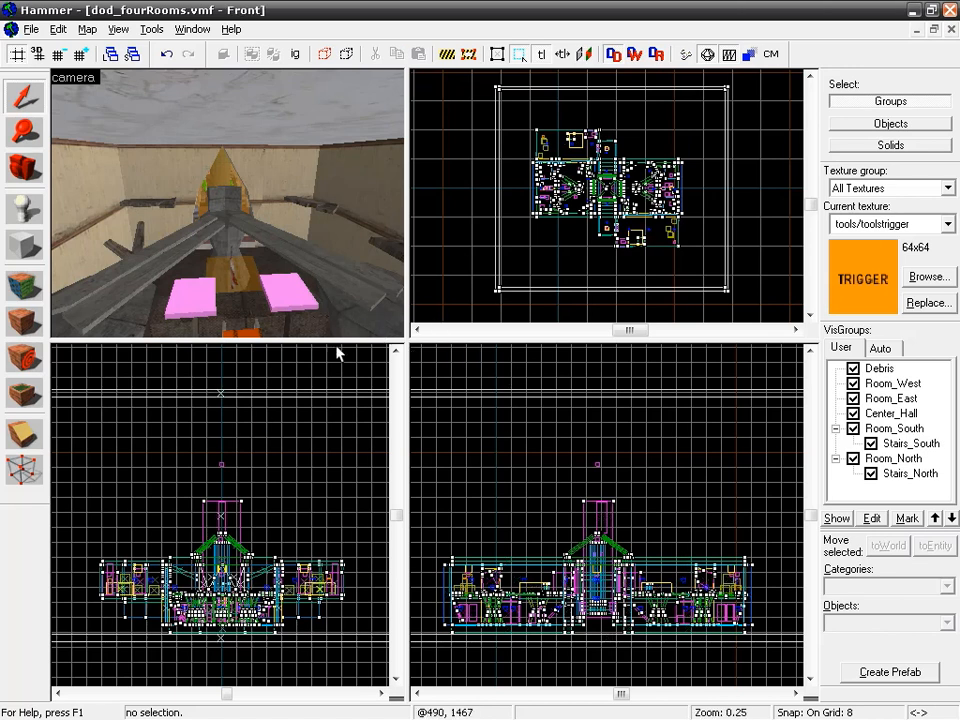
Compile the map with normal BSP, VIS and RAD, launch it in Day of Defeat: Source, and dismiss the intro and welcome screens
{"action": "left_click", "coordinate": [688, 54]}
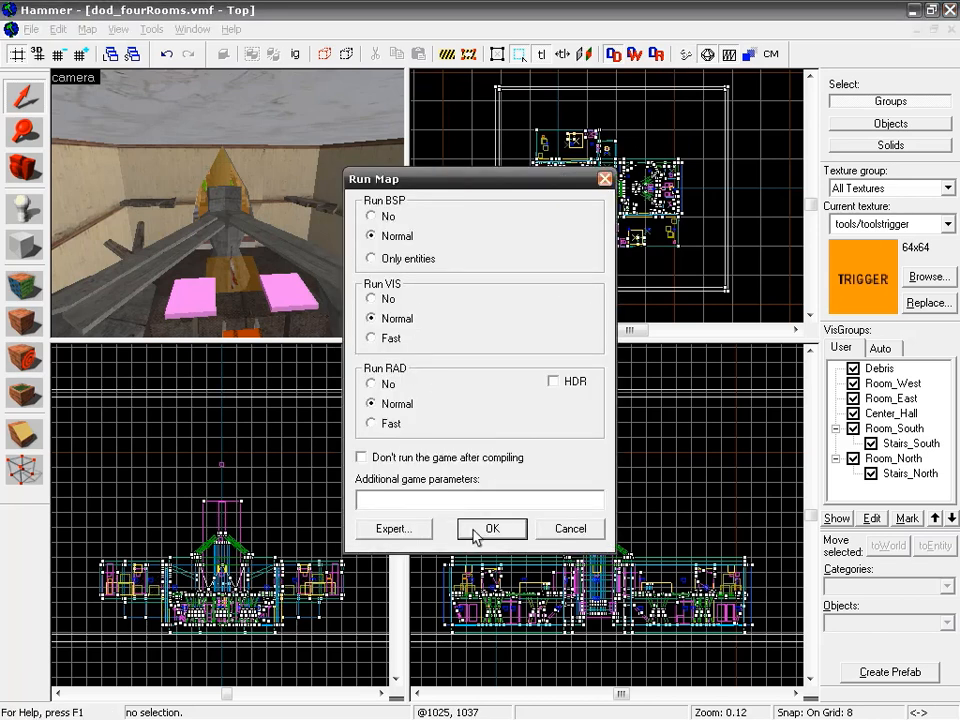
{"action": "left_click", "coordinate": [489, 528]}
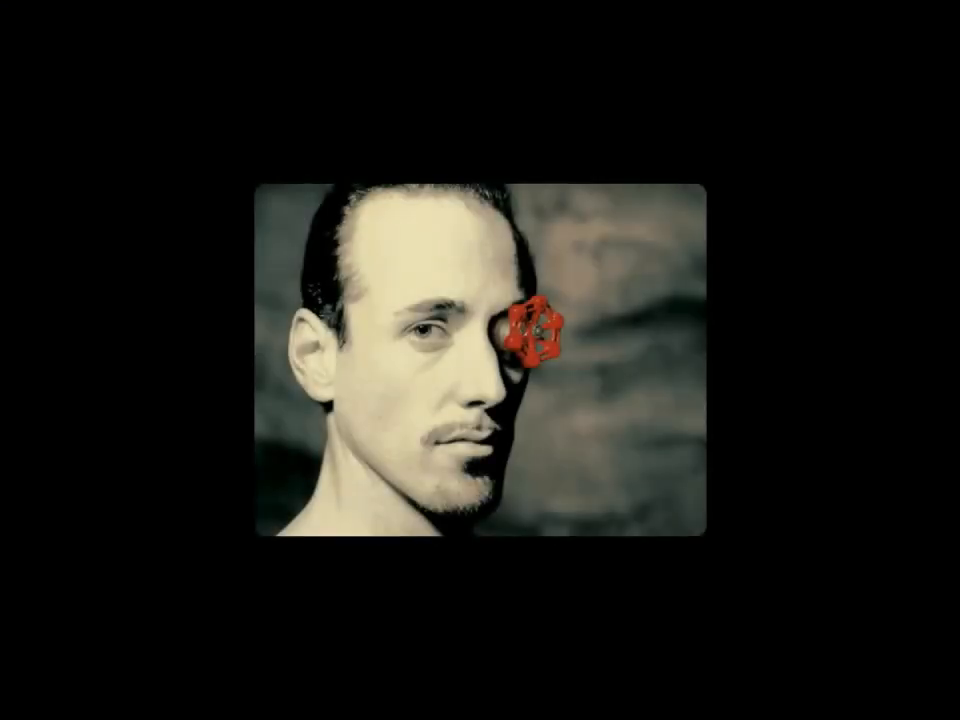
{"action": "key", "text": "Escape"}
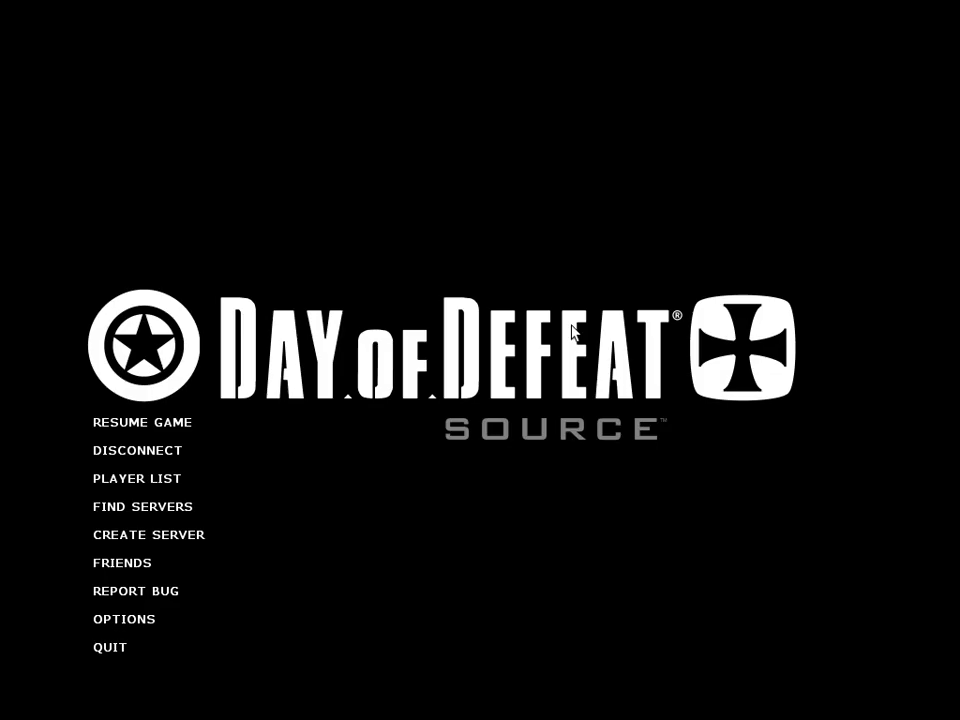
{"action": "key", "text": "Escape"}
{"action": "key", "text": "Escape"}
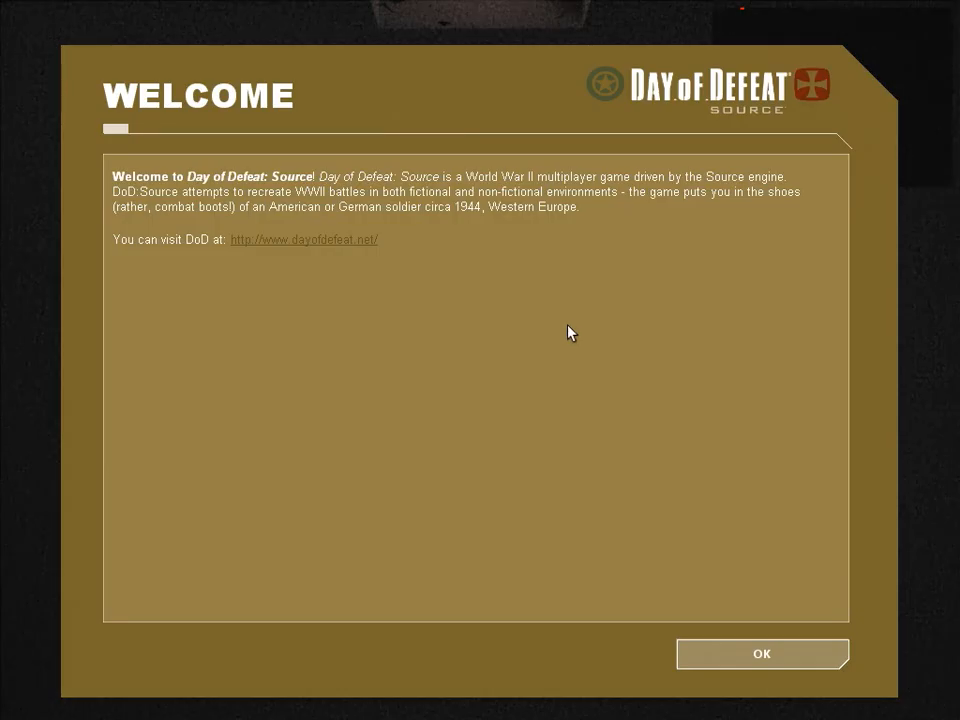
{"action": "key", "text": "Escape"}
Inspect the screen resolution choices in the video options and close the options without applying any change
{"action": "left_click", "coordinate": [133, 533]}
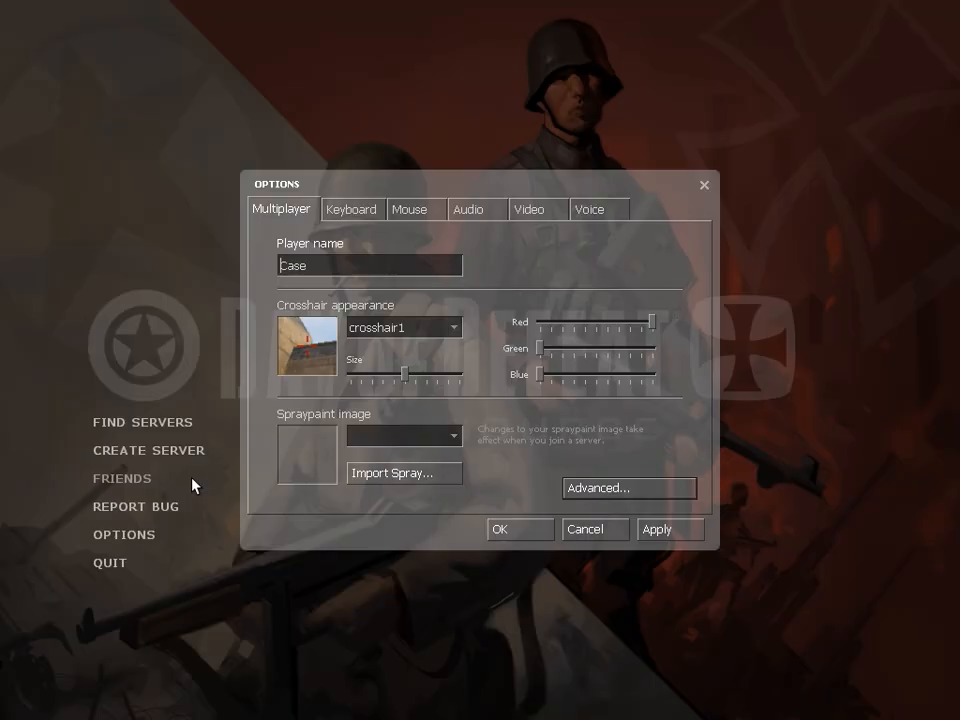
{"action": "left_click", "coordinate": [532, 210]}
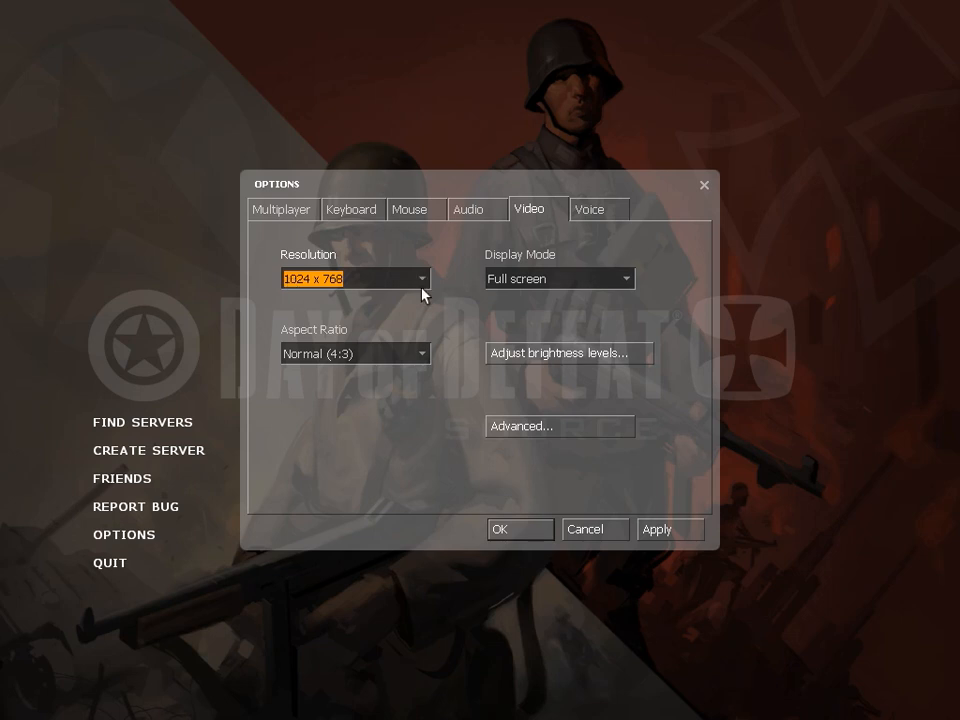
{"action": "left_click", "coordinate": [422, 294]}
{"action": "left_click", "coordinate": [388, 334]}
{"action": "left_click", "coordinate": [589, 533]}
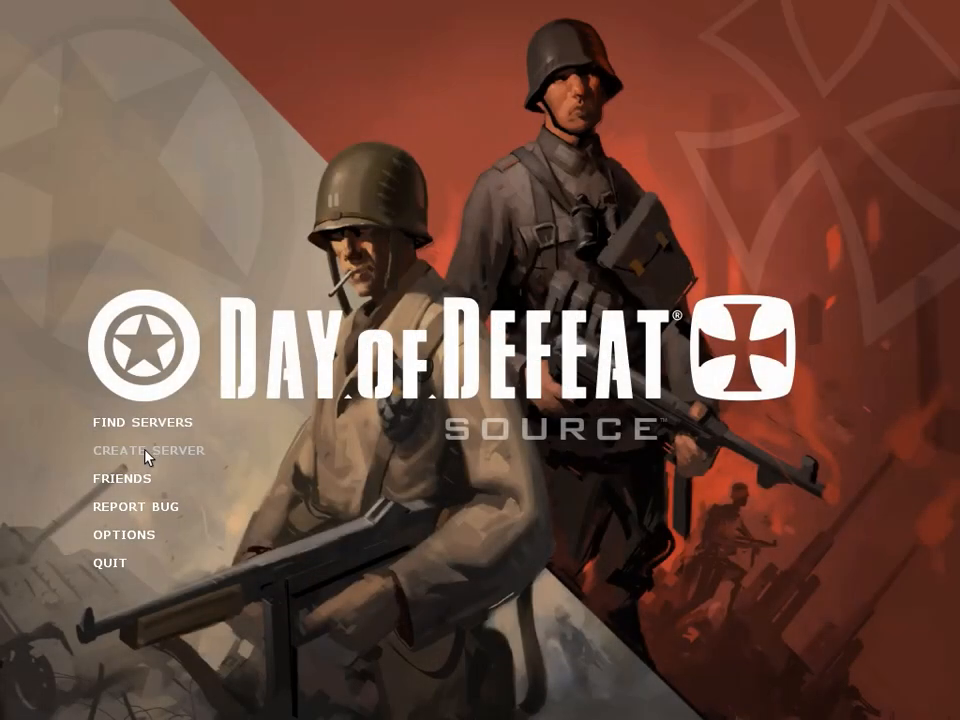
Create a server running the dod_fourRooms map and join it as a spectator
{"action": "left_click", "coordinate": [150, 452]}
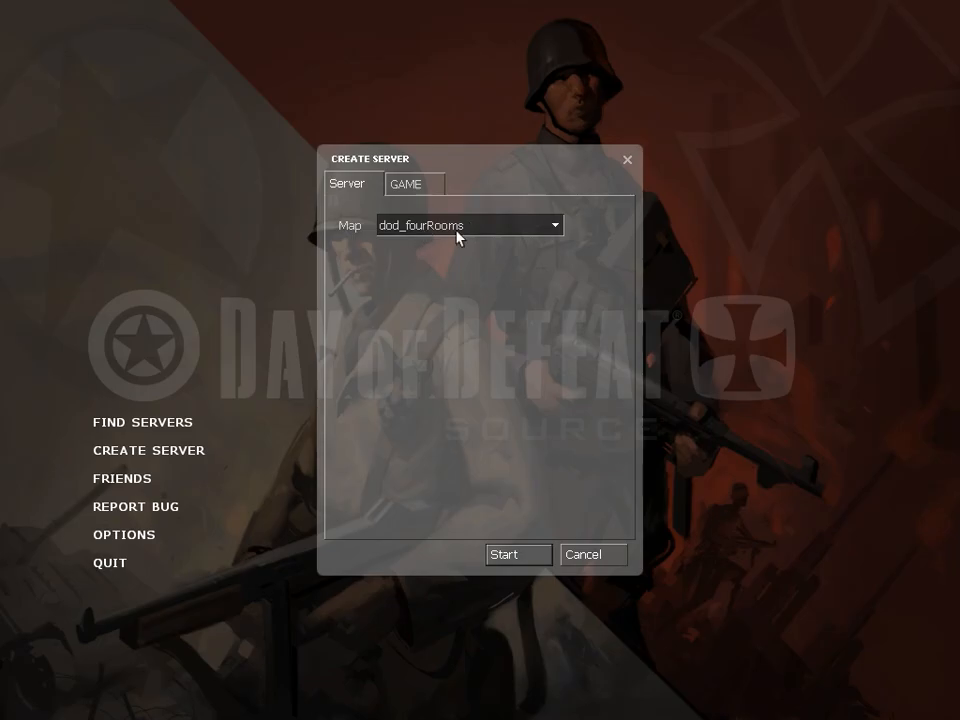
{"action": "left_click", "coordinate": [515, 557]}
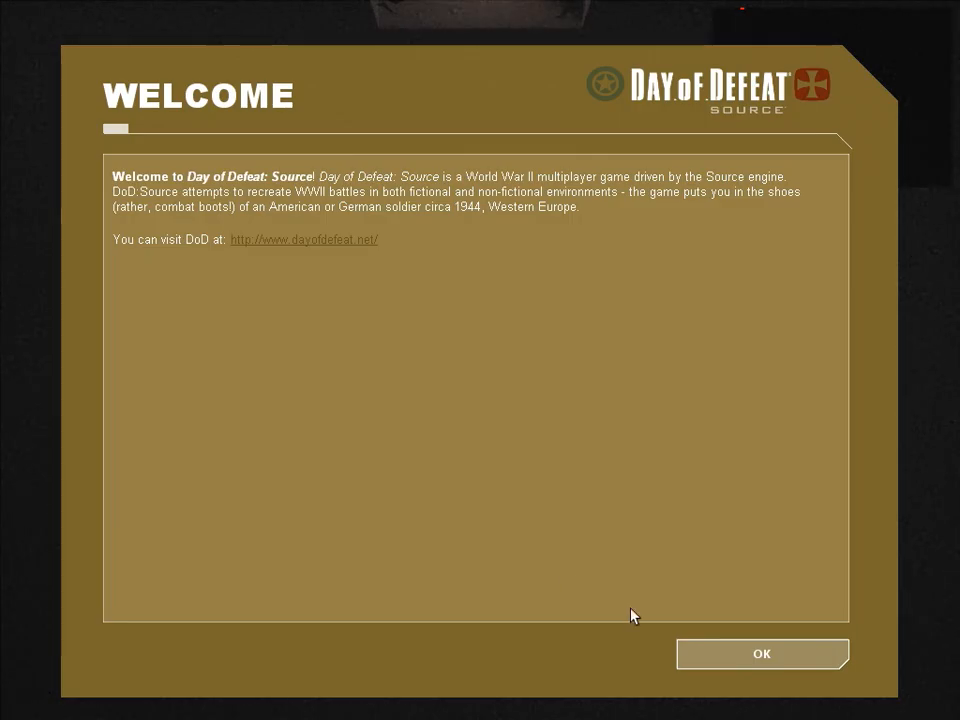
{"action": "left_click", "coordinate": [705, 654]}
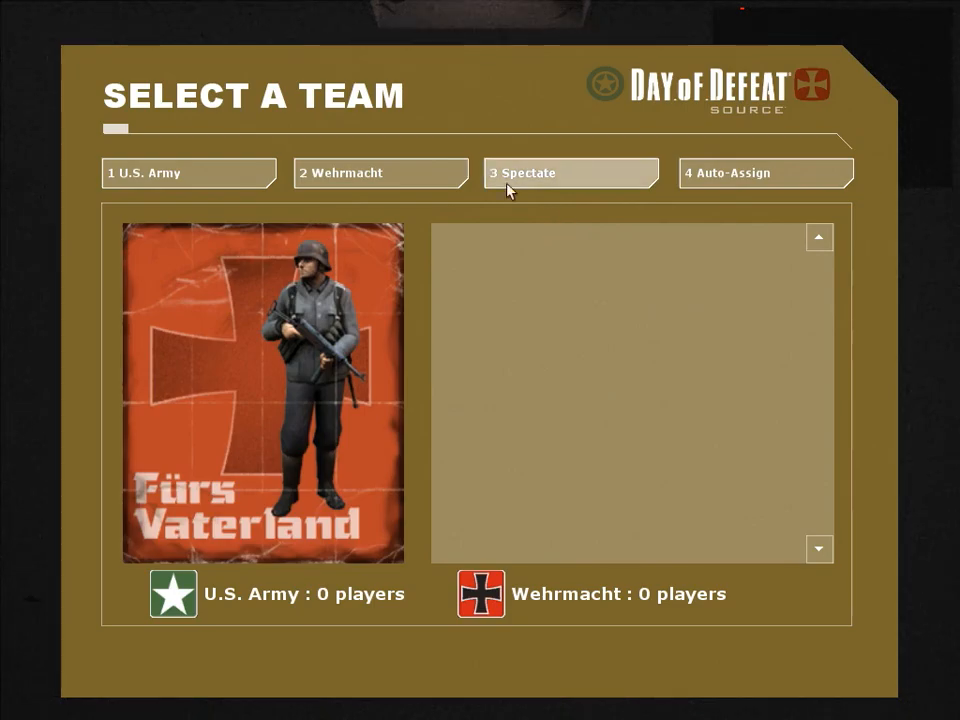
{"action": "left_click", "coordinate": [530, 177]}
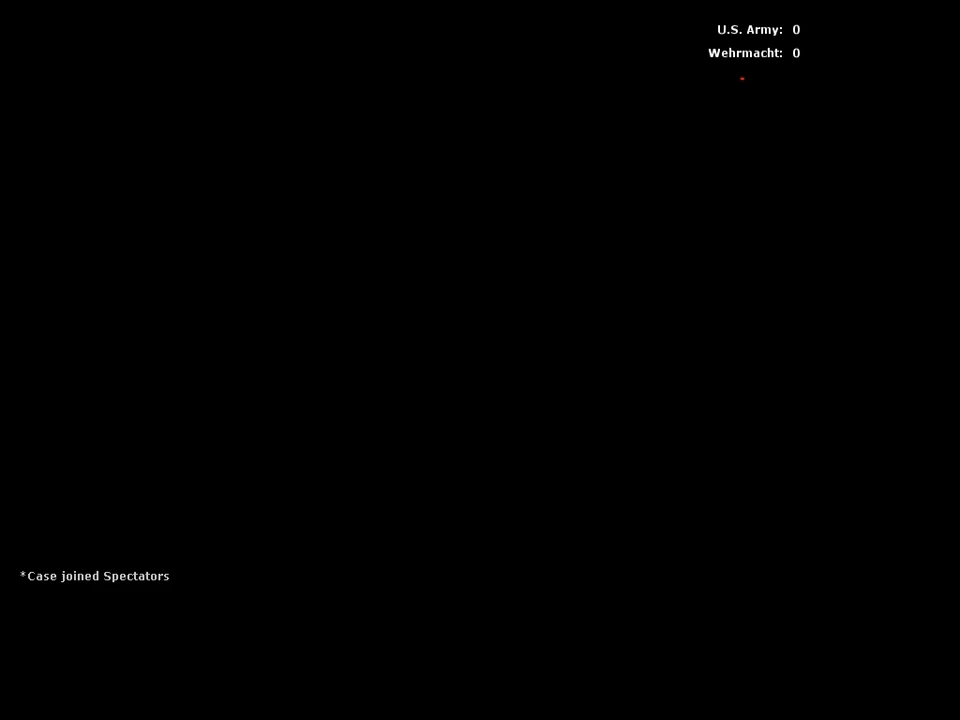
Bring up the developer console and enable cheats with the command sv_cheats 1
{"action": "key", "text": "Escape"}
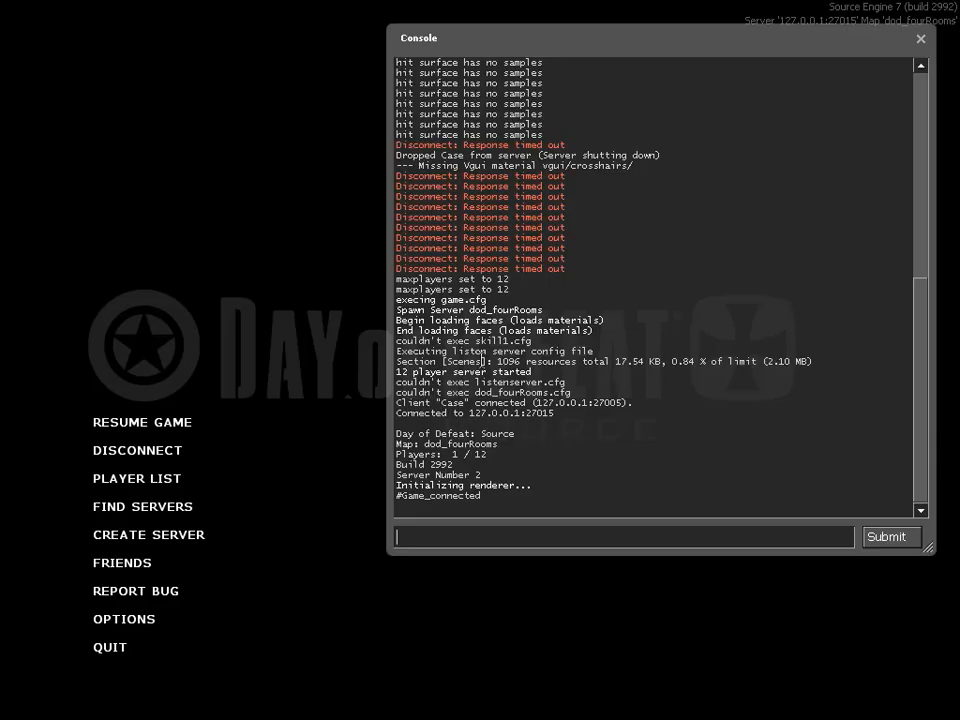
{"action": "type", "text": "c"}
{"action": "key", "text": "BackSpace"}
{"action": "type", "text": "sc"}
{"action": "key", "text": "BackSpace"}
{"action": "type", "text": "v_cheats "}
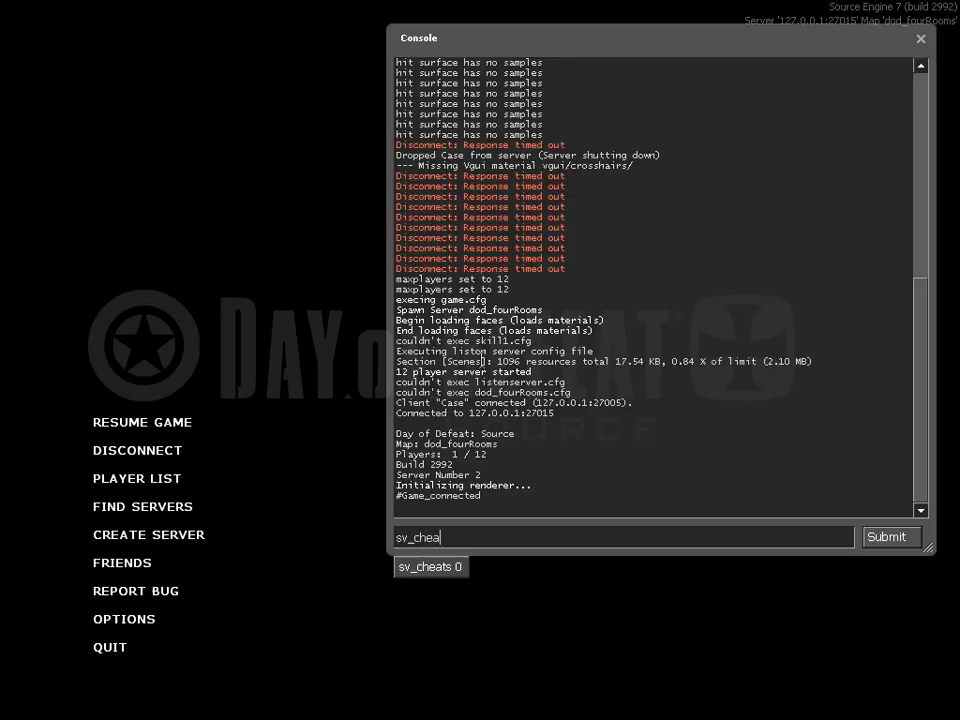
{"action": "type", "text": "1"}
{"action": "key", "text": "Return"}
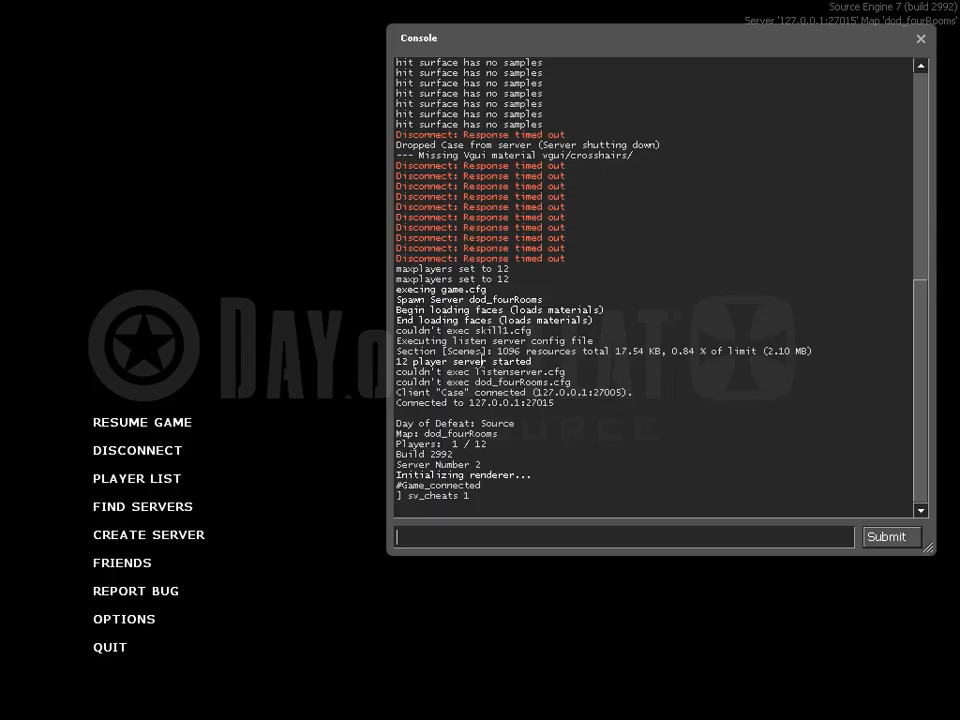
Bind P to the screenshot command with "bind p screenshot" and hide the on-screen panels with "hidepanel all"
{"action": "type", "text": "bind p screenshot"}
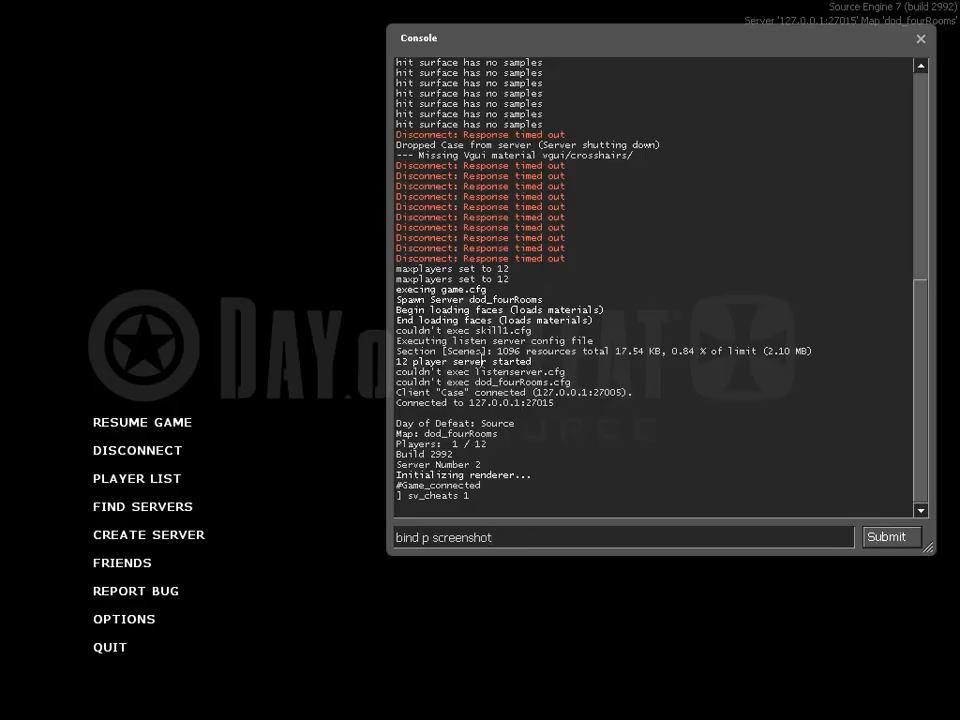
{"action": "key", "text": "Return"}
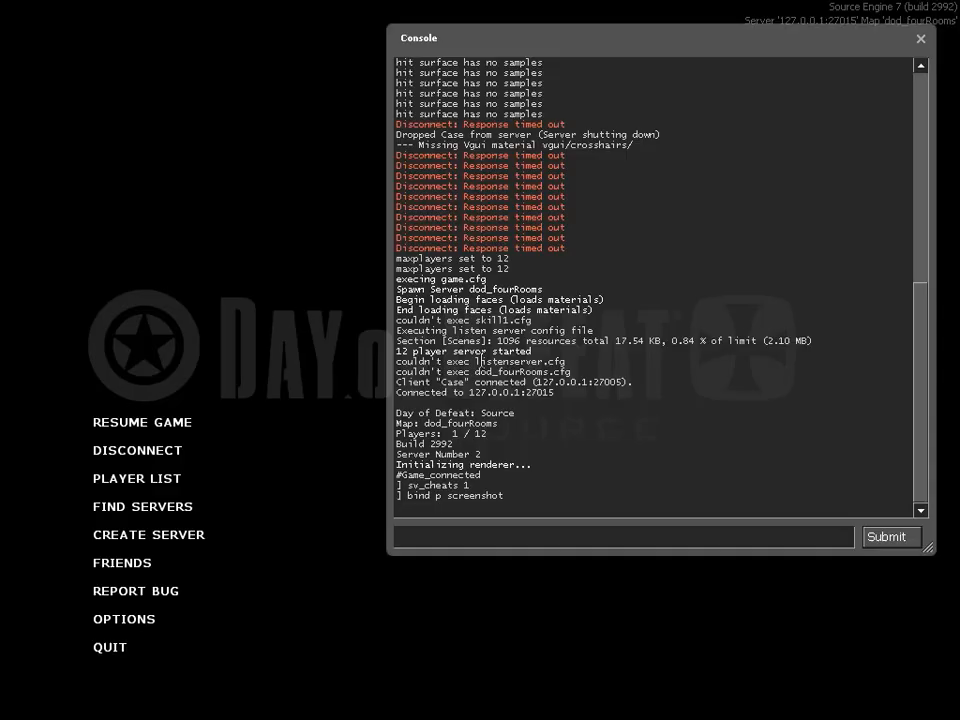
{"action": "type", "text": "hide"}
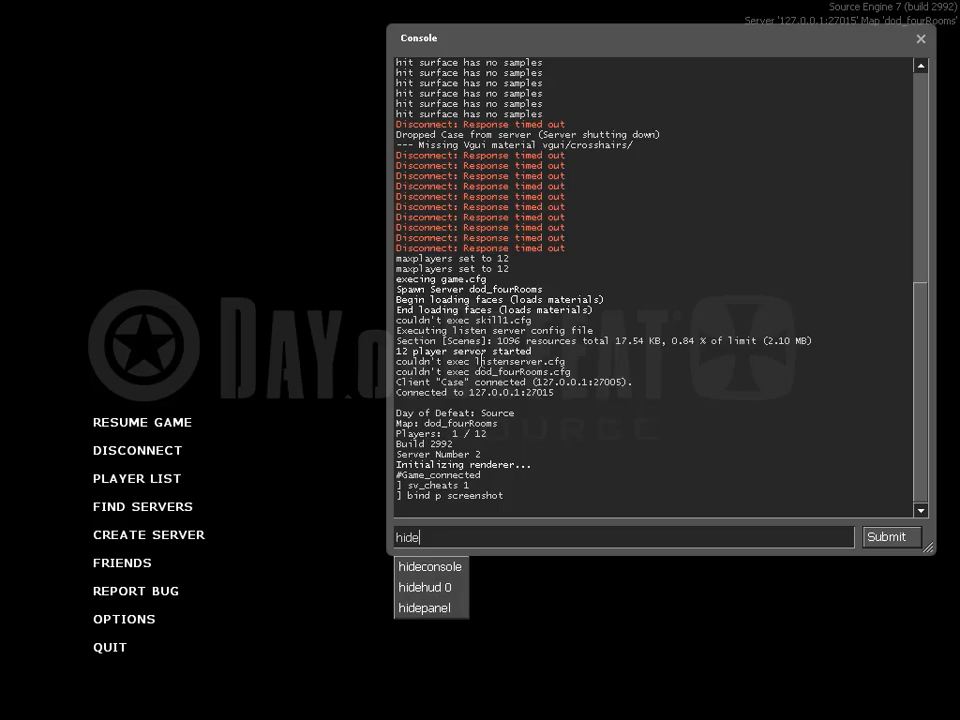
{"action": "type", "text": "panel all"}
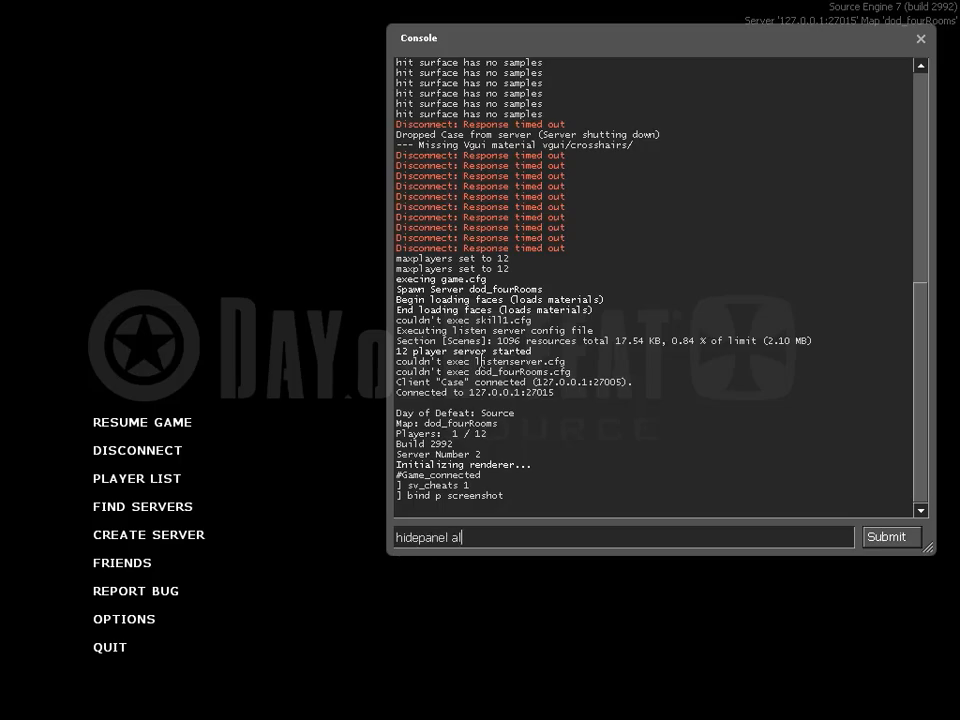
{"action": "key", "text": "Return"}
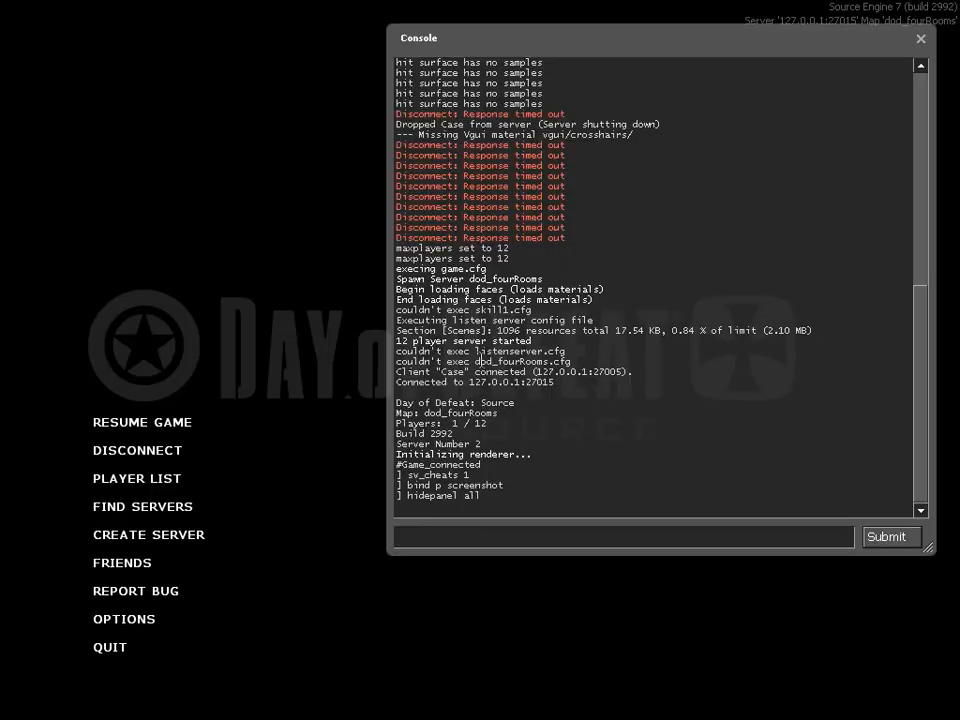
Turn off skybox rendering with the console command r_skybox 0
{"action": "type", "text": "r_"}
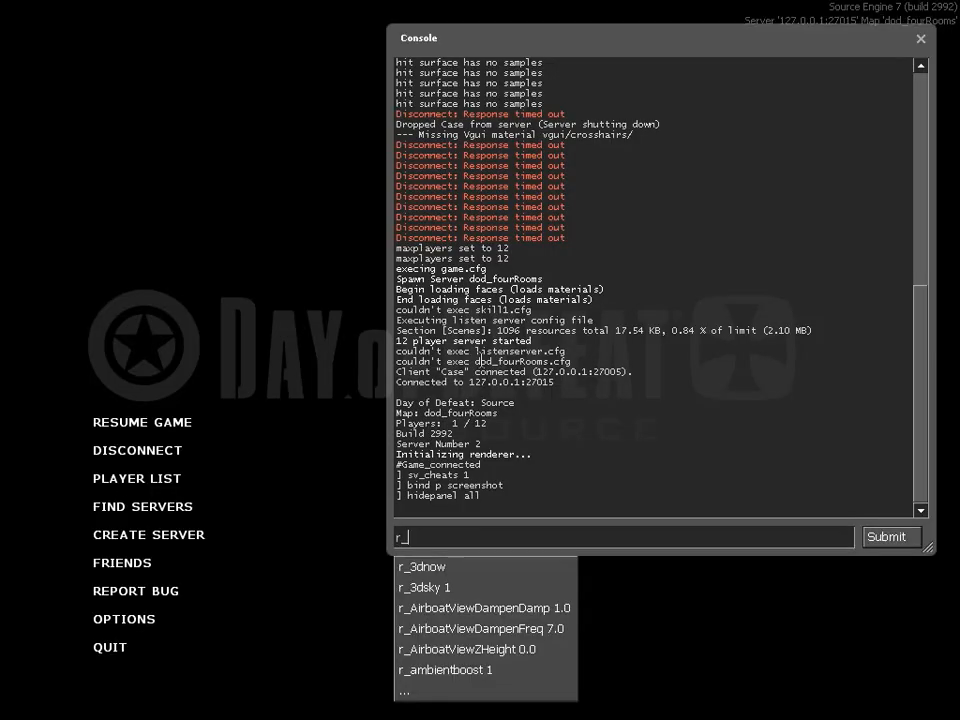
{"action": "type", "text": "skybox "}
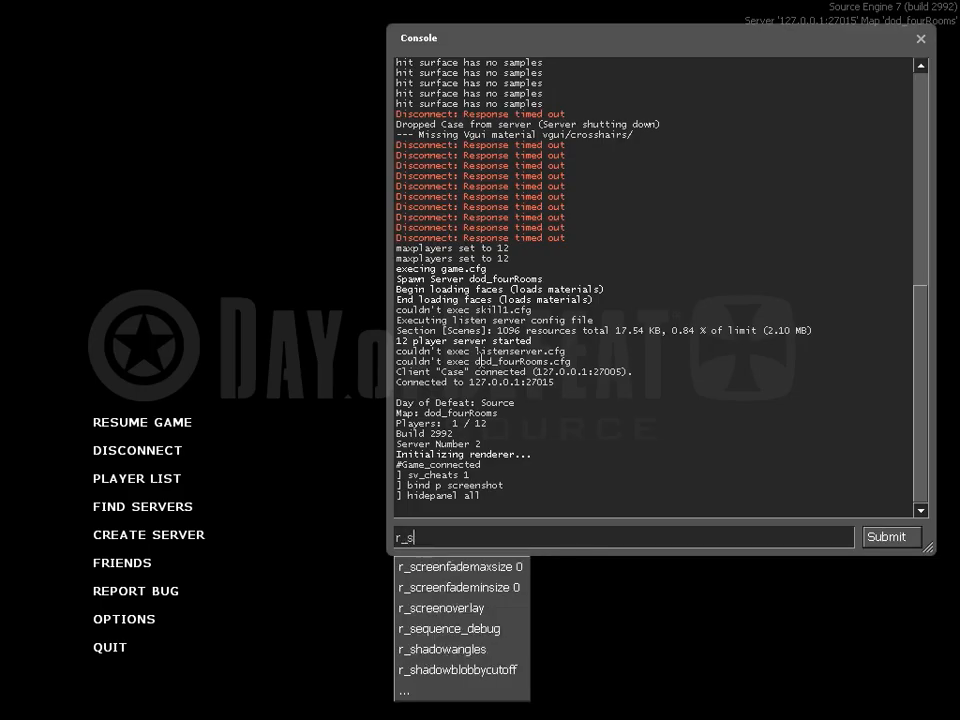
{"action": "type", "text": "0"}
{"action": "key", "text": "Return"}
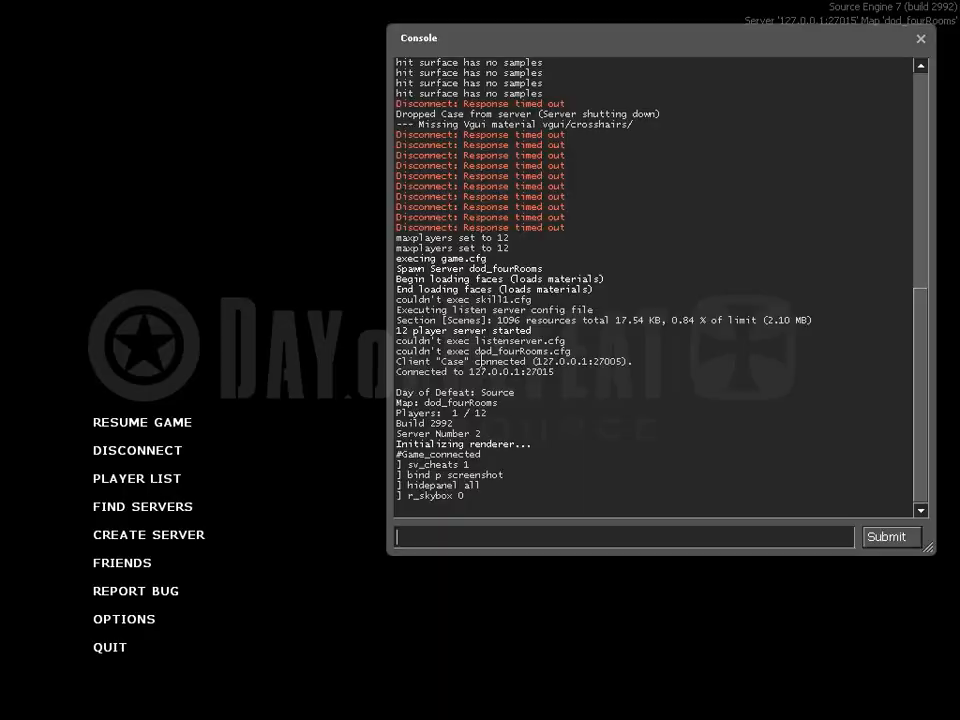
Disable the map's fog with the console commands fog_enable 0 and fog_override 1
{"action": "type", "text": "fog_ena"}
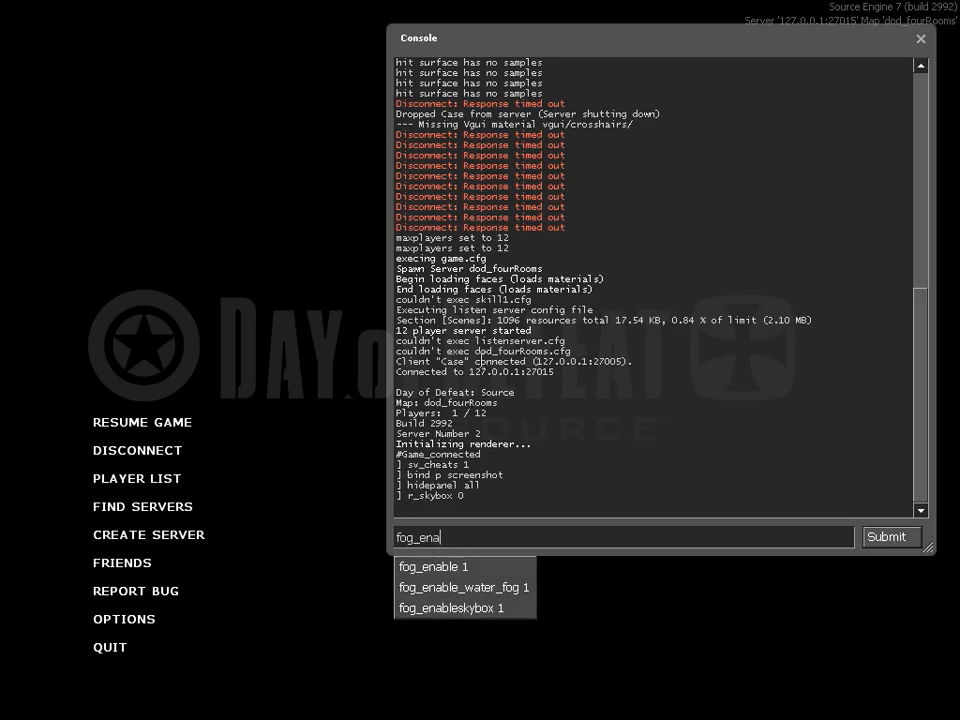
{"action": "type", "text": "ble 0"}
{"action": "key", "text": "Return"}
{"action": "type", "text": "fog_override 1"}
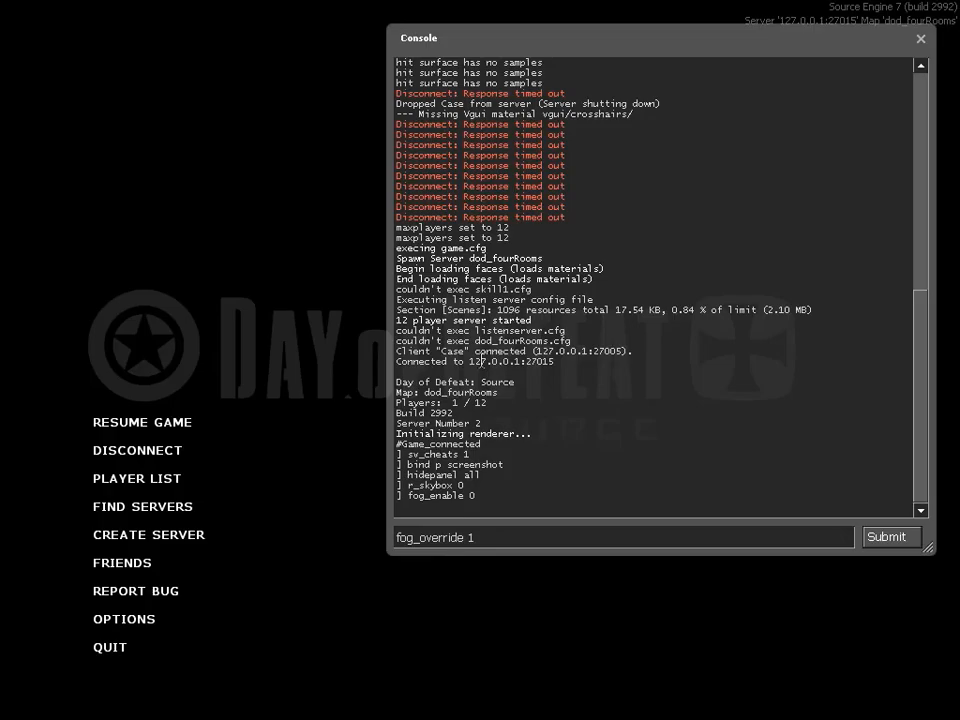
{"action": "key", "text": "Return"}
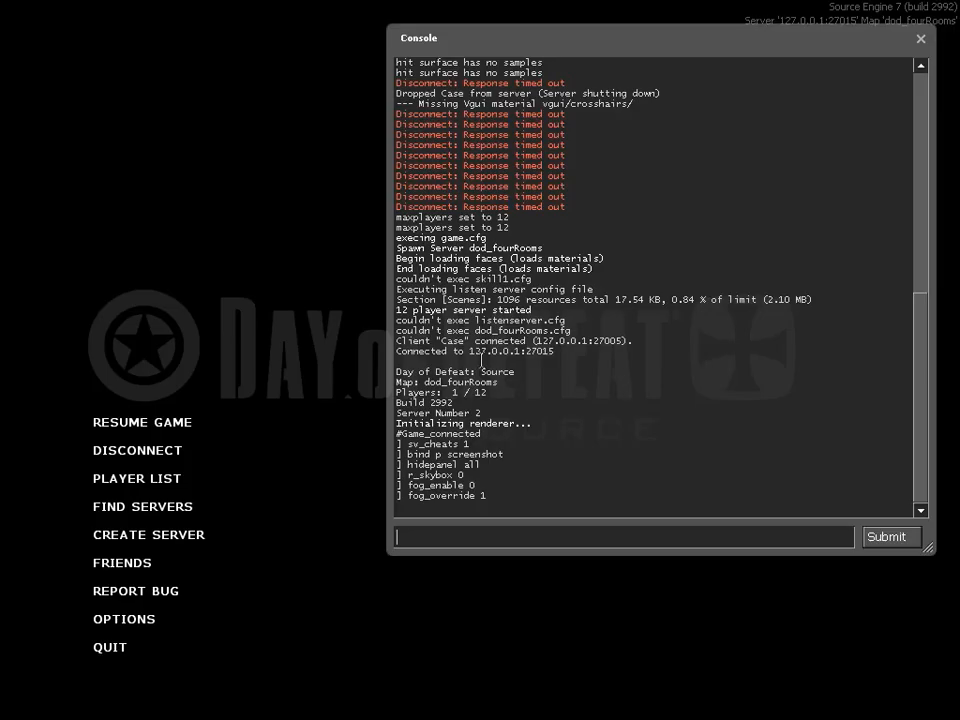
{"action": "type", "text": "r"}
{"action": "key", "text": "BackSpace"}
{"action": "type", "text": "r_"}
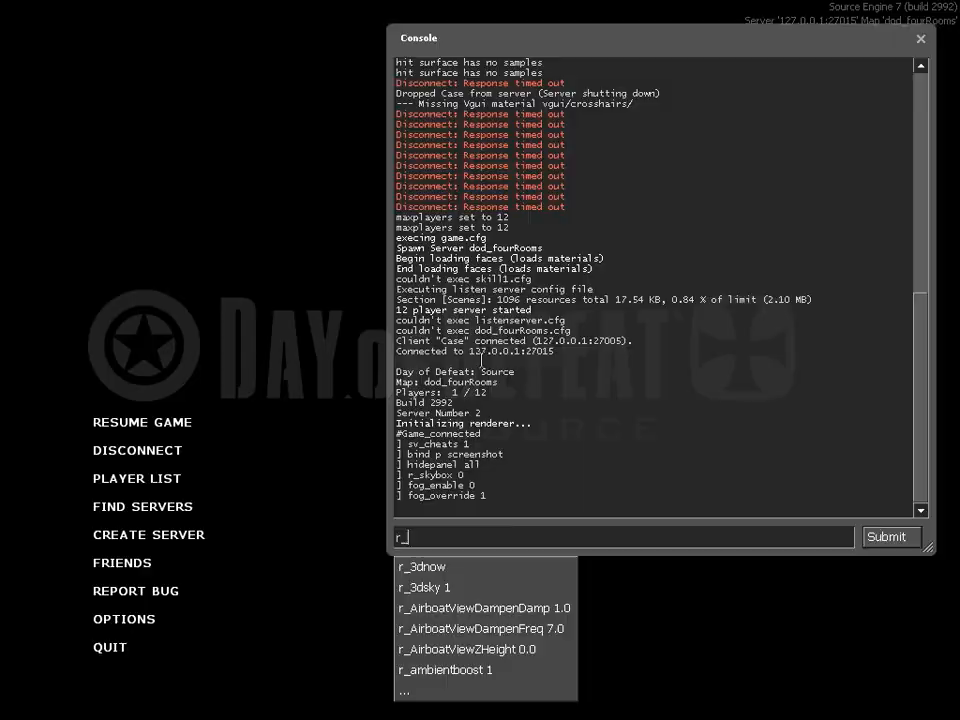
{"action": "type", "text": "drawstat"}
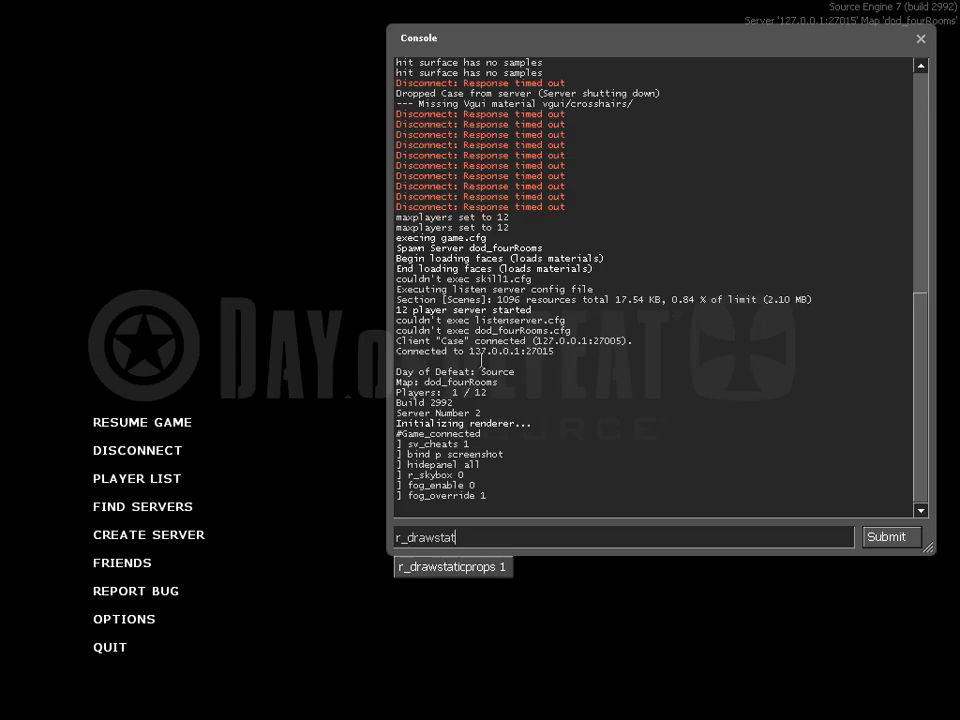
{"action": "key", "text": "BackSpace"}
{"action": "key", "text": "BackSpace"}
{"action": "key", "text": "BackSpace"}
{"action": "key", "text": "BackSpace"}
{"action": "key", "text": "BackSpace"}
{"action": "key", "text": "BackSpace"}
{"action": "key", "text": "BackSpace"}
{"action": "key", "text": "BackSpace"}
{"action": "key", "text": "BackSpace"}
{"action": "key", "text": "BackSpace"}
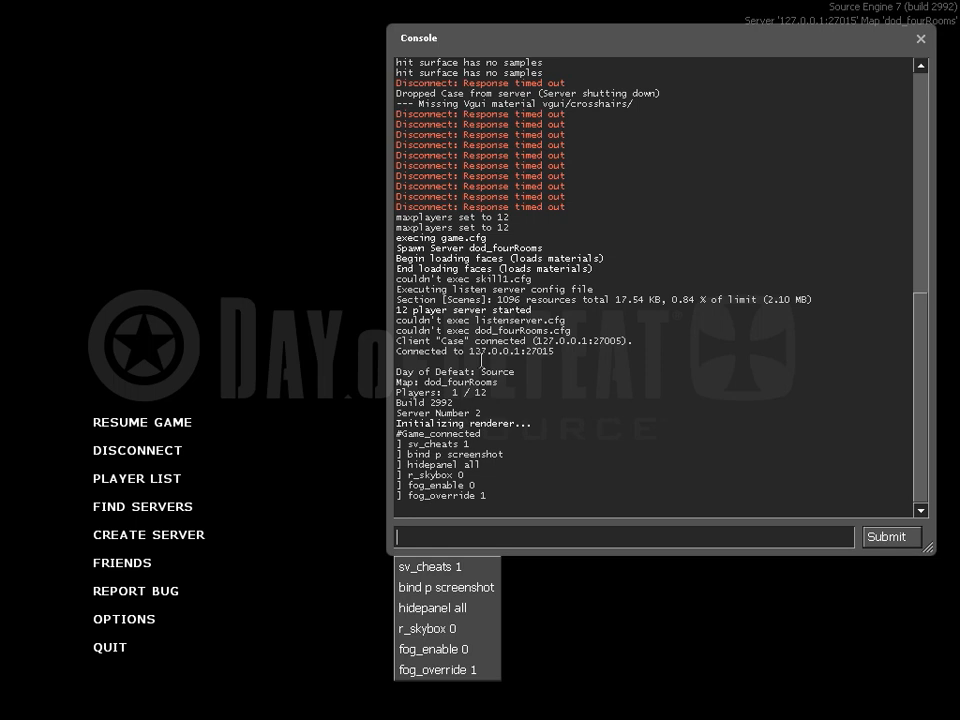
Switch the spectator view to the top-down level overview with the console command cl_leveloverview 1 and return to the game
{"action": "key", "text": "Escape"}
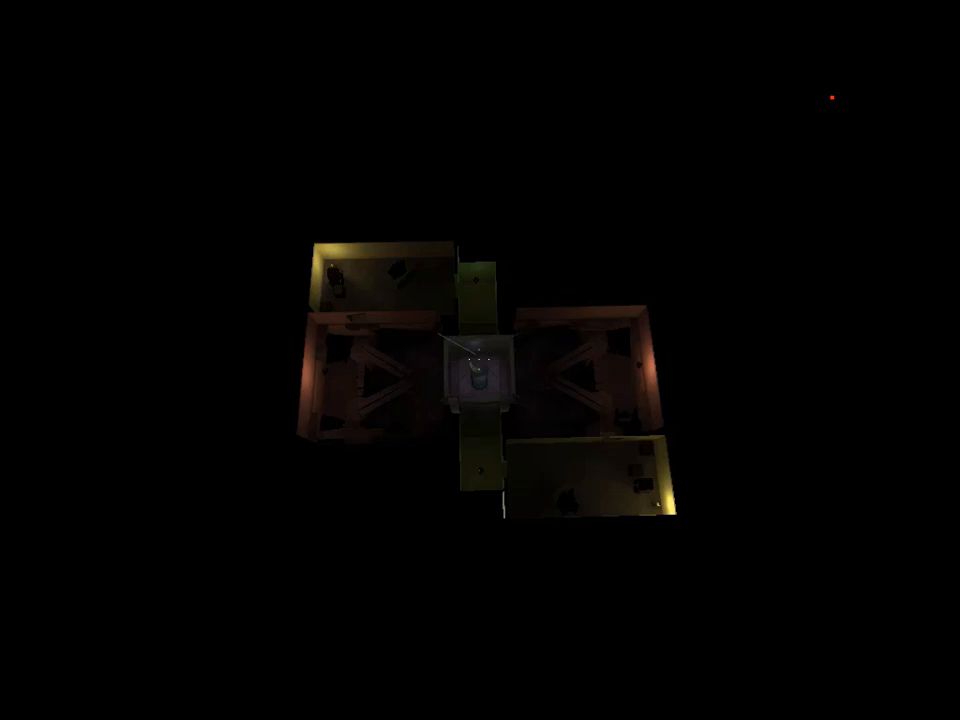
{"action": "key", "text": "grave"}
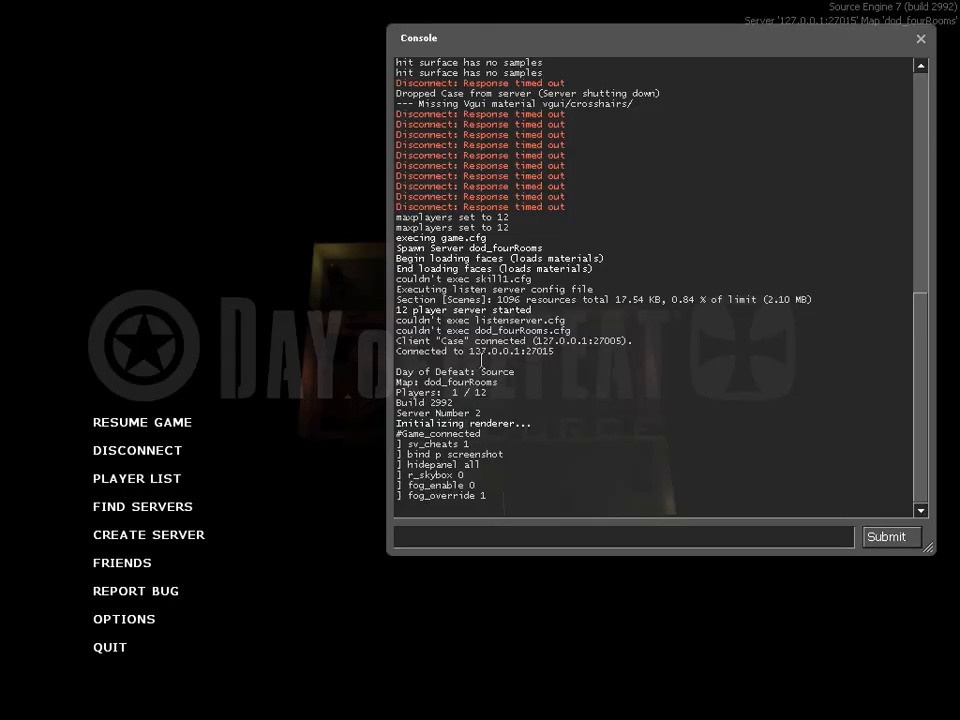
{"action": "type", "text": "cl_levelover"}
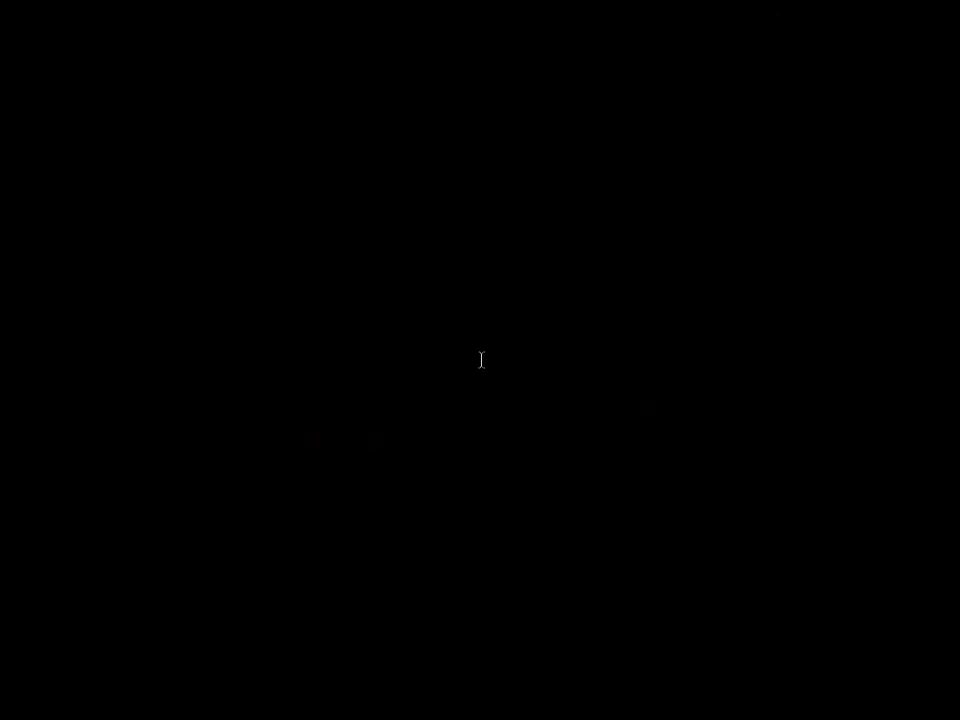
{"action": "type", "text": "view 1"}
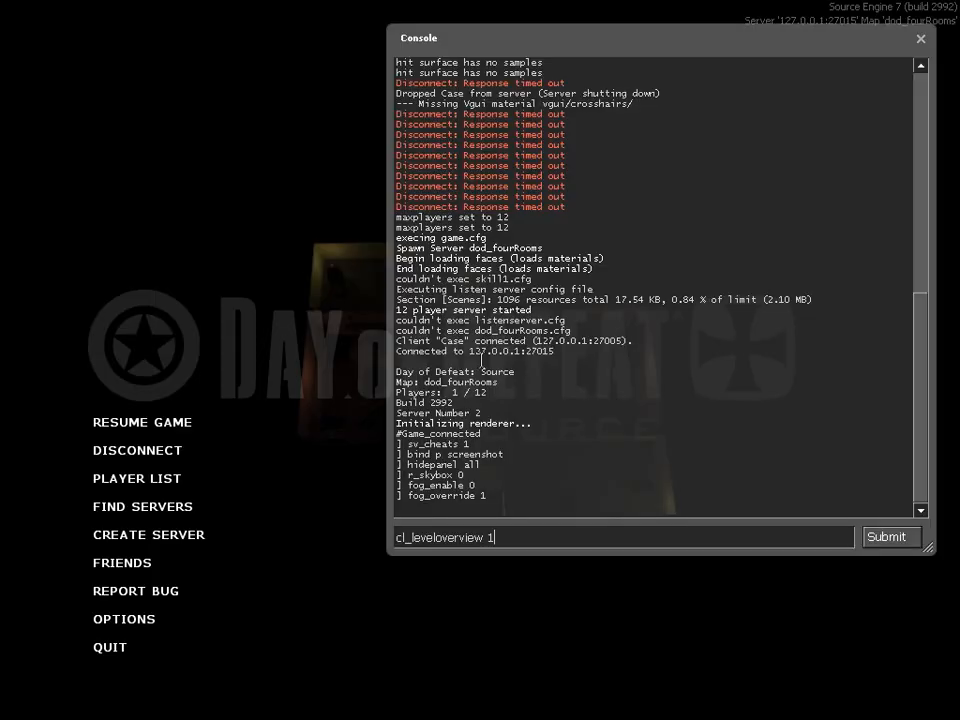
{"action": "key", "text": "Return"}
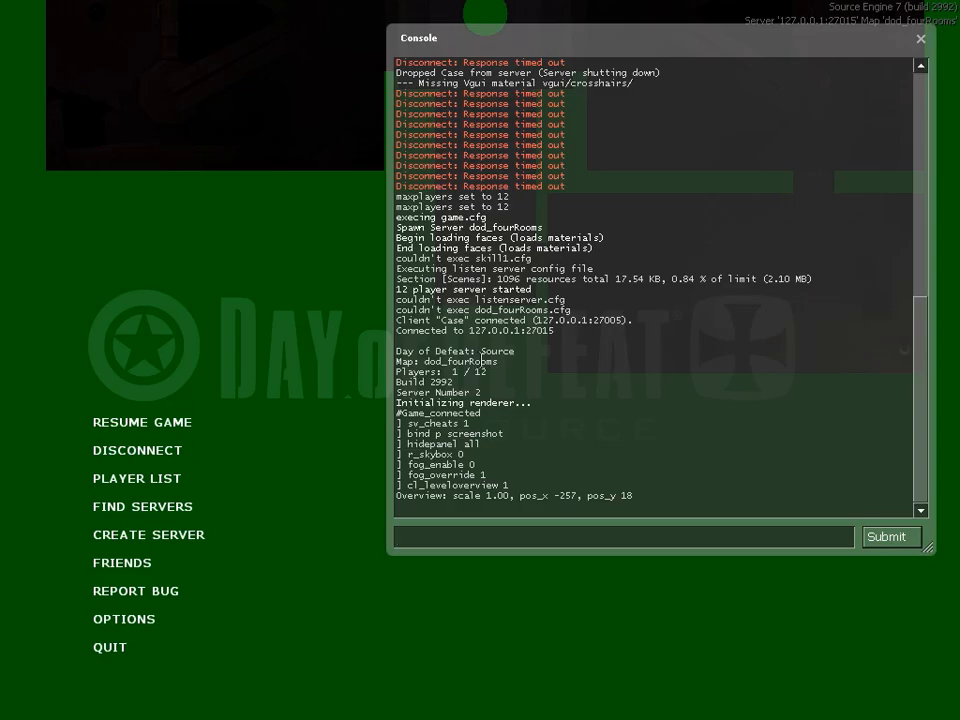
{"action": "key", "text": "Escape"}
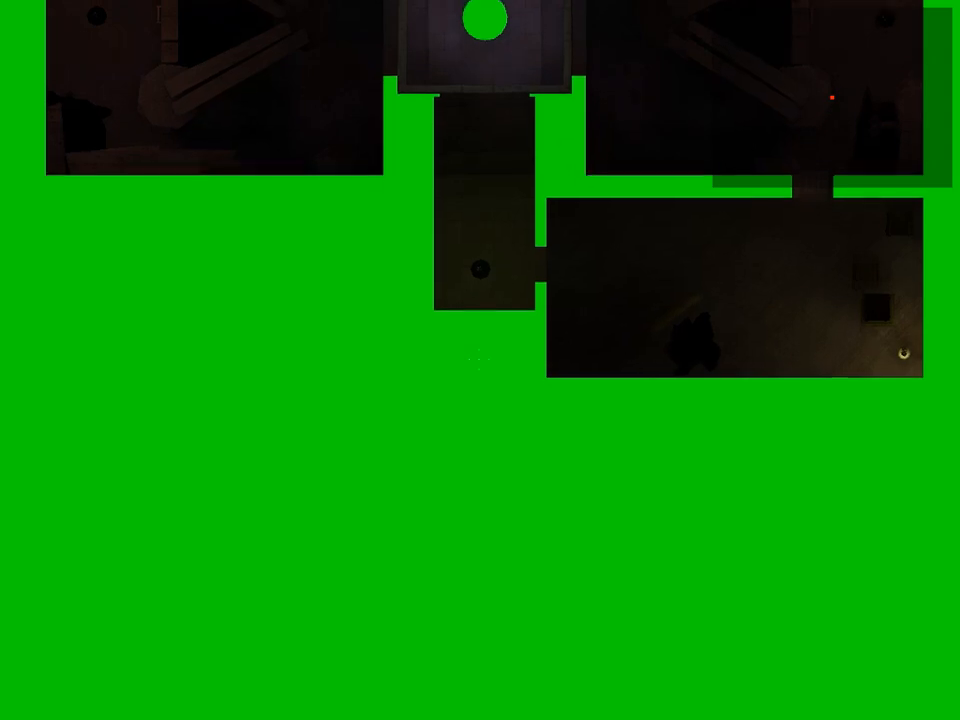
Look over the map's rooms in the level overview at scale 1 to check how they fit the screen
{"action": "key", "text": "w"}
{"action": "key", "text": "w"}
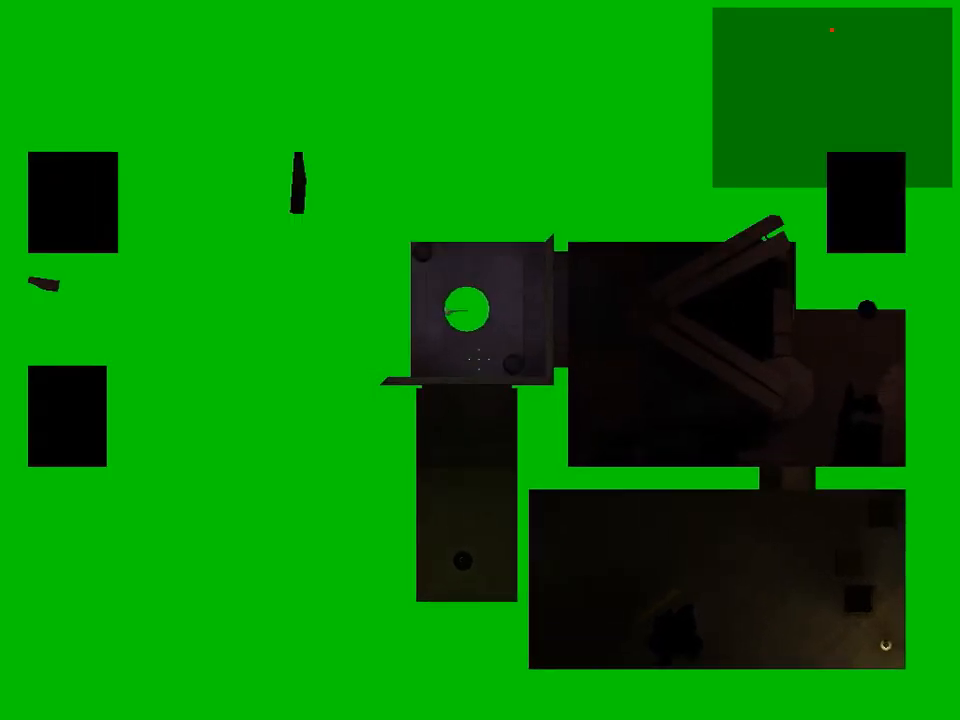
{"action": "key", "text": "s"}
{"action": "key", "text": "w"}
{"action": "key", "text": "s"}
{"action": "key", "text": "w"}
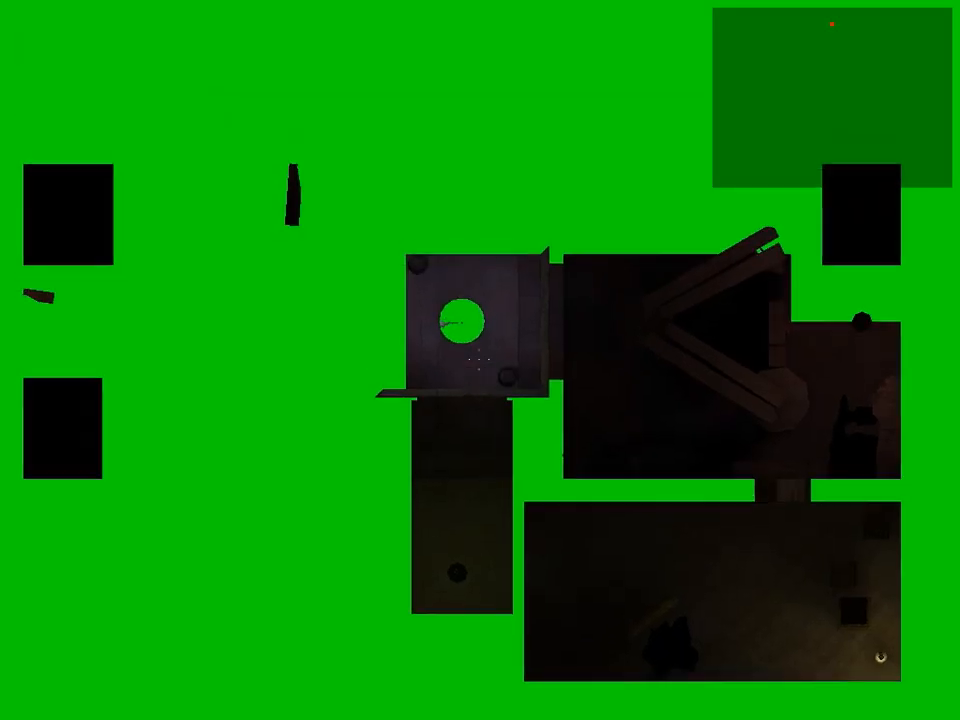
{"action": "key", "text": "s"}
{"action": "key", "text": "s"}
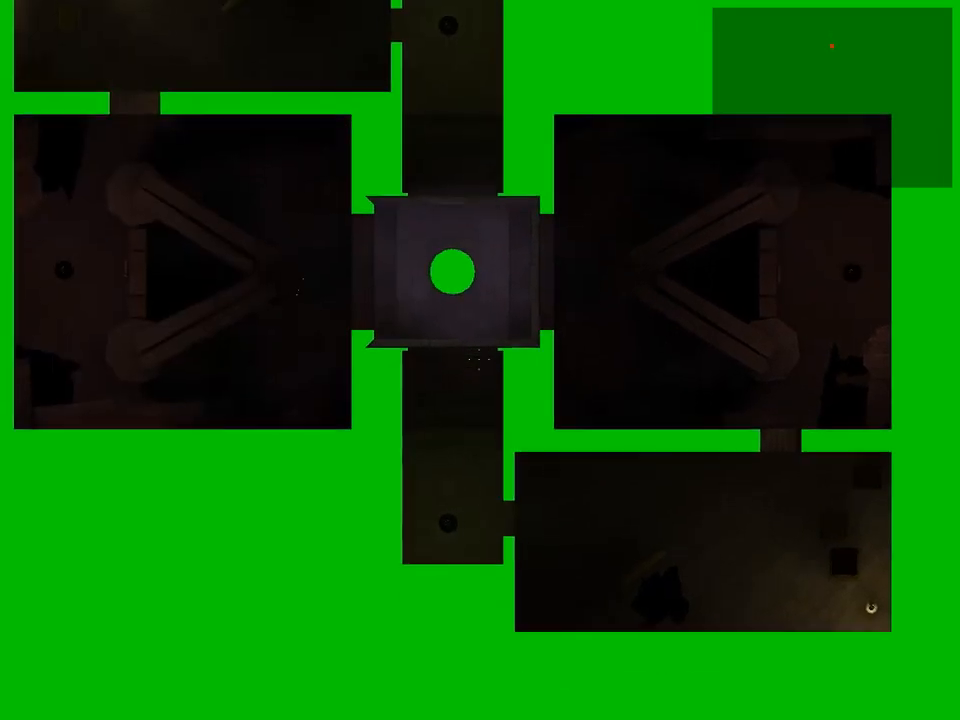
{"action": "key", "text": "w"}
{"action": "key", "text": "d"}
{"action": "key", "text": "s"}
{"action": "key", "text": "a"}
{"action": "key", "text": "d"}
{"action": "key", "text": "a"}
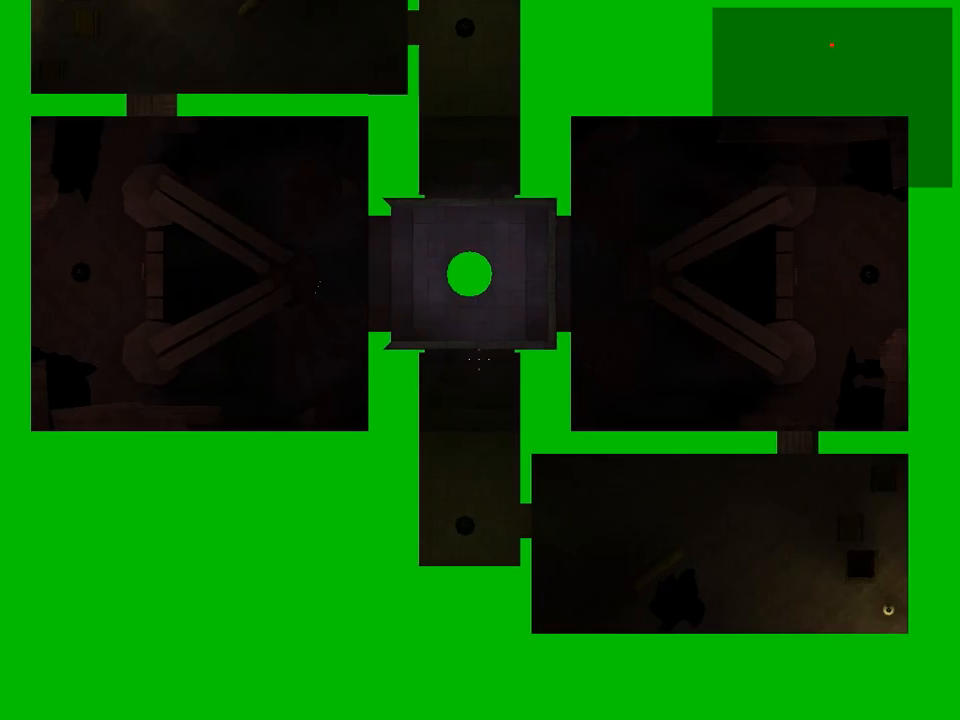
{"action": "key", "text": "d"}
{"action": "key", "text": "a"}
{"action": "key", "text": "d"}
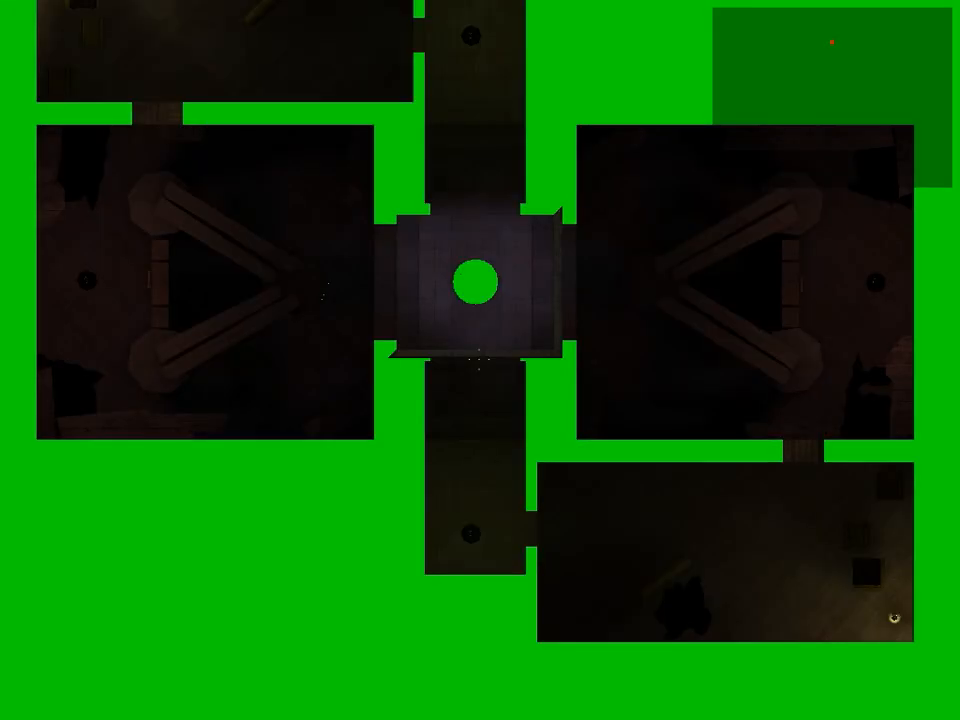
Place the vertical overview marker line at 768 with the console command cl_leveloverviewmarker 768 and return to the game
{"action": "key", "text": "grave"}
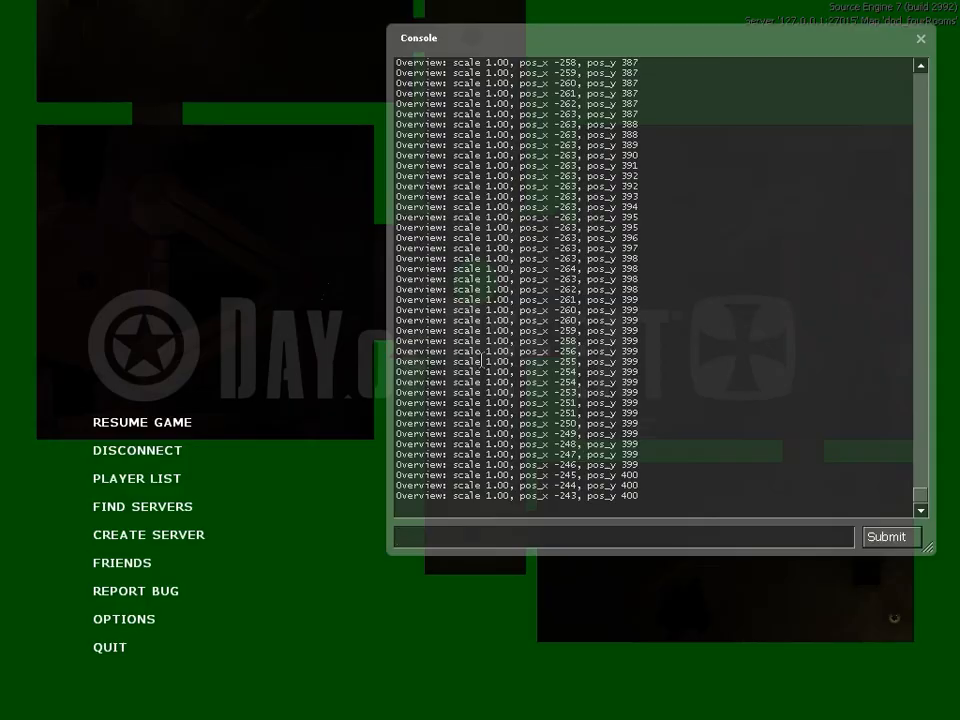
{"action": "type", "text": "cl"}
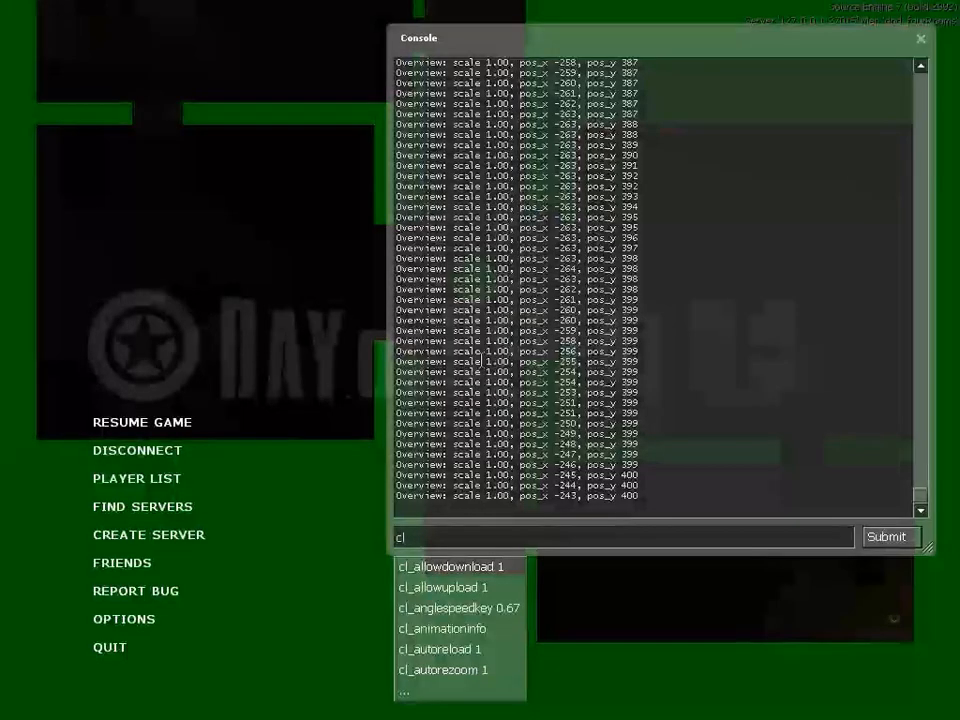
{"action": "key", "text": "Escape"}
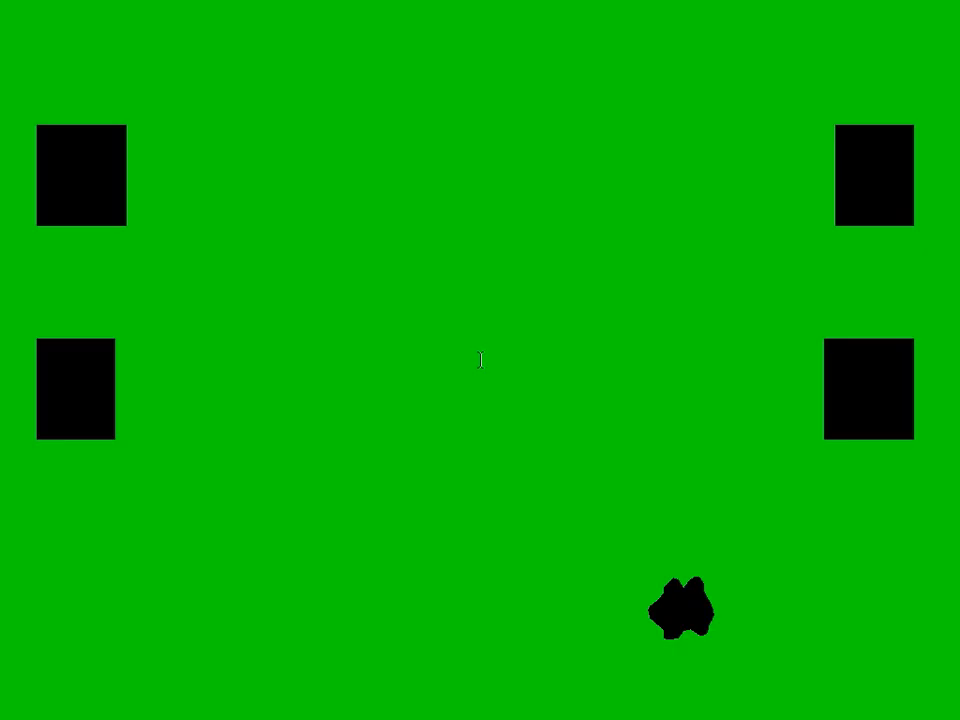
{"action": "type", "text": "_leveloverview ma"}
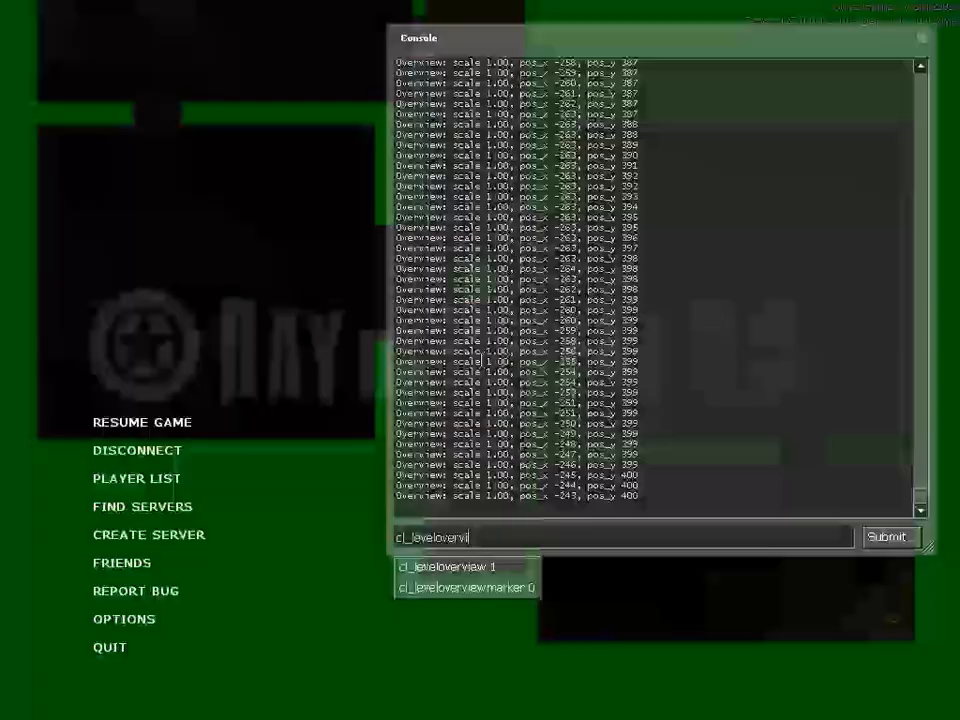
{"action": "type", "text": "marker 768"}
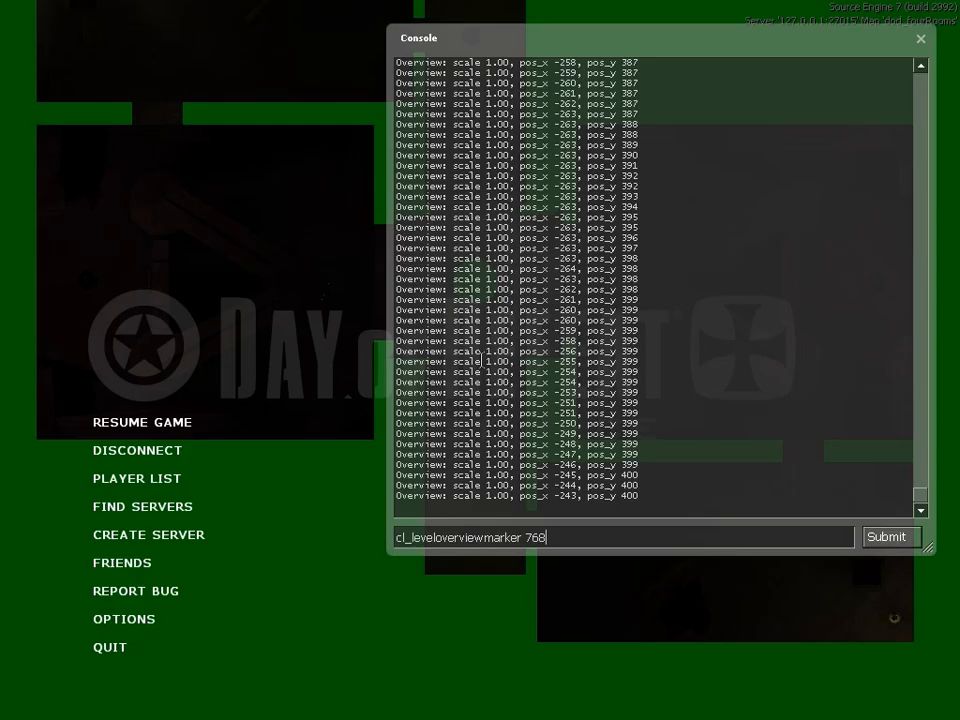
{"action": "key", "text": "BackSpace"}
{"action": "key", "text": "BackSpace"}
{"action": "key", "text": "BackSpace"}
{"action": "type", "text": "1024768"}
{"action": "key", "text": "Return"}
{"action": "key", "text": "Escape"}
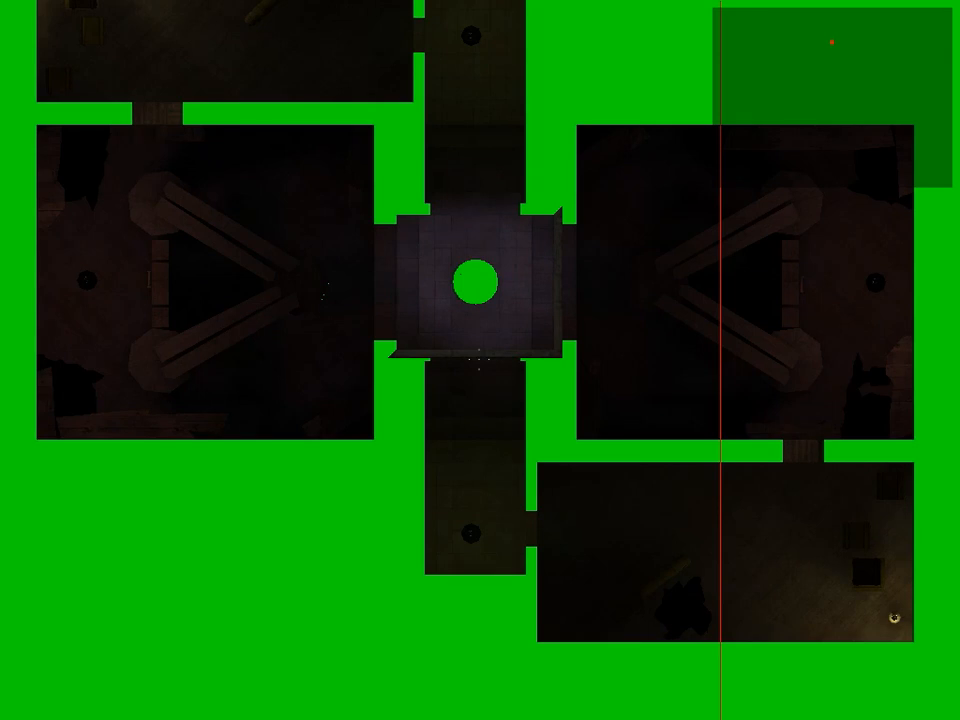
Compare the map's extent with the vertical marker line in the level overview
{"action": "key", "text": "s"}
{"action": "key", "text": "w"}
{"action": "key", "text": "d"}
{"action": "key", "text": "s"}
{"action": "key", "text": "a"}
{"action": "key", "text": "d"}
{"action": "key", "text": "a"}
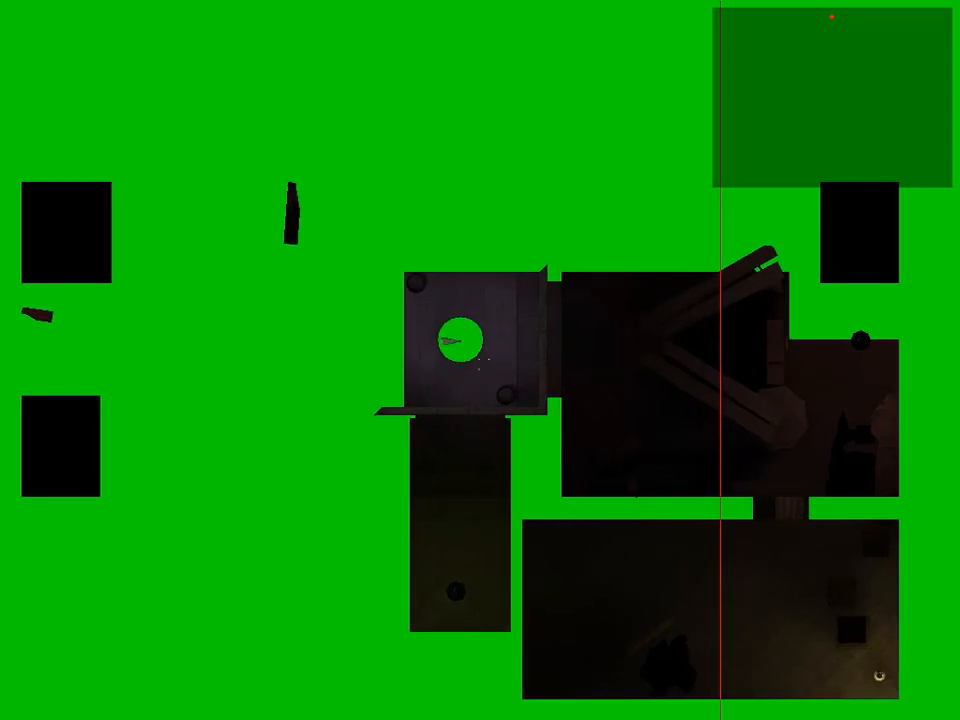
Set the overview scale to 1.5 with the console command cl_leveloverview 1.5 and return to the game
{"action": "key", "text": "grave"}
{"action": "key", "text": "grave"}
{"action": "key", "text": "grave"}
{"action": "type", "text": "cl"}
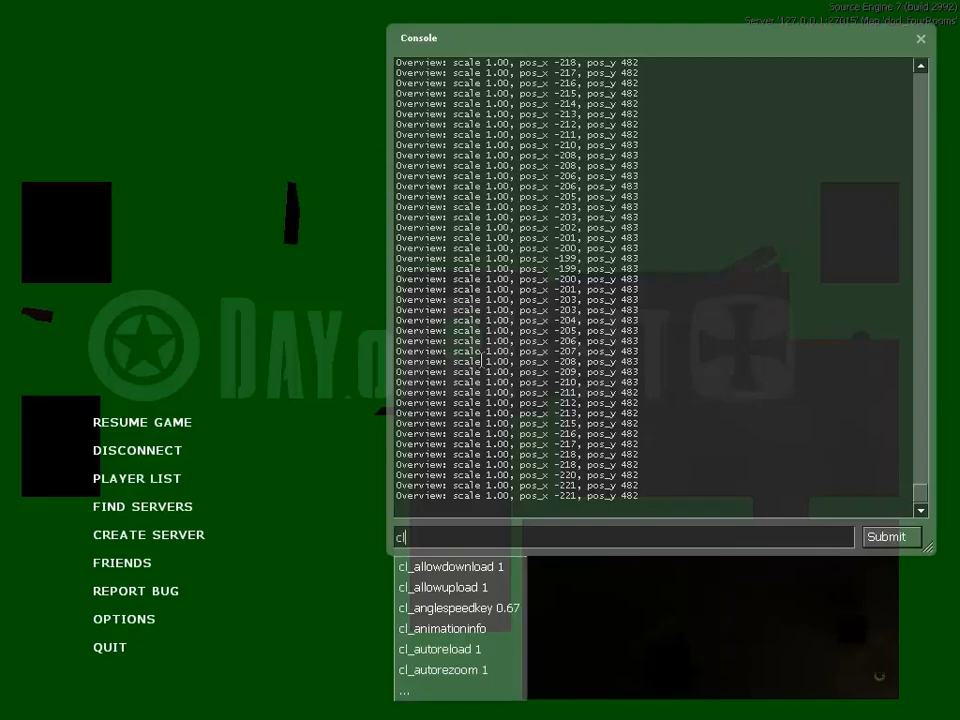
{"action": "type", "text": "_leveloverview"}
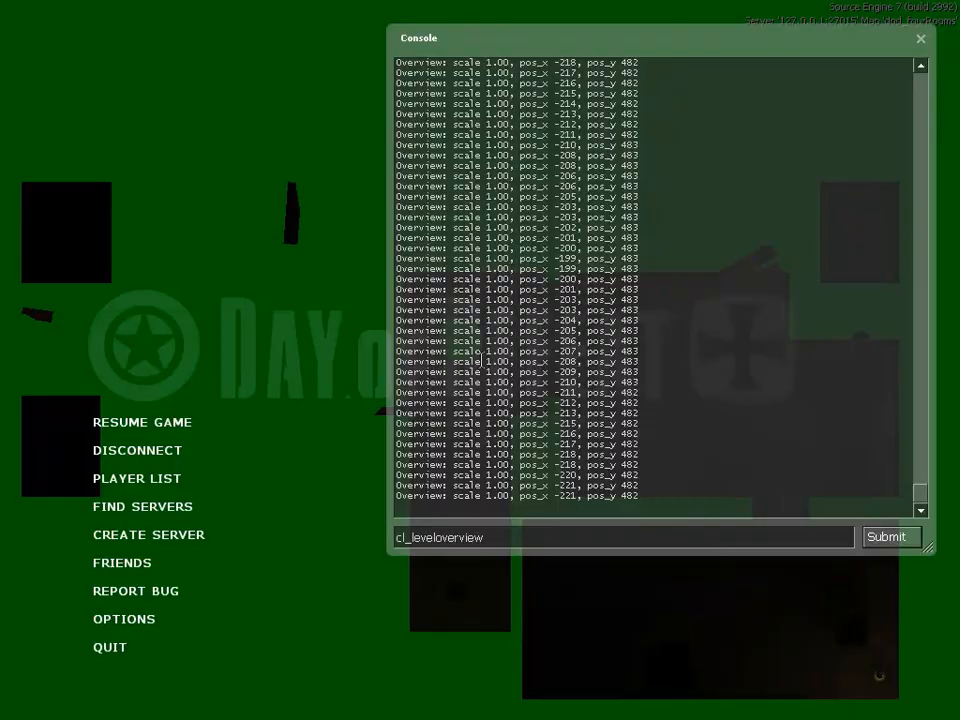
{"action": "key", "text": "BackSpace"}
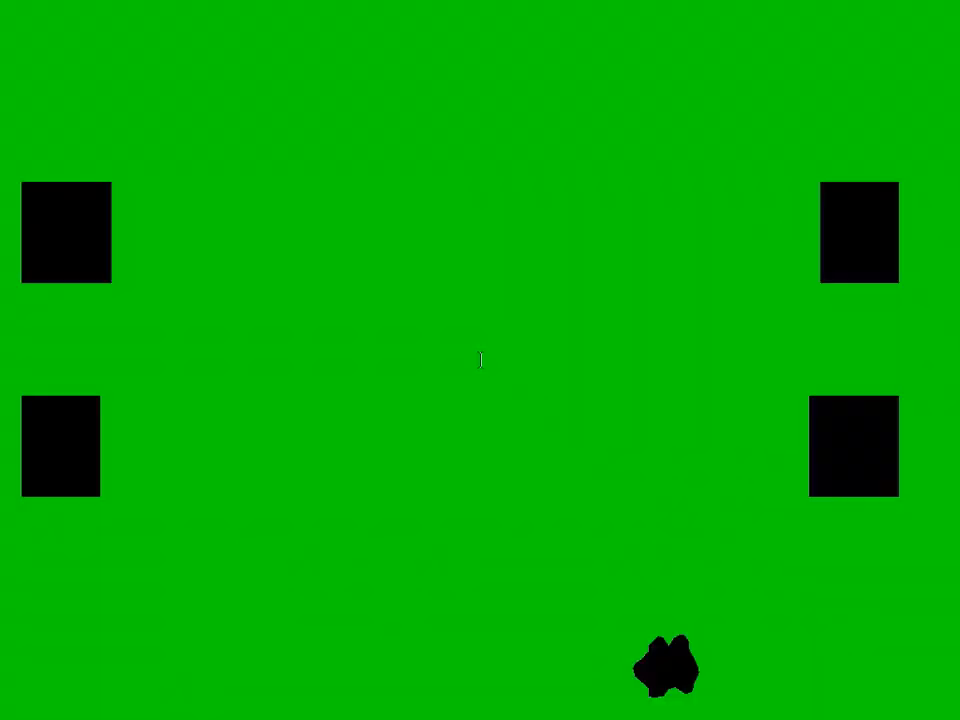
{"action": "type", "text": "1.5"}
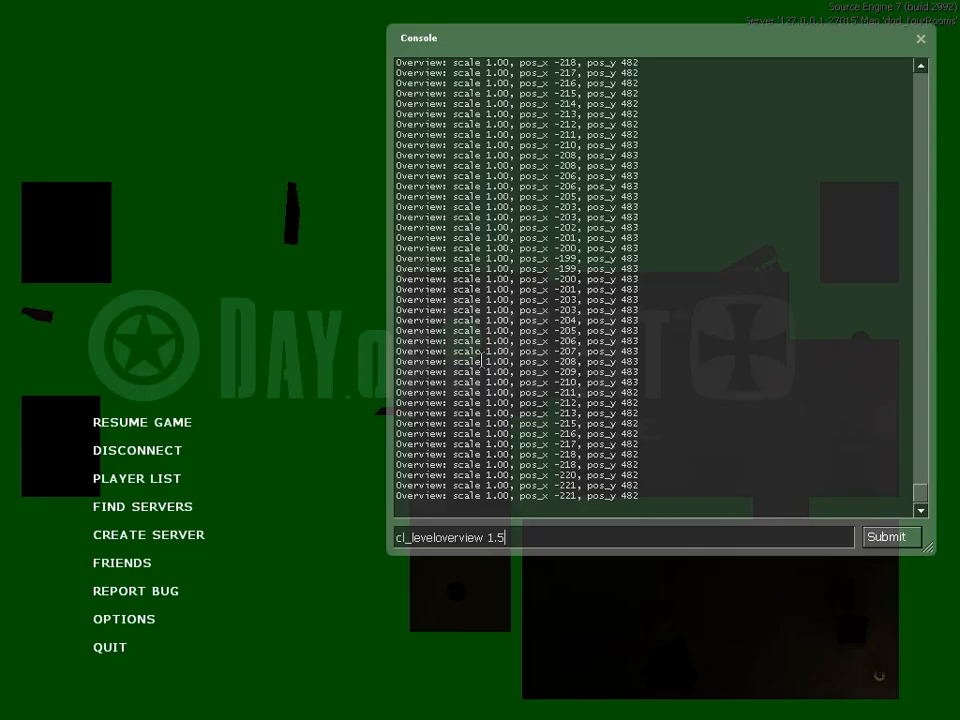
{"action": "key", "text": "Return"}
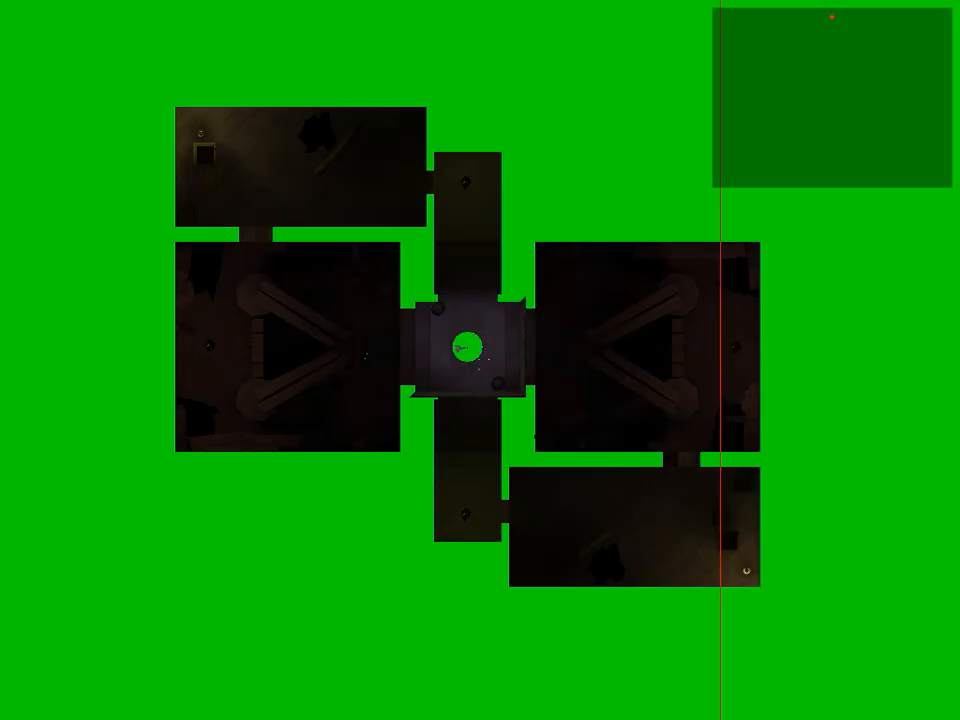
Shift the overview so the whole map lies to the left of the vertical marker line
{"action": "key", "text": "w"}
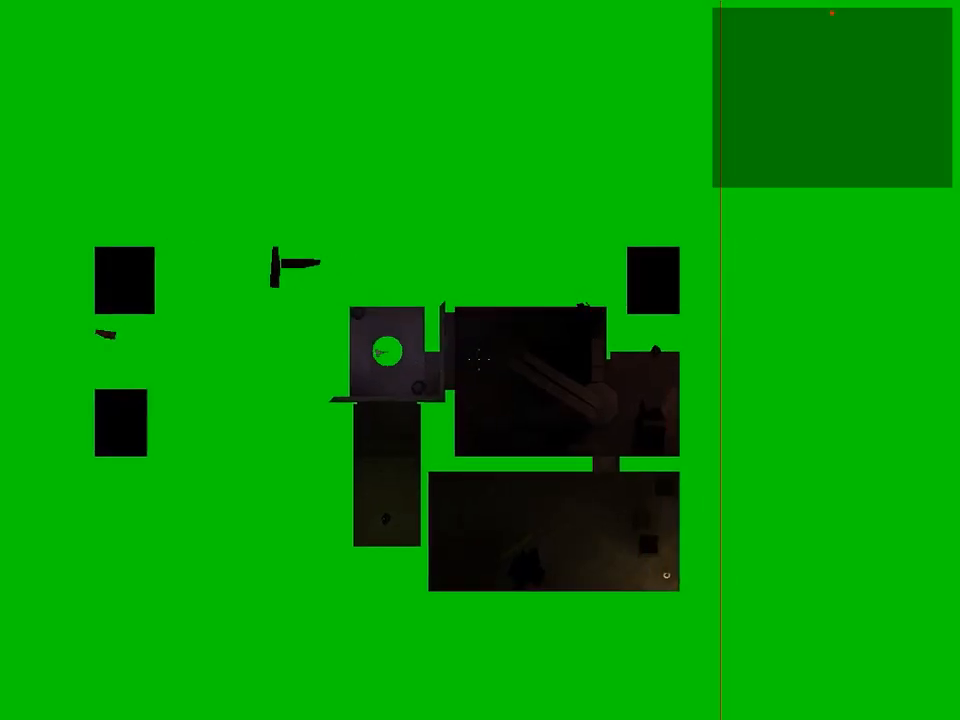
{"action": "key", "text": "a"}
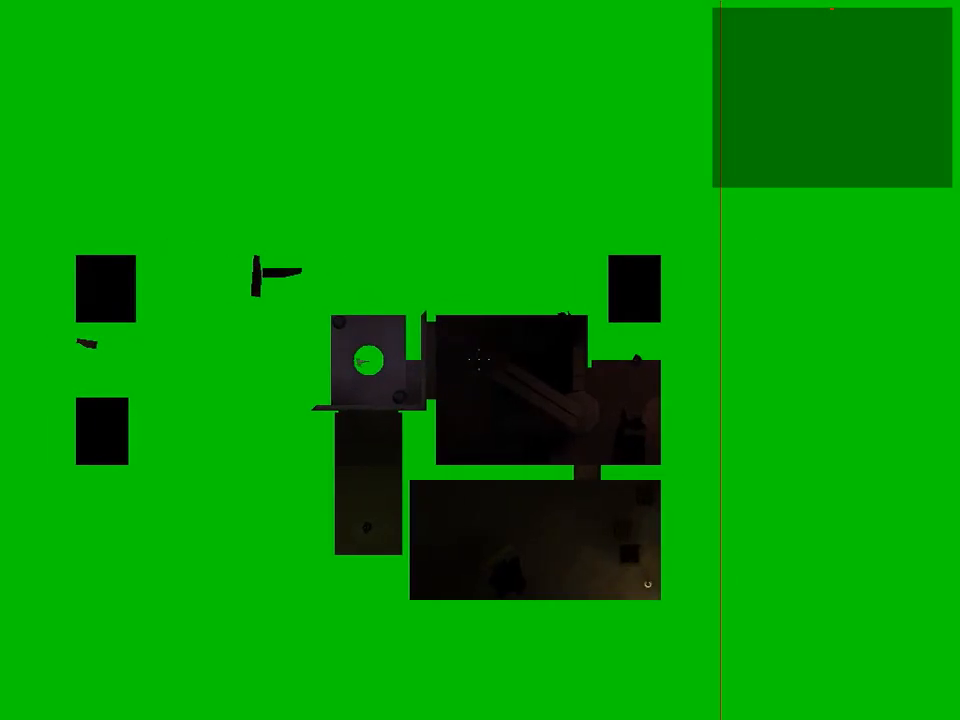
{"action": "key", "text": "s"}
Set the overview scale to 1.2 with cl_leveloverview 1.2 and check the map's edge against the marker line
{"action": "key", "text": "grave"}
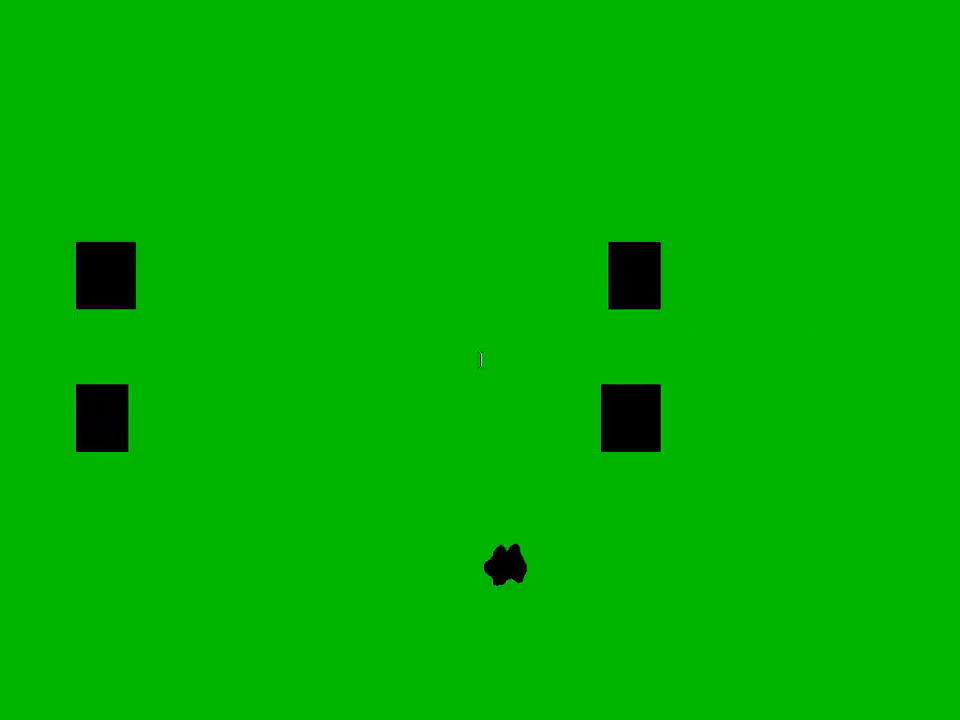
{"action": "key", "text": "Up"}
{"action": "key", "text": "BackSpace"}
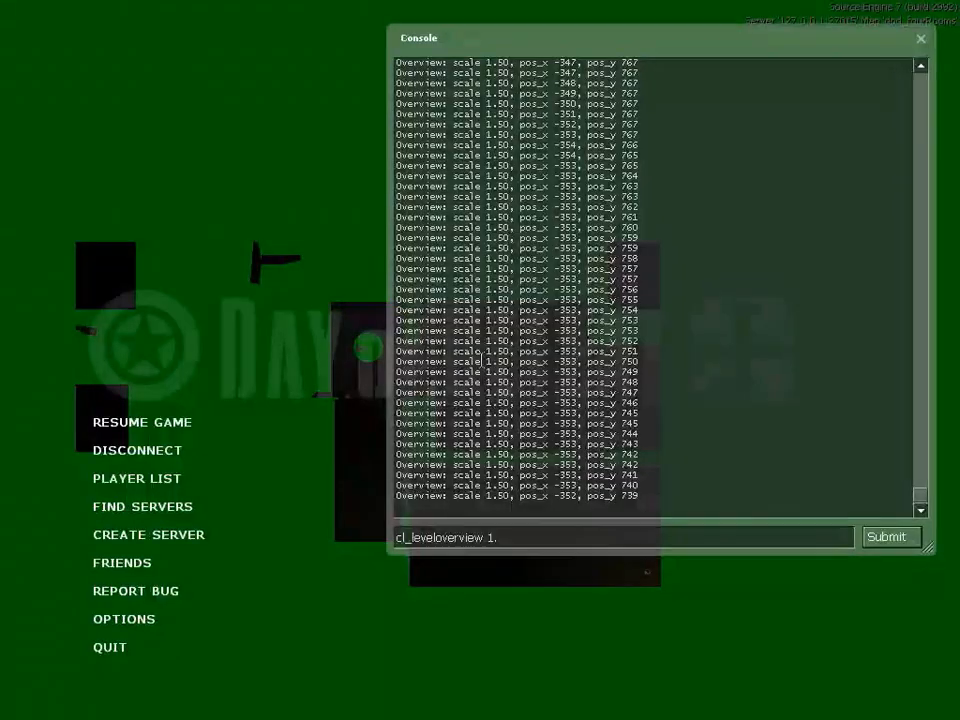
{"action": "type", "text": "2"}
{"action": "key", "text": "Return"}
{"action": "key", "text": "Escape"}
{"action": "key", "text": "Escape"}
{"action": "key", "text": "Escape"}
{"action": "key", "text": "w"}
{"action": "key", "text": "s"}
{"action": "key", "text": "s"}
{"action": "key", "text": "s"}
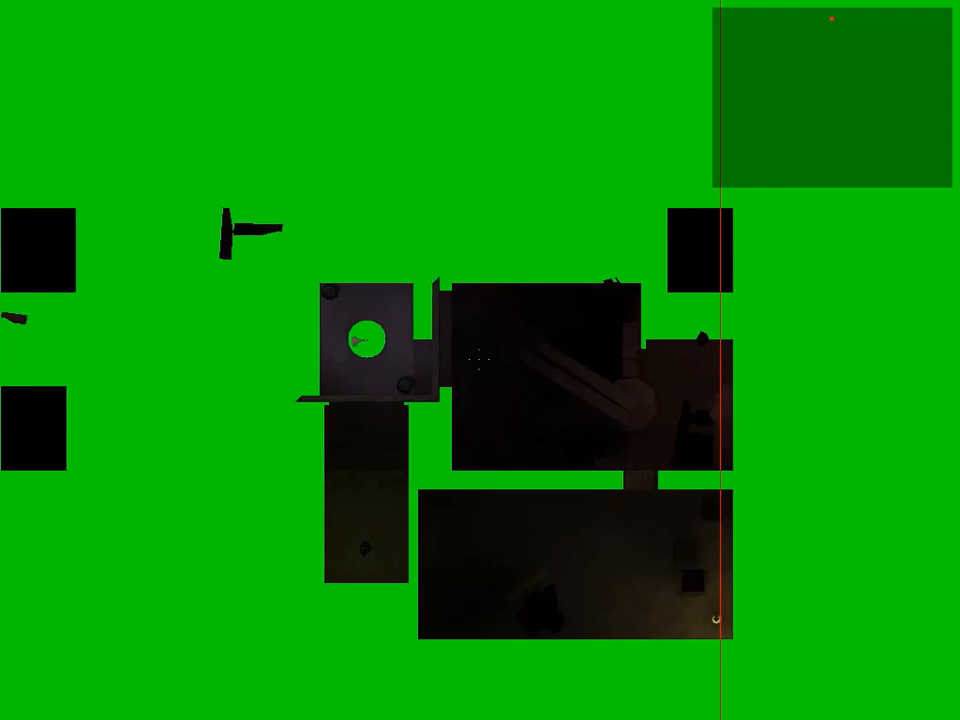
Set the overview scale to 1.3 with the console command cl_leveloverview 1.3 and return to the game
{"action": "key", "text": "Escape"}
{"action": "key", "text": "Up"}
{"action": "key", "text": "BackSpace"}
{"action": "key", "text": "Return"}
{"action": "key", "text": "Escape"}
{"action": "key", "text": "Escape"}
{"action": "key", "text": "Escape"}
{"action": "key", "text": "Escape"}
{"action": "key", "text": "Up"}
{"action": "key", "text": "Up"}
{"action": "key", "text": "Return"}
{"action": "key", "text": "Escape"}
{"action": "key", "text": "Escape"}
{"action": "key", "text": "Escape"}
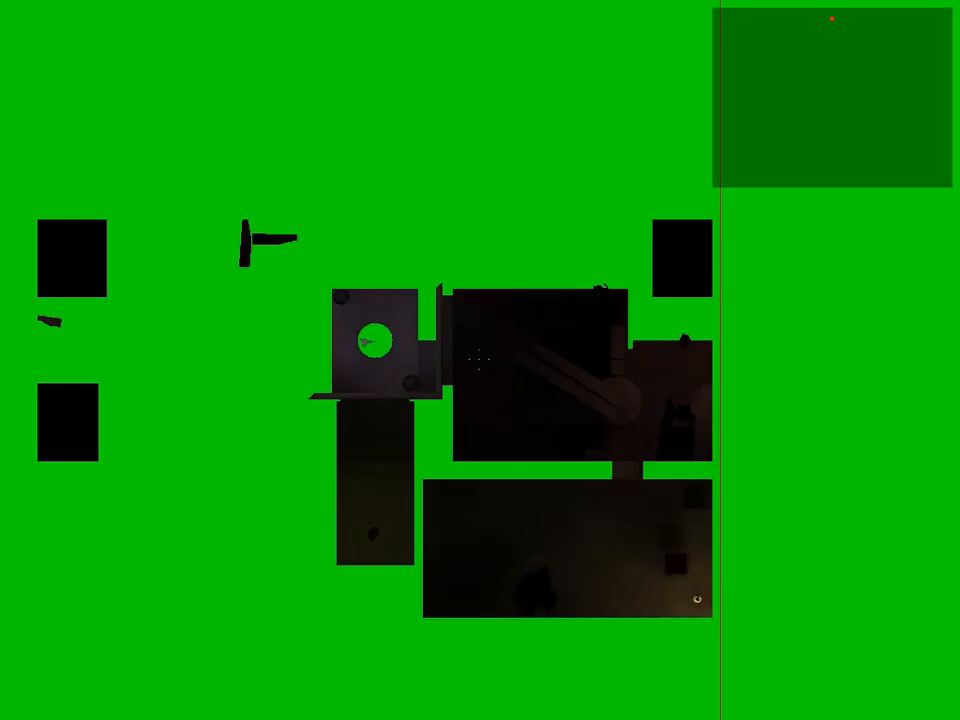
Set the overview scale to 1.25 with the console command cl_leveloverview 1.25 and return to the game
{"action": "key", "text": "s"}
{"action": "key", "text": "s"}
{"action": "key", "text": "F5"}
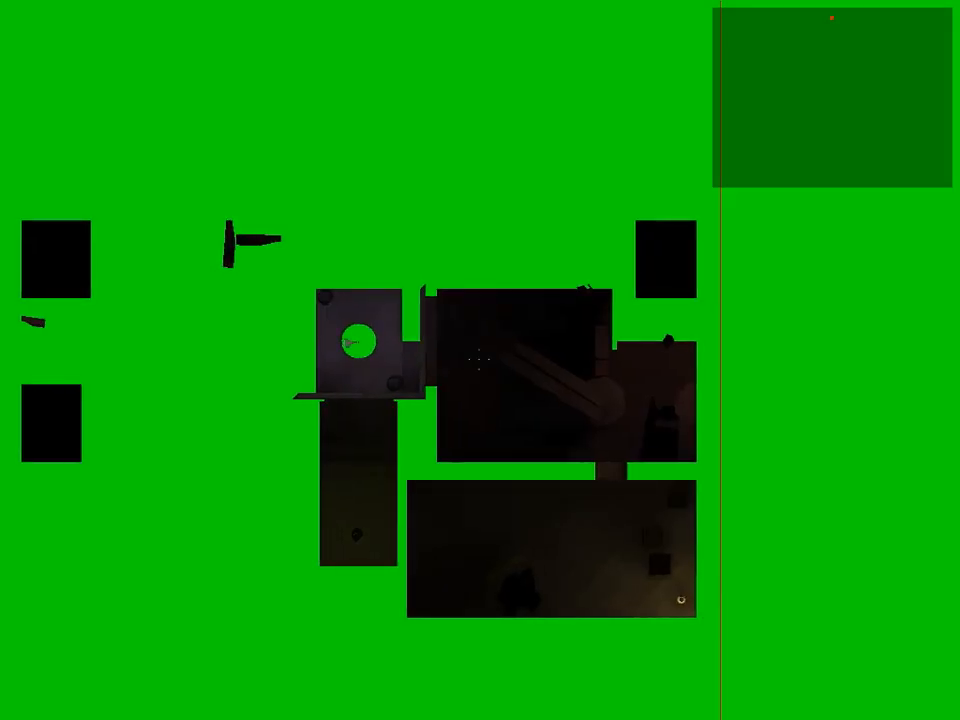
{"action": "key", "text": "grave"}
{"action": "key", "text": "grave"}
{"action": "key", "text": "grave"}
{"action": "key", "text": "Up"}
{"action": "key", "text": "BackSpace"}
{"action": "type", "text": "25"}
{"action": "key", "text": "Return"}
{"action": "key", "text": "grave"}
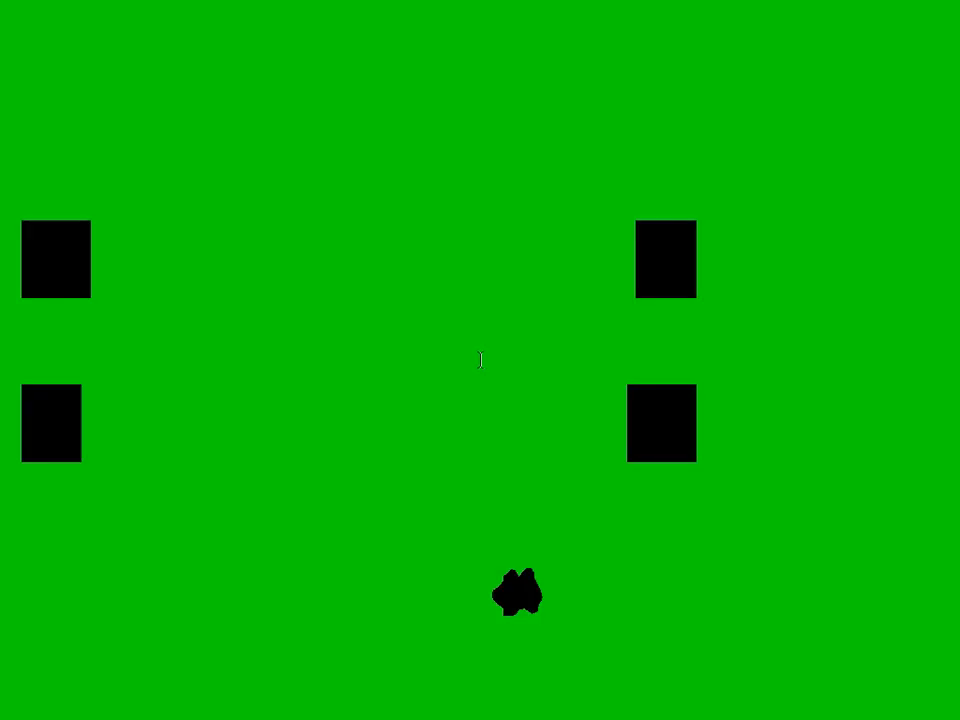
{"action": "key", "text": "grave"}
{"action": "key", "text": "grave"}
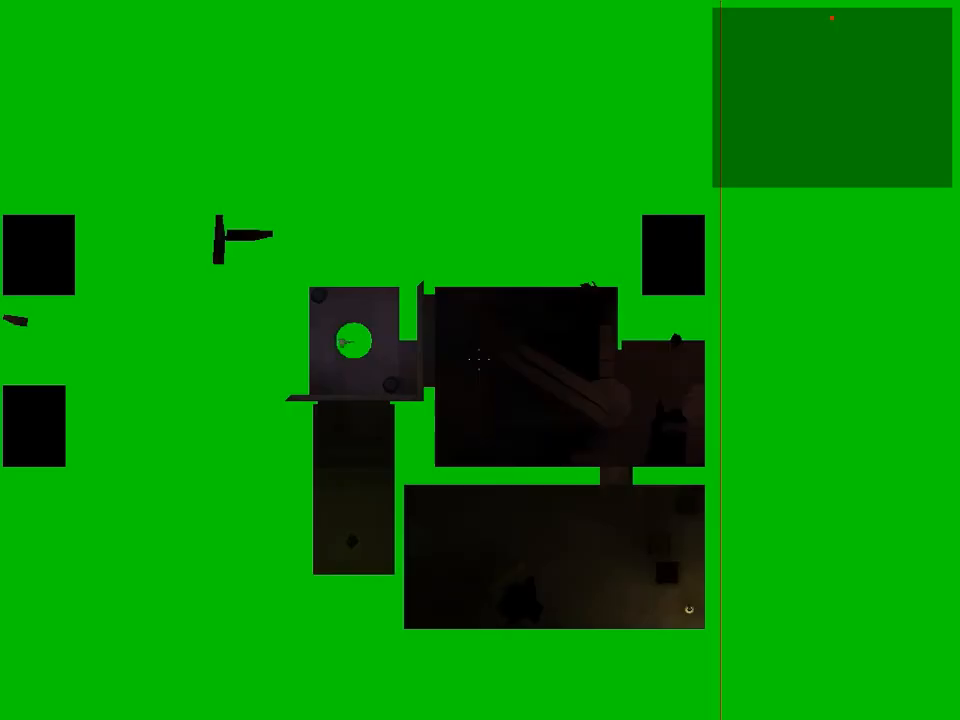
Set the overview scale to 1.21 with the console command cl_leveloverview 1.21 and return to the game
{"action": "key", "text": "a"}
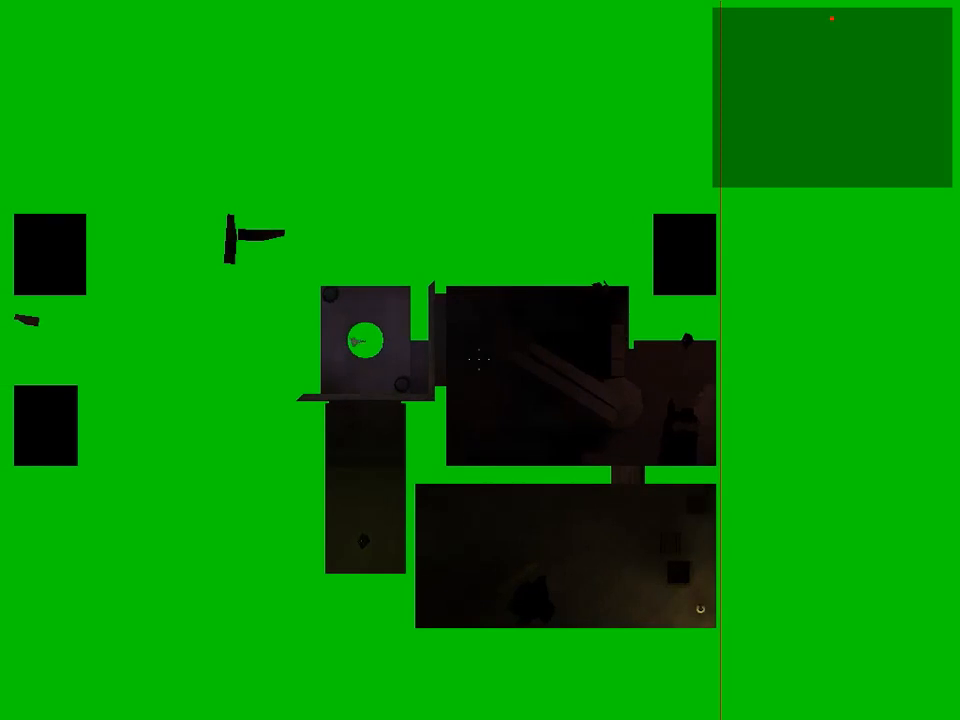
{"action": "key", "text": "grave"}
{"action": "key", "text": "grave"}
{"action": "key", "text": "grave"}
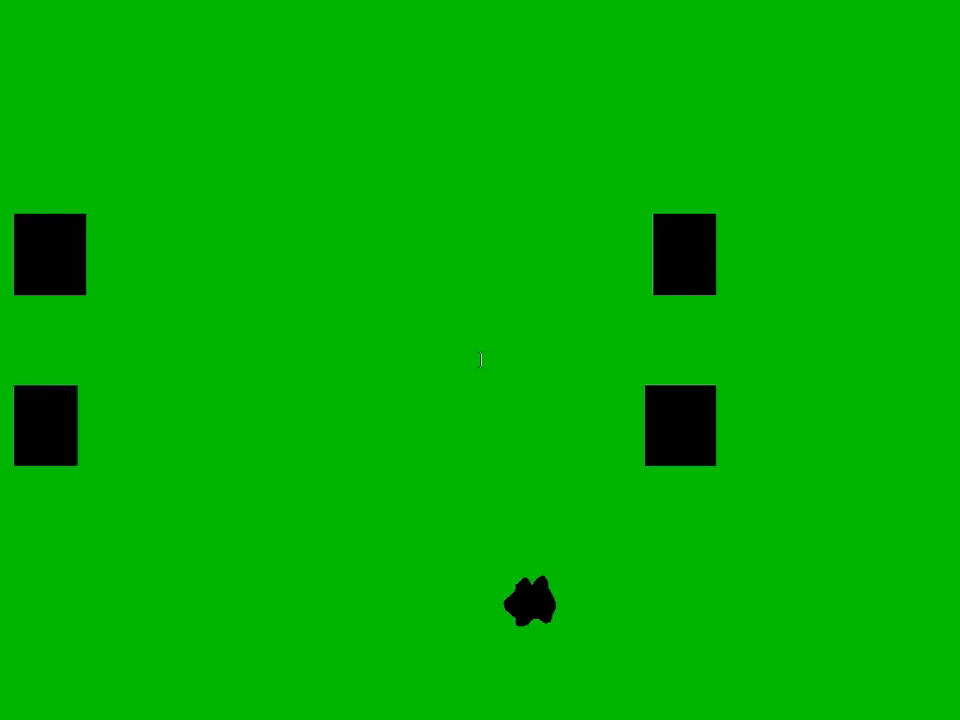
{"action": "key", "text": "BackSpace"}
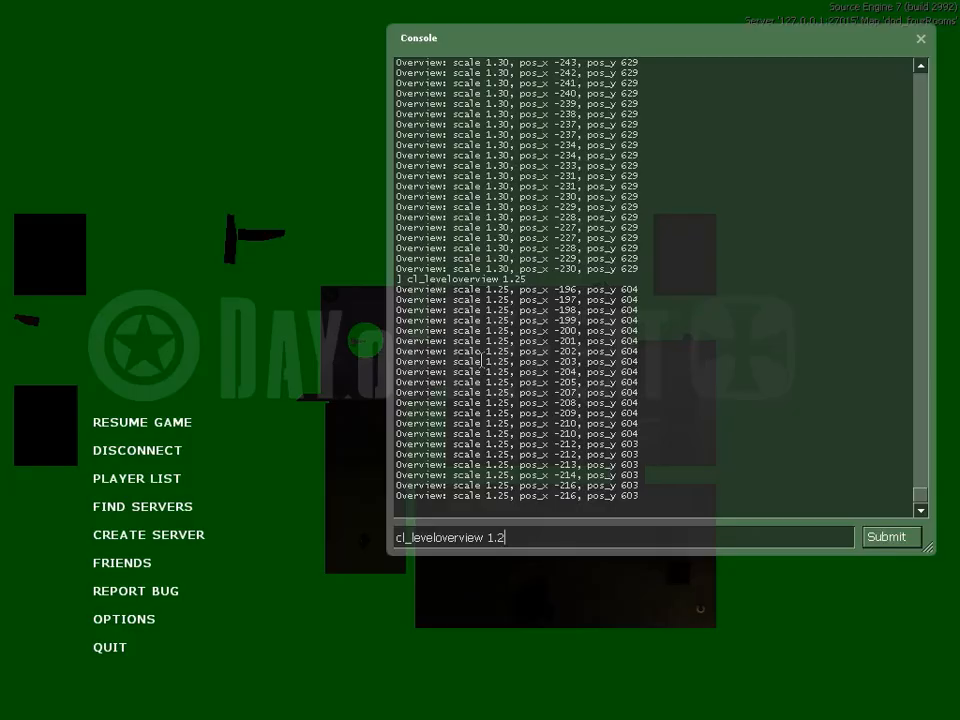
{"action": "type", "text": "1"}
{"action": "key", "text": "Return"}
{"action": "key", "text": "Escape"}
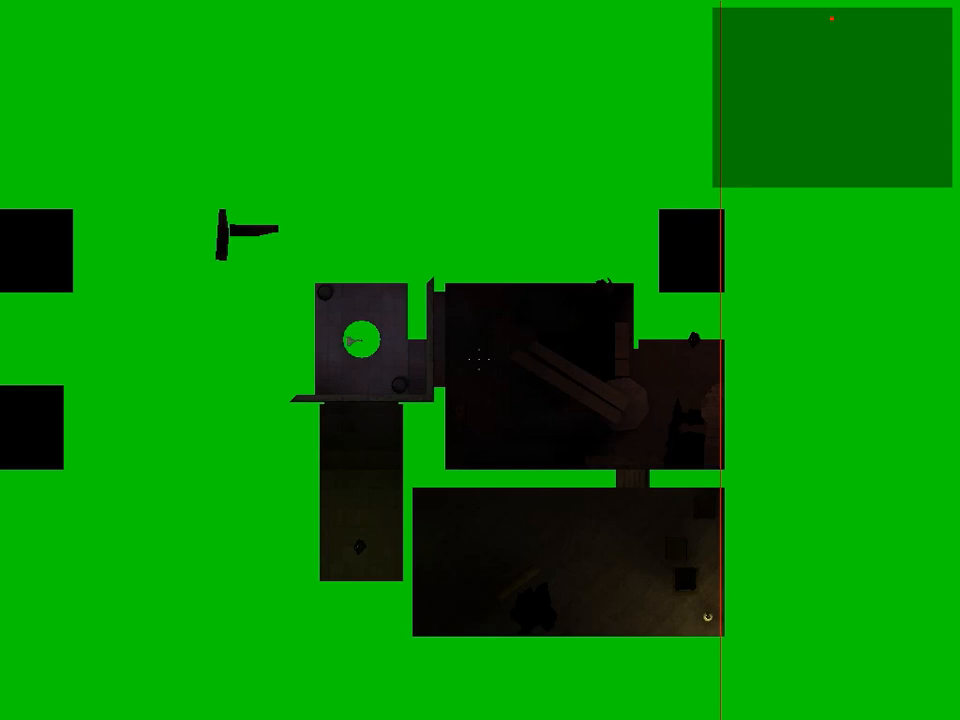
Position the overview vertically so all the rooms are rendered, with the map's right edge on the marker line
{"action": "key", "text": "w"}
{"action": "key", "text": "s"}
{"action": "key", "text": "w"}
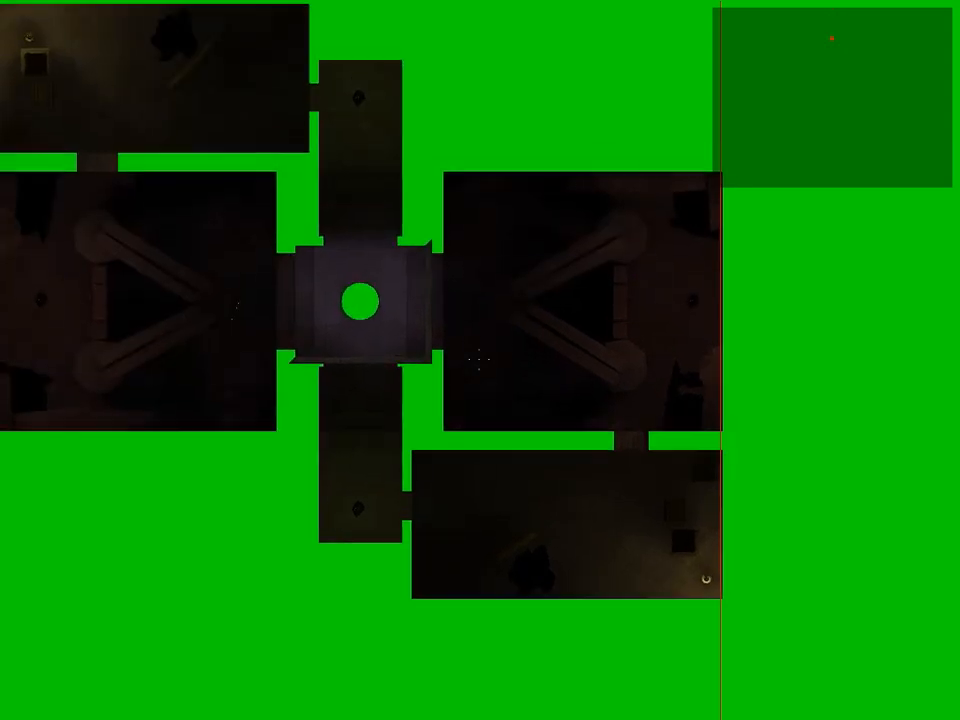
{"action": "key", "text": "s"}
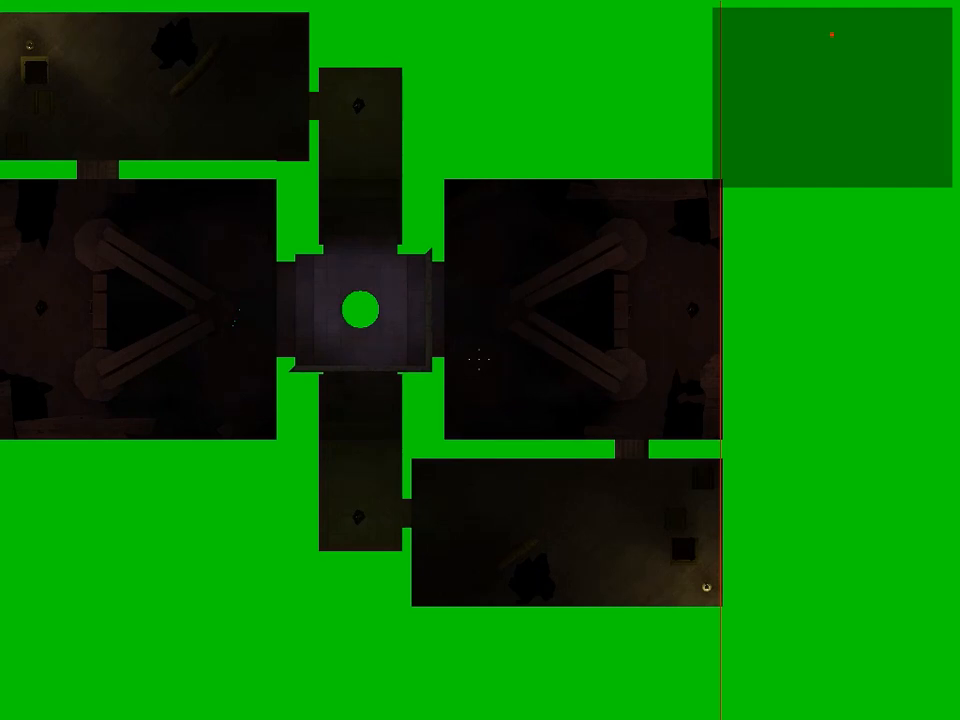
{"action": "key", "text": "w"}
{"action": "key", "text": "s"}
{"action": "key", "text": "s"}
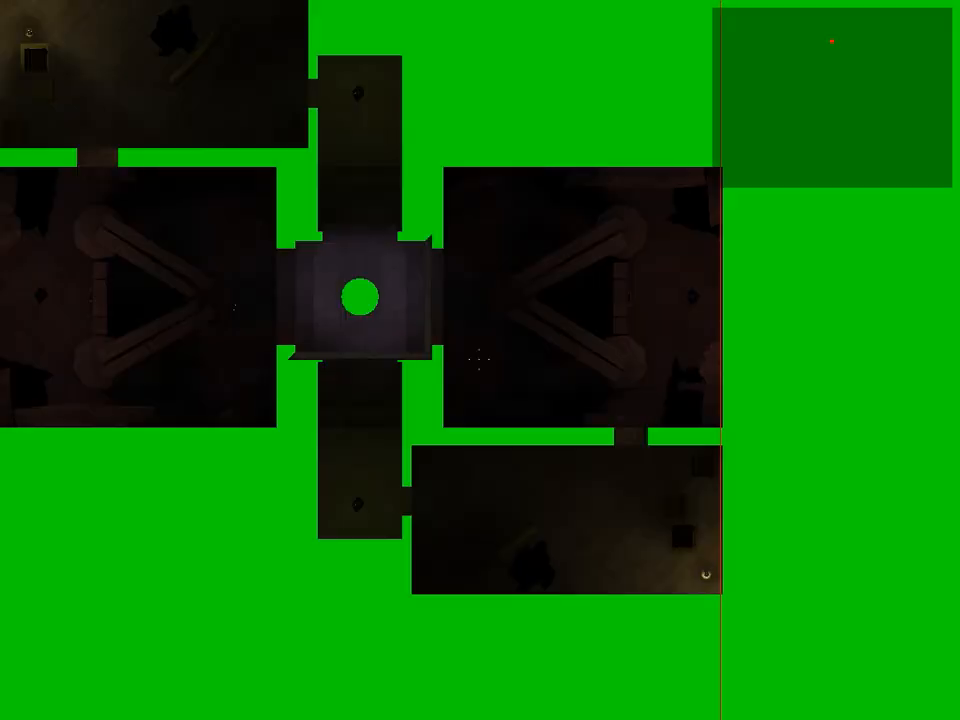
Hide the game HUD over the overview with the console command cl_drawhud 0
{"action": "key", "text": "grave"}
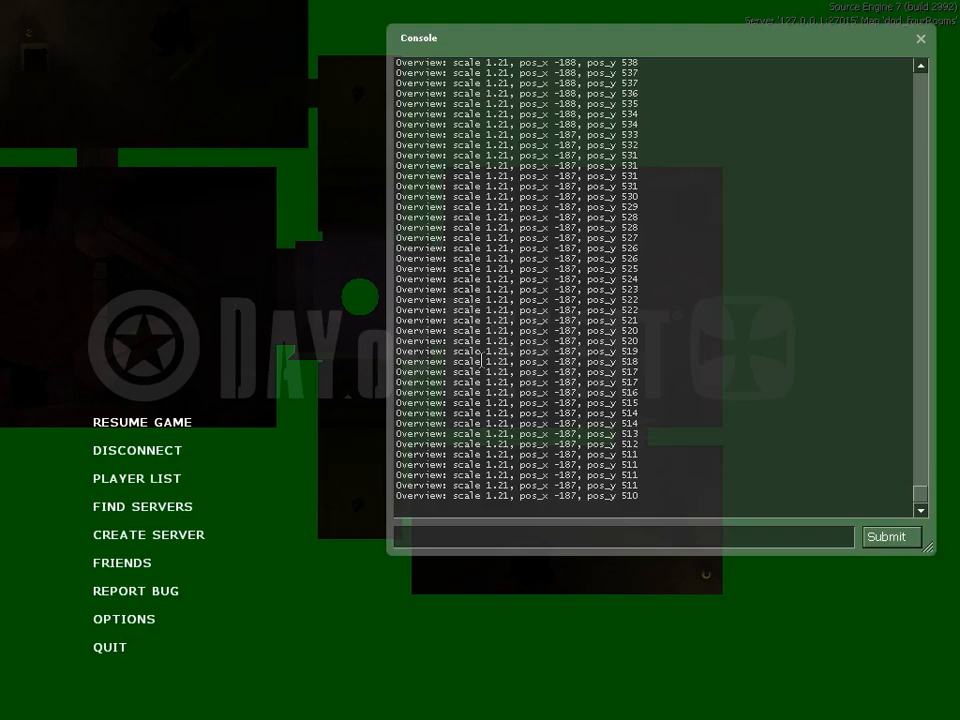
{"action": "type", "text": "cl_dra"}
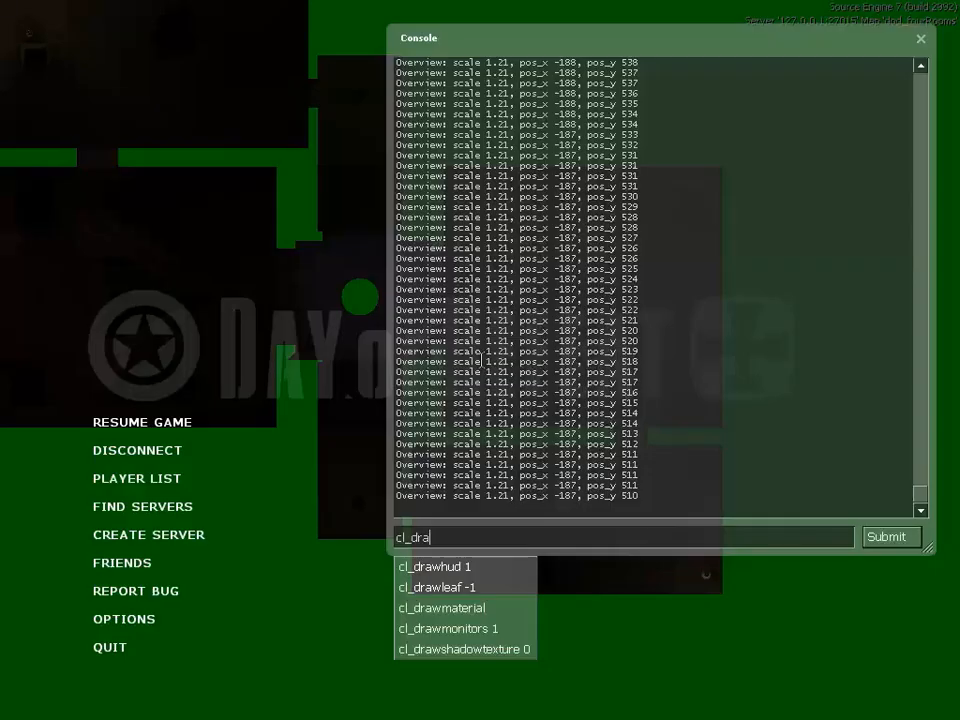
{"action": "type", "text": "whud"}
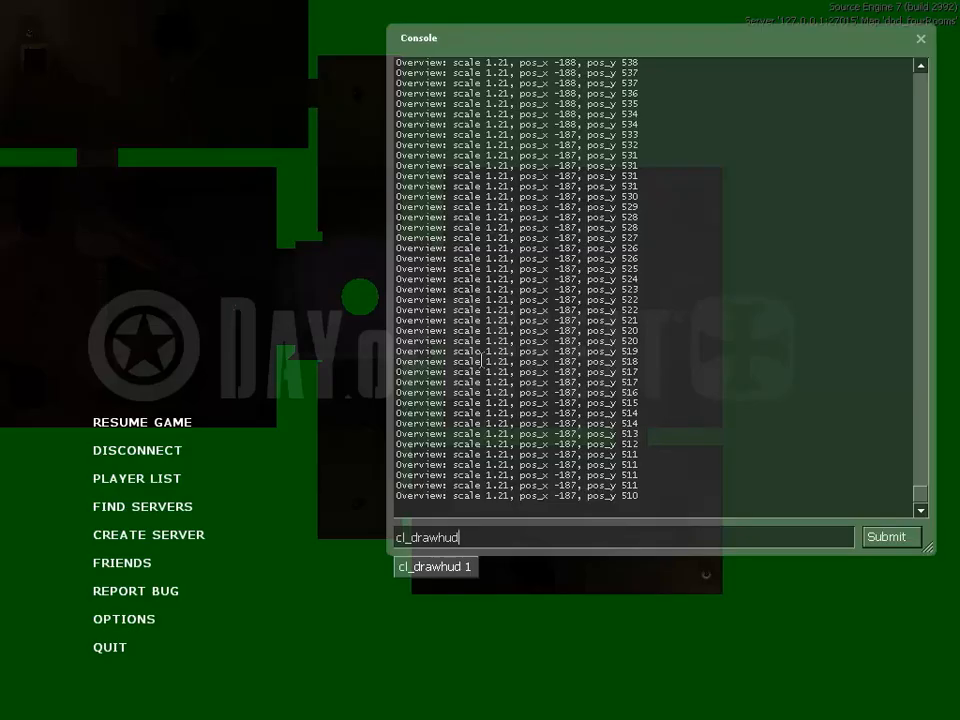
{"action": "type", "text": " 0"}
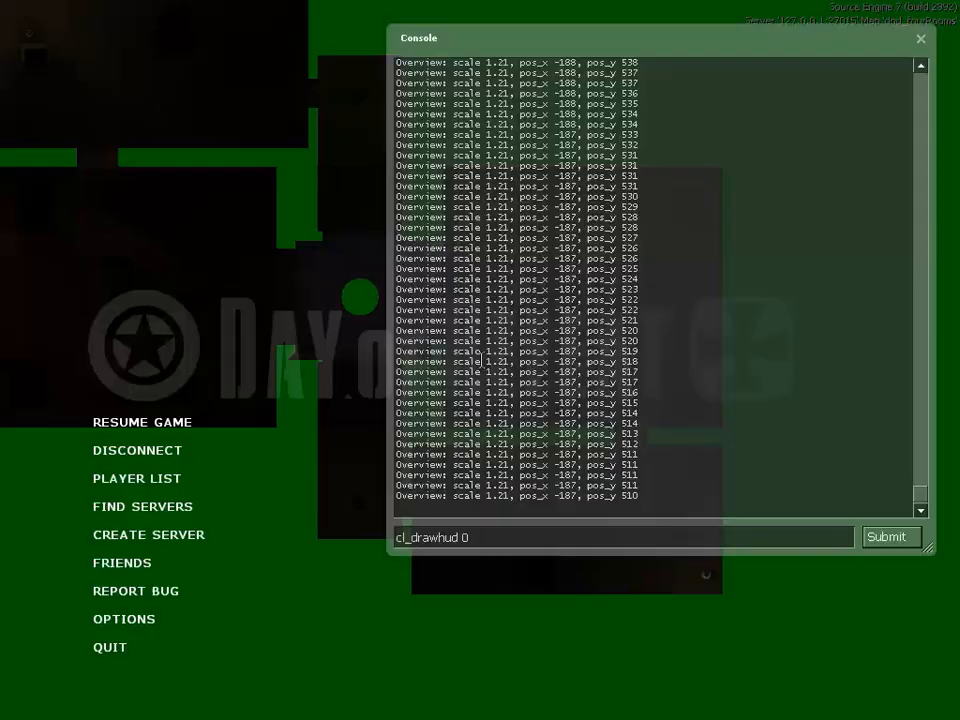
{"action": "key", "text": "Return"}
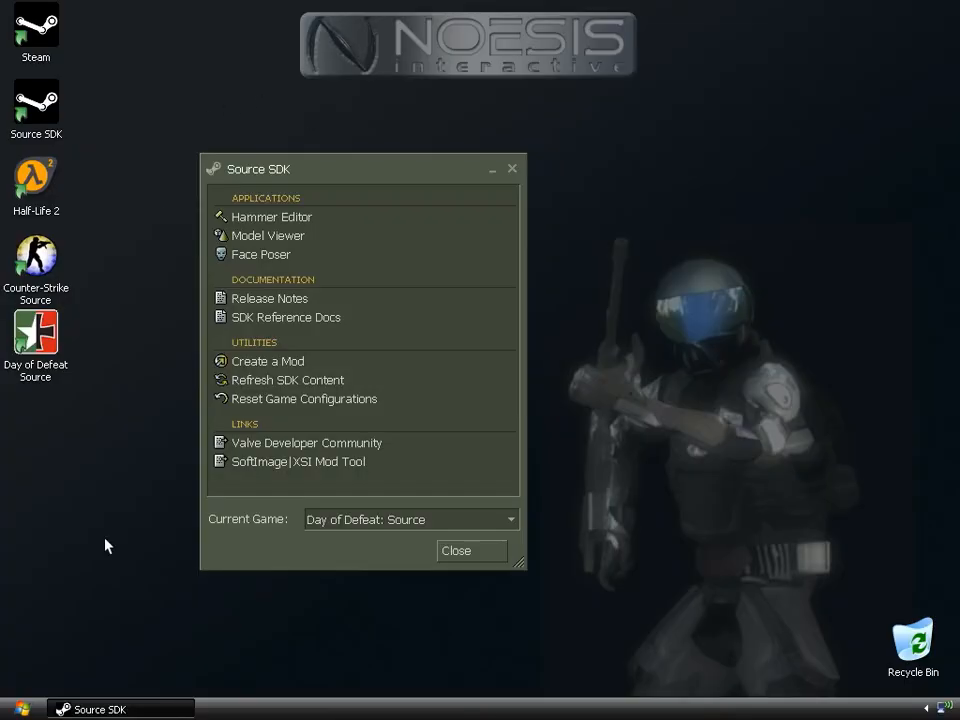
Switch to Adobe Photoshop and open dod_fourrooms0000.tga from the screenshots folder inside dod
{"action": "left_click", "coordinate": [22, 709]}
{"action": "left_click", "coordinate": [75, 530]}
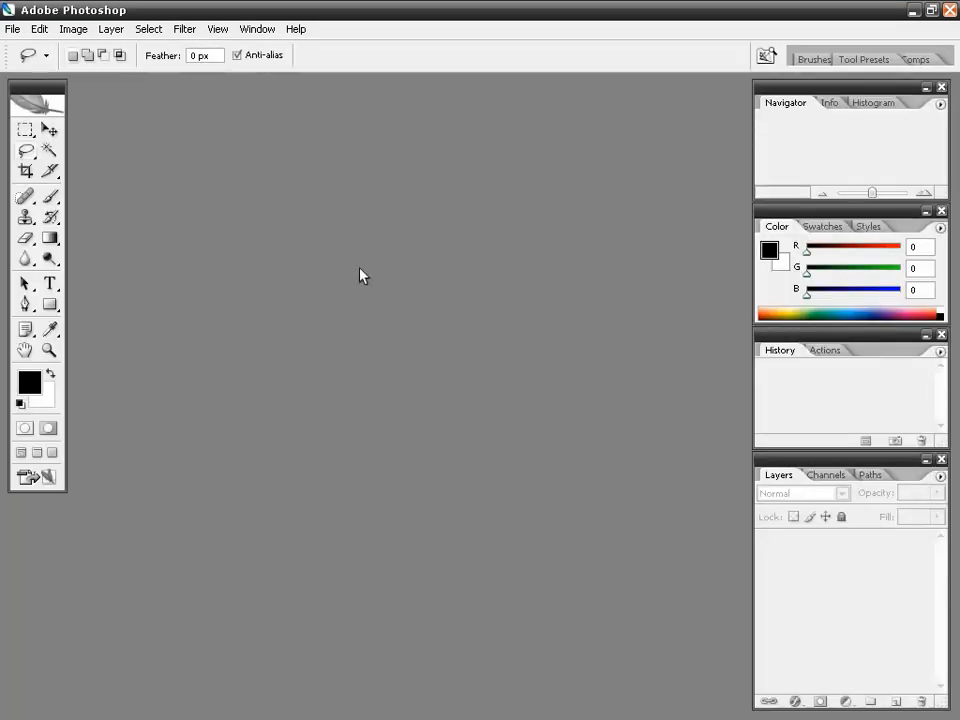
{"action": "left_click", "coordinate": [12, 29]}
{"action": "left_click", "coordinate": [30, 64]}
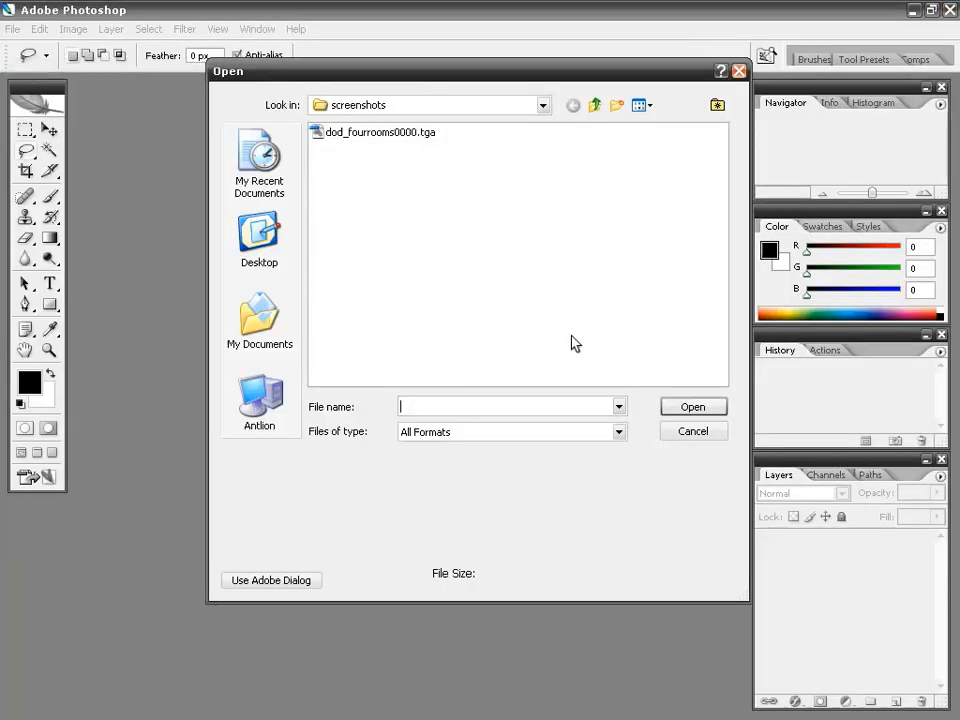
{"action": "left_click", "coordinate": [541, 107]}
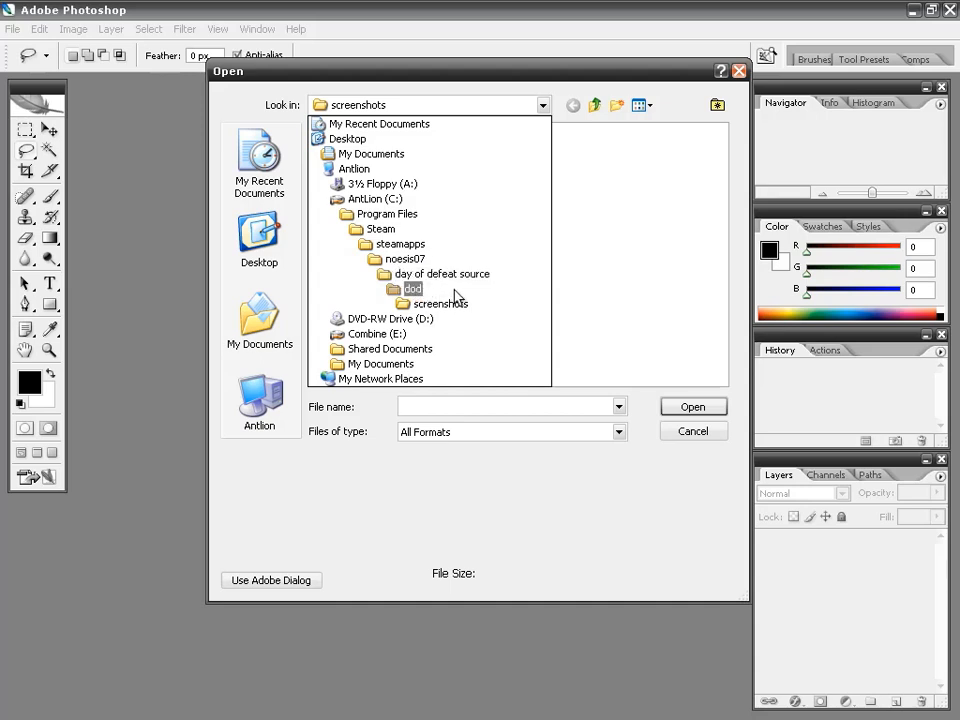
{"action": "left_click", "coordinate": [412, 289]}
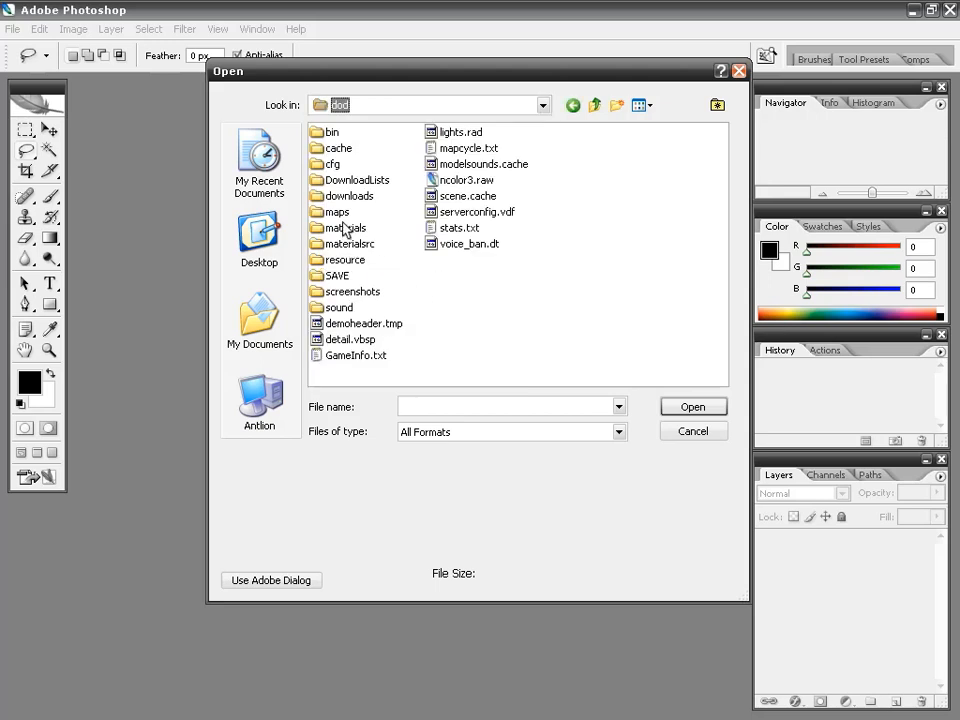
{"action": "double_click", "coordinate": [340, 291]}
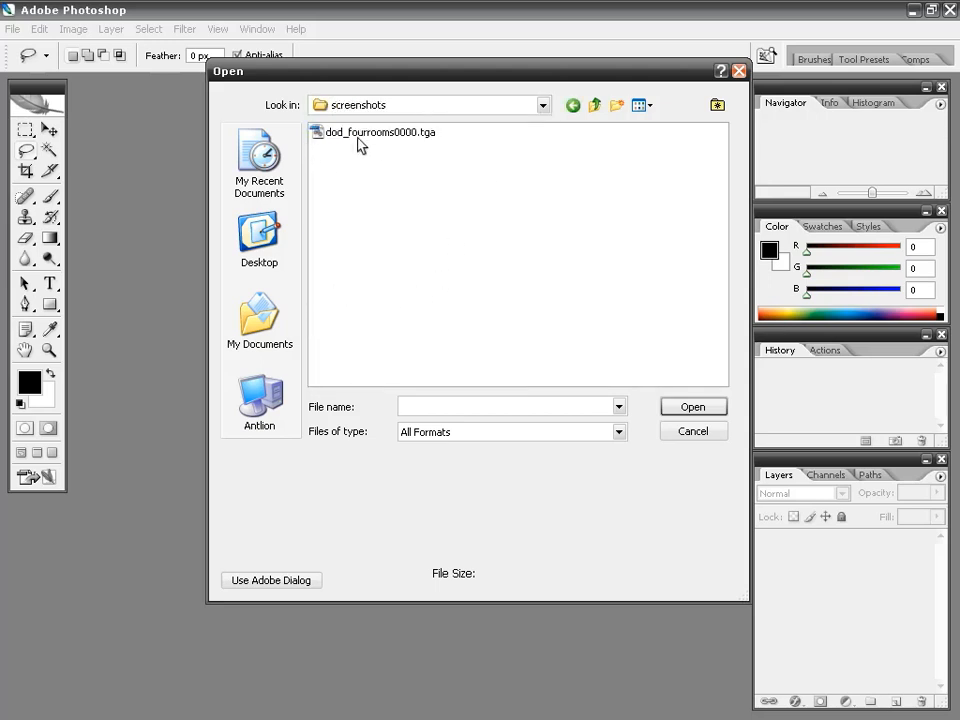
{"action": "left_click", "coordinate": [340, 138]}
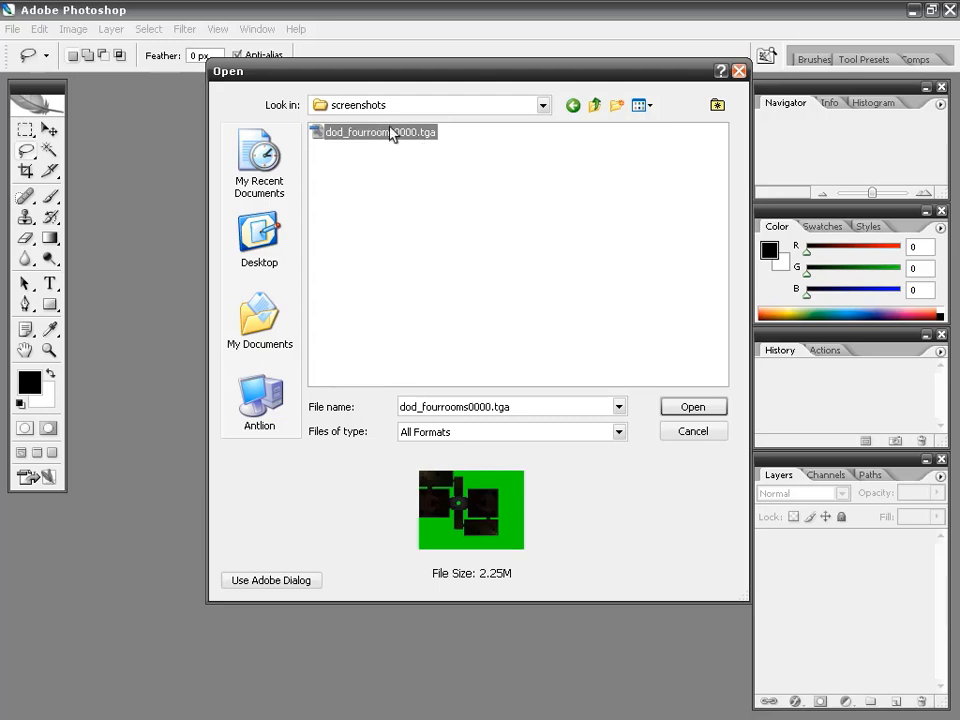
{"action": "double_click", "coordinate": [388, 138]}
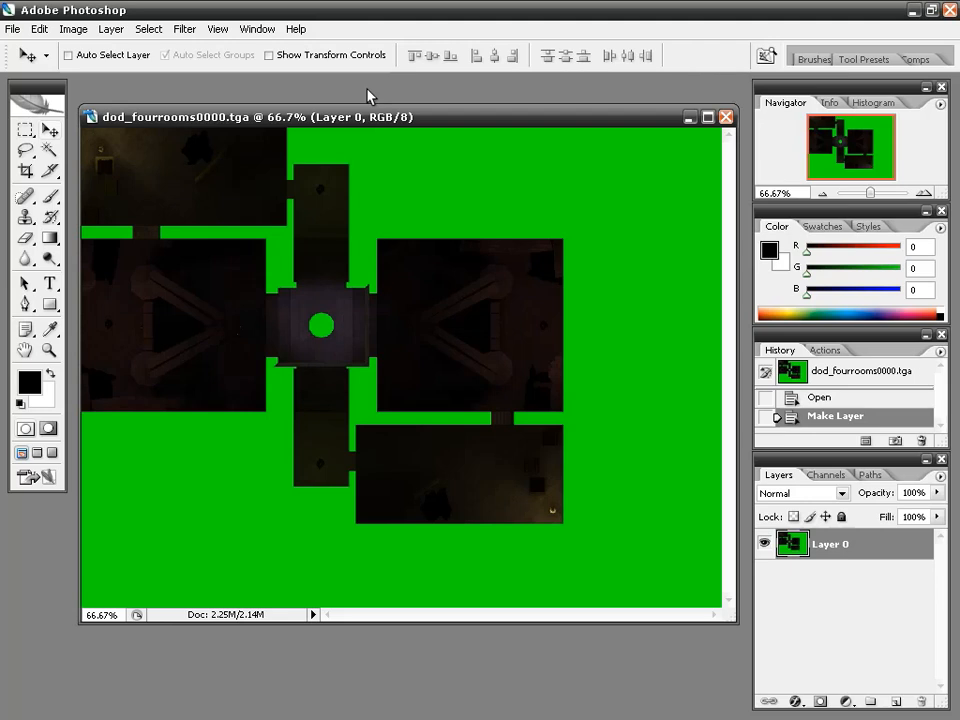
Check the pixel dimensions of the overview screenshot without resizing it
{"action": "left_click", "coordinate": [73, 29]}
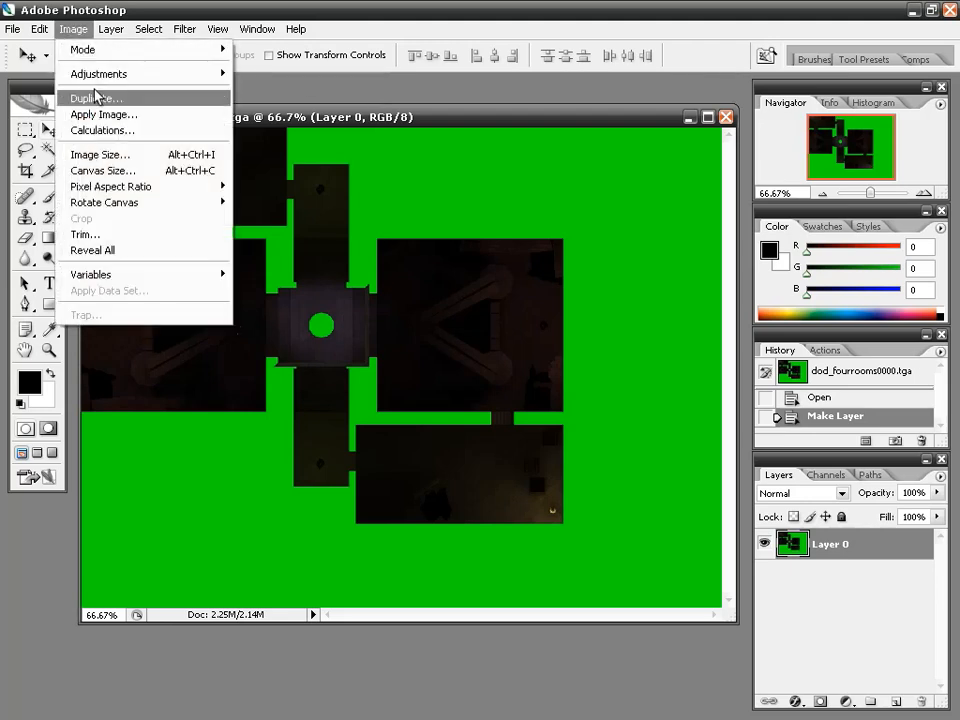
{"action": "left_click", "coordinate": [100, 154]}
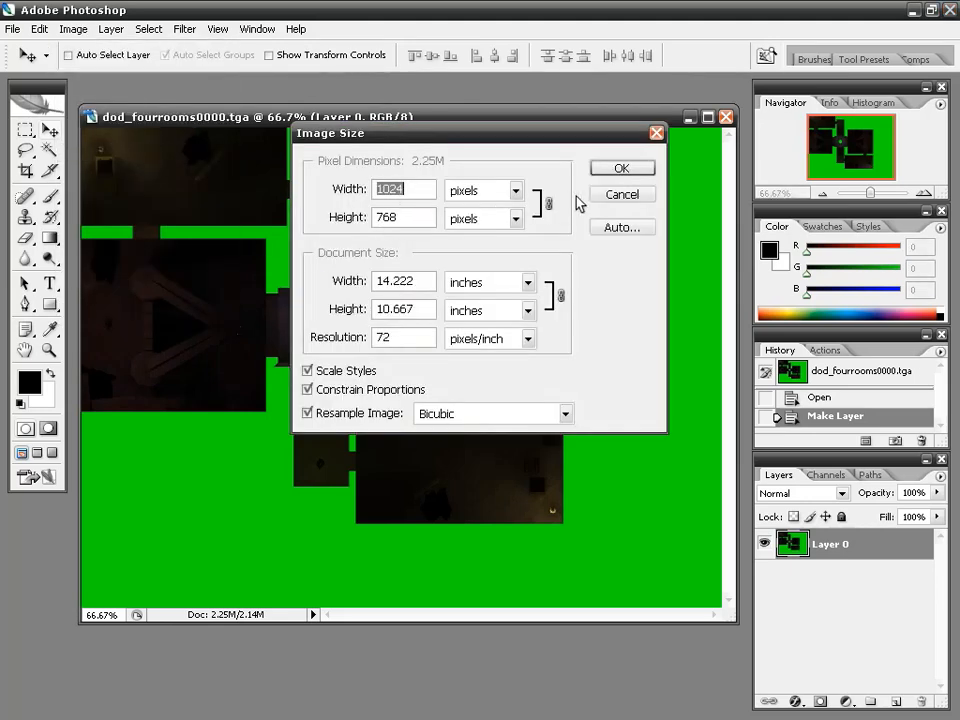
{"action": "left_click", "coordinate": [621, 195]}
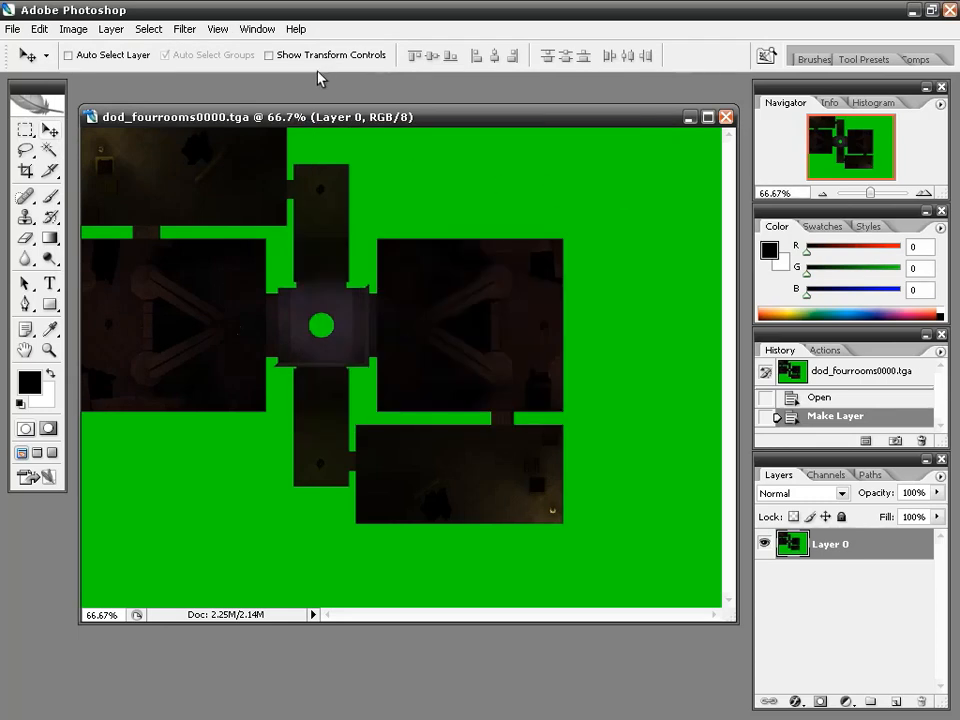
Create a blank 768 by 768 pixel document and return to the overview screenshot document
{"action": "left_click", "coordinate": [11, 29]}
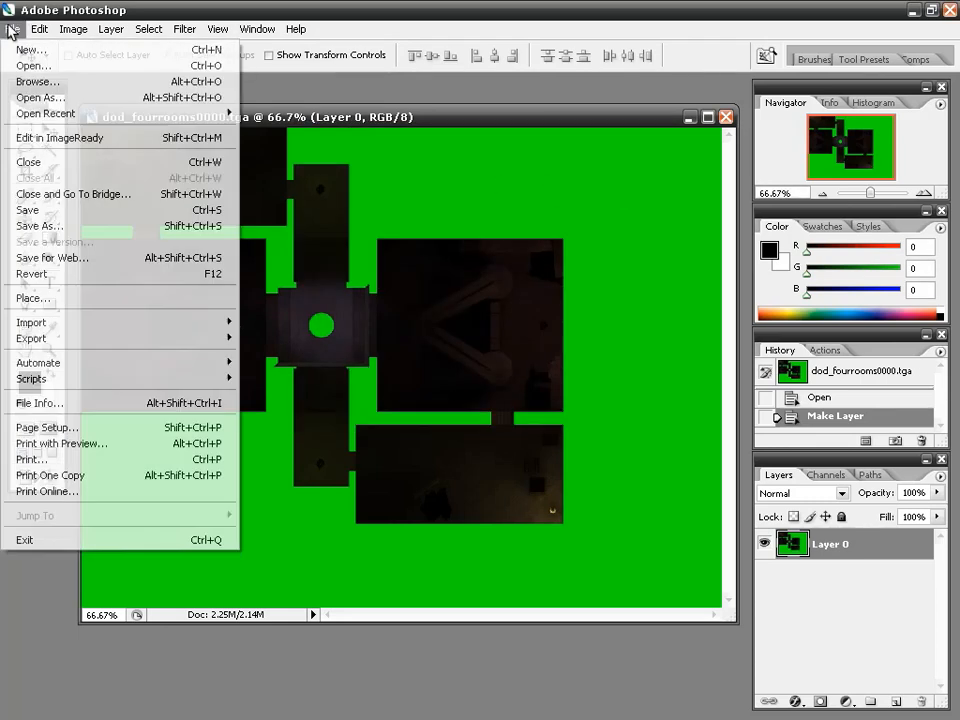
{"action": "left_click", "coordinate": [30, 49]}
{"action": "left_click", "coordinate": [413, 227]}
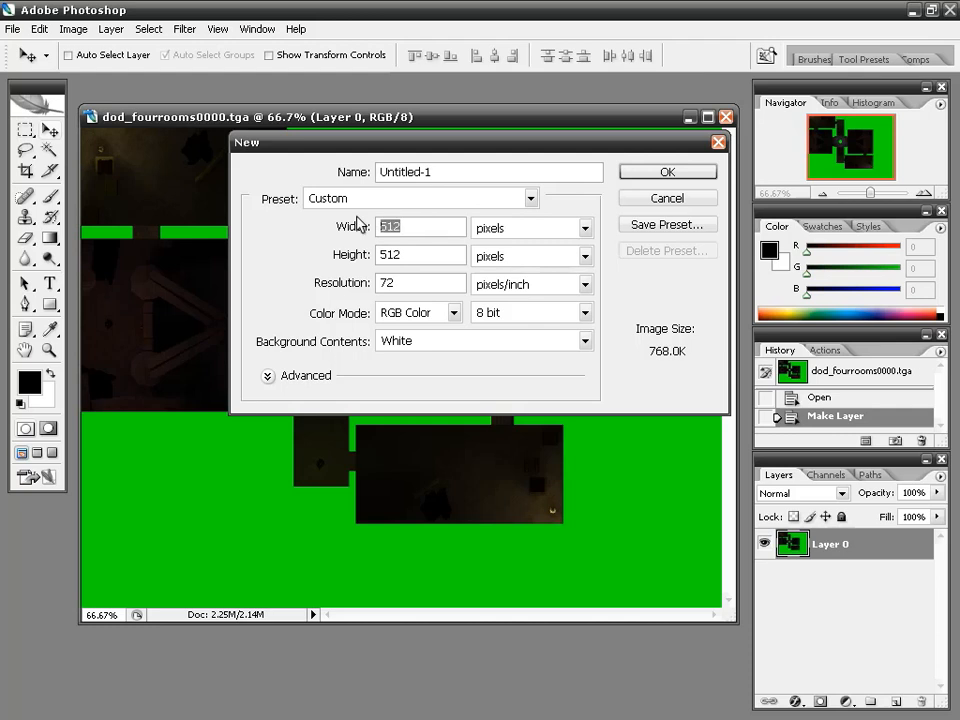
{"action": "type", "text": "768"}
{"action": "key", "text": "Tab"}
{"action": "key", "text": "Tab"}
{"action": "type", "text": "768"}
{"action": "key", "text": "Return"}
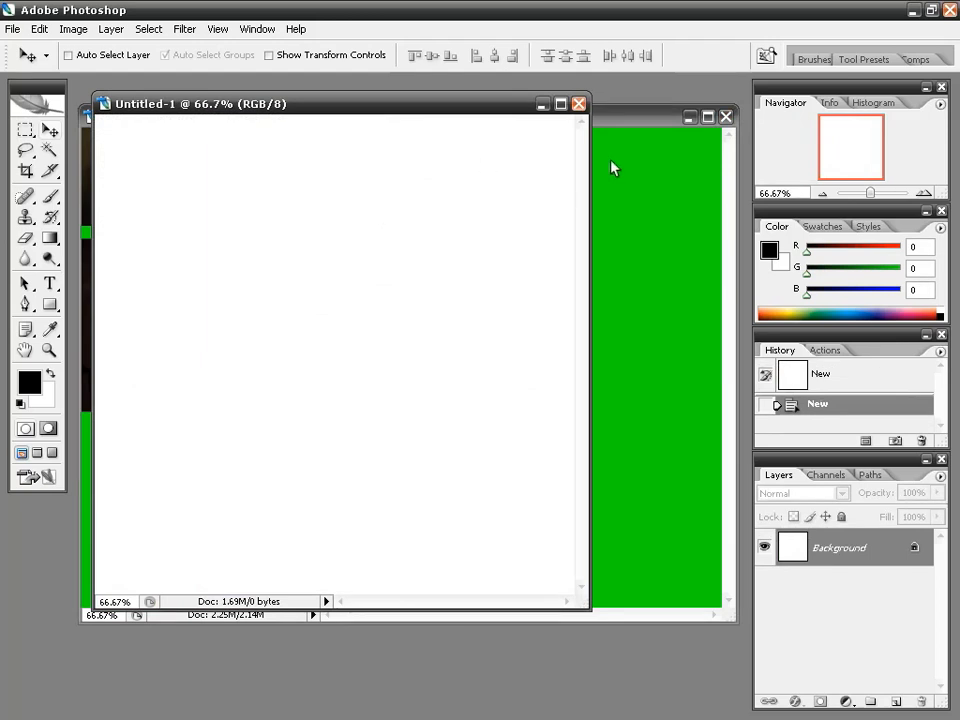
{"action": "left_click", "coordinate": [602, 183]}
{"action": "double_click", "coordinate": [832, 547]}
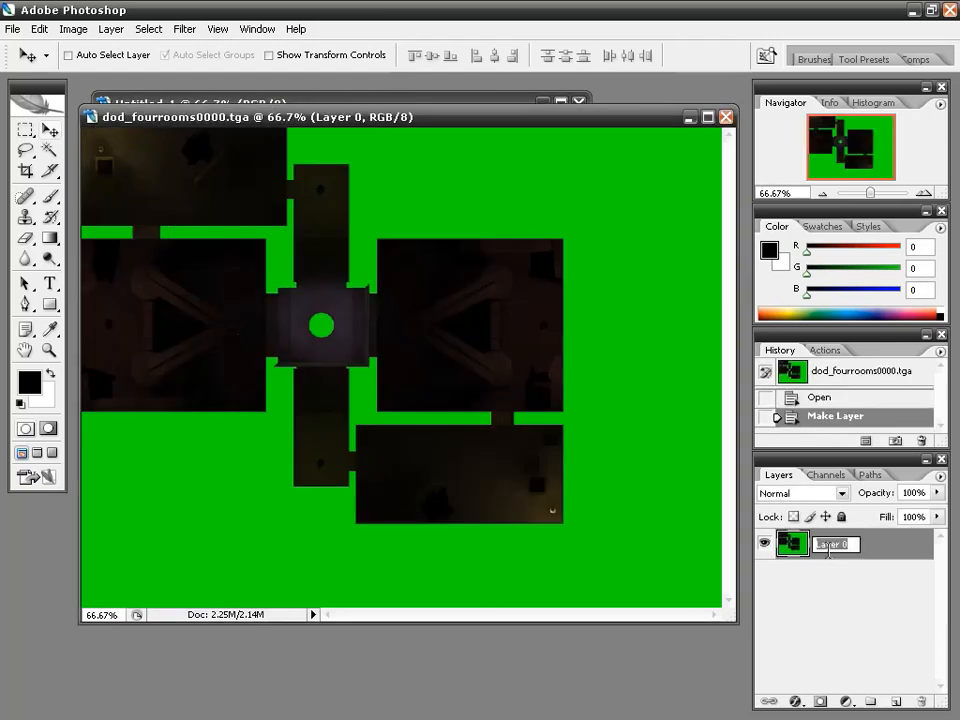
{"action": "left_click", "coordinate": [788, 620]}
{"action": "double_click", "coordinate": [790, 545]}
{"action": "key", "text": "Return"}
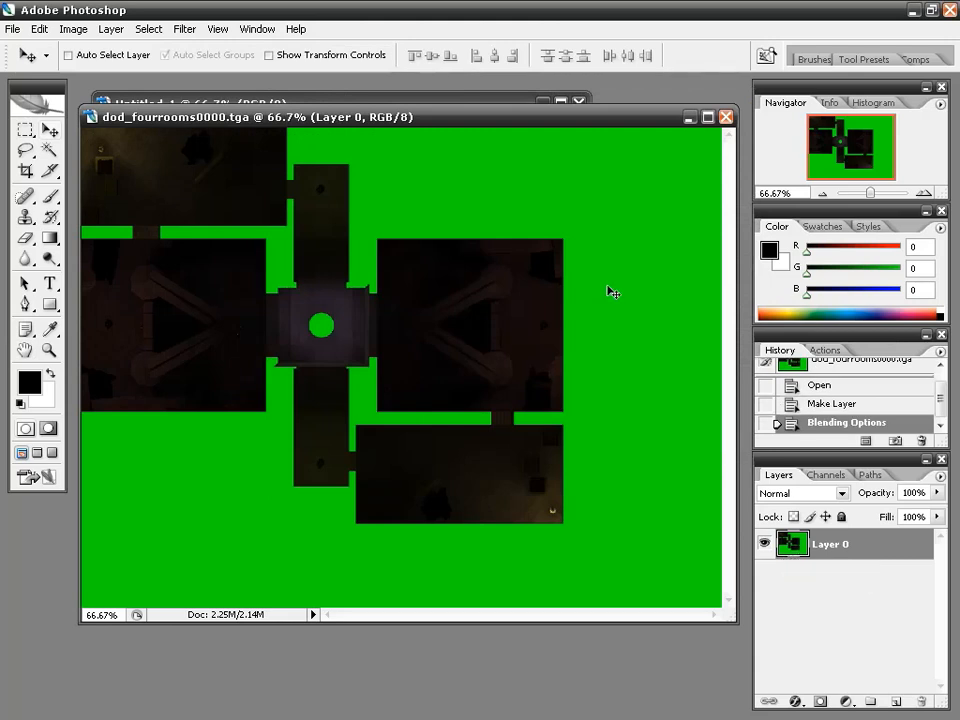
Copy the screenshot layer into the new 768 pixel document and align it so the map spans the canvas width
{"action": "left_click_drag", "start_coordinate": [521, 120], "coordinate": [510, 227]}
{"action": "left_click_drag", "start_coordinate": [835, 544], "coordinate": [438, 182]}
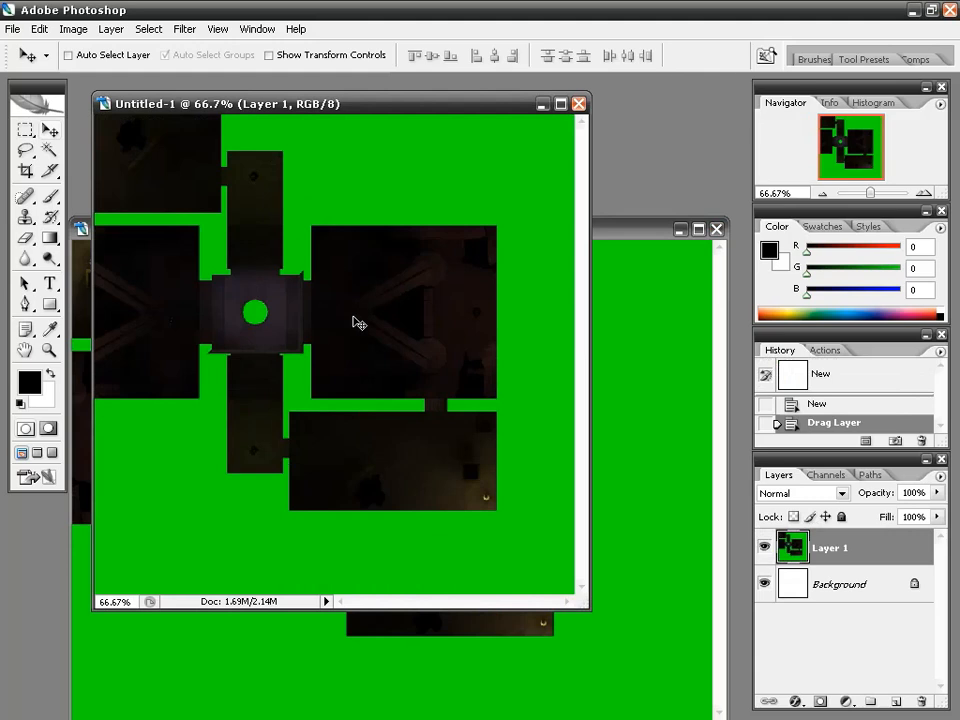
{"action": "left_click_drag", "start_coordinate": [341, 326], "coordinate": [422, 361]}
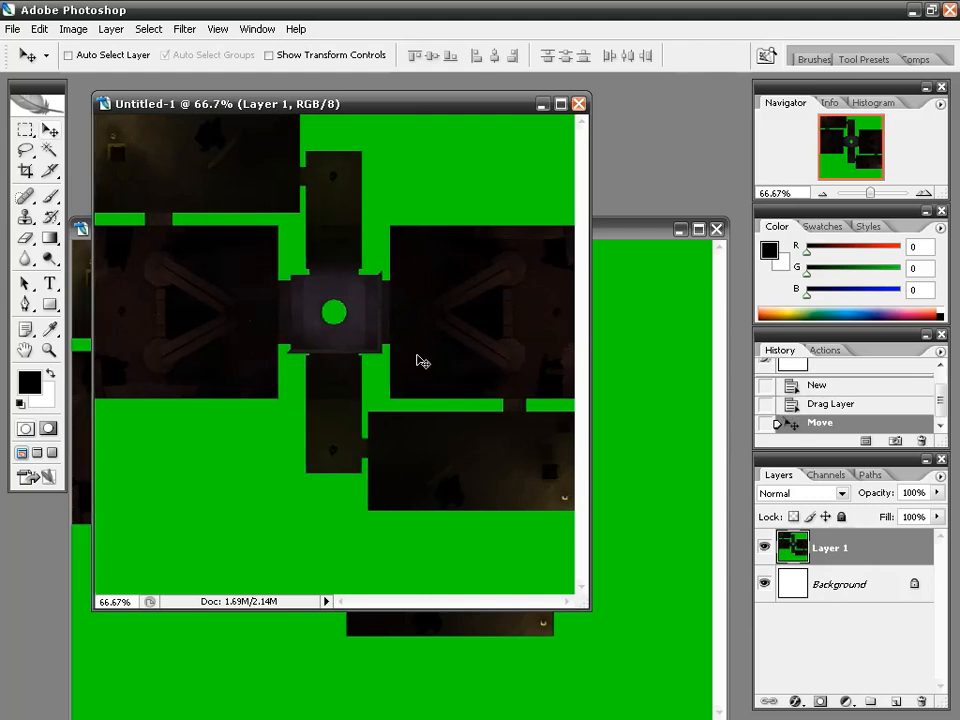
{"action": "key", "text": "Right"}
{"action": "key", "text": "Right"}
{"action": "key", "text": "Left"}
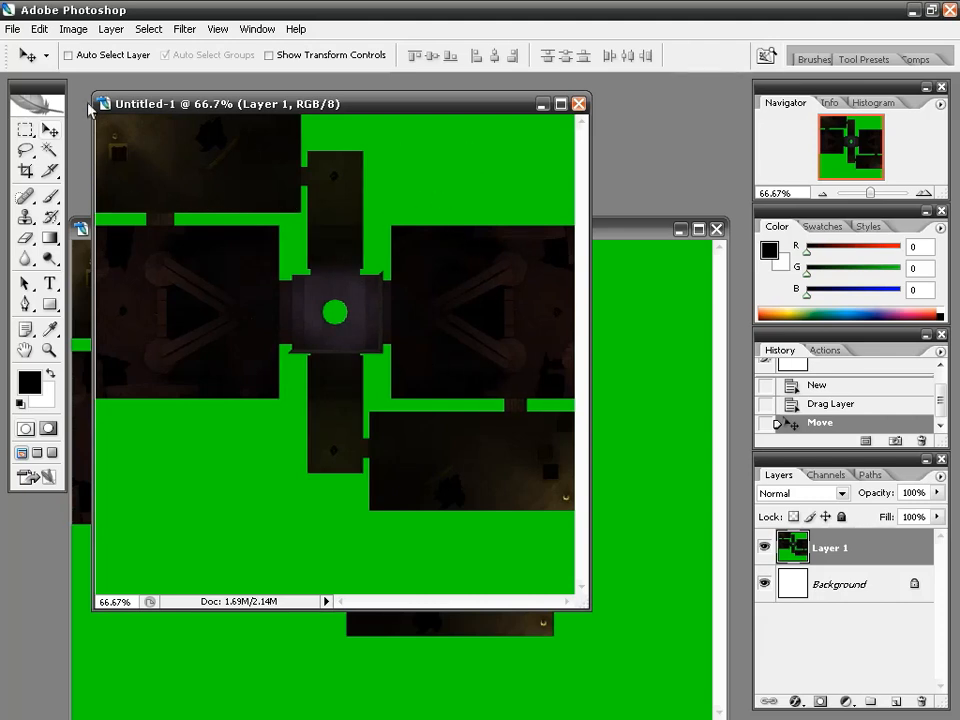
{"action": "key", "text": "Left"}
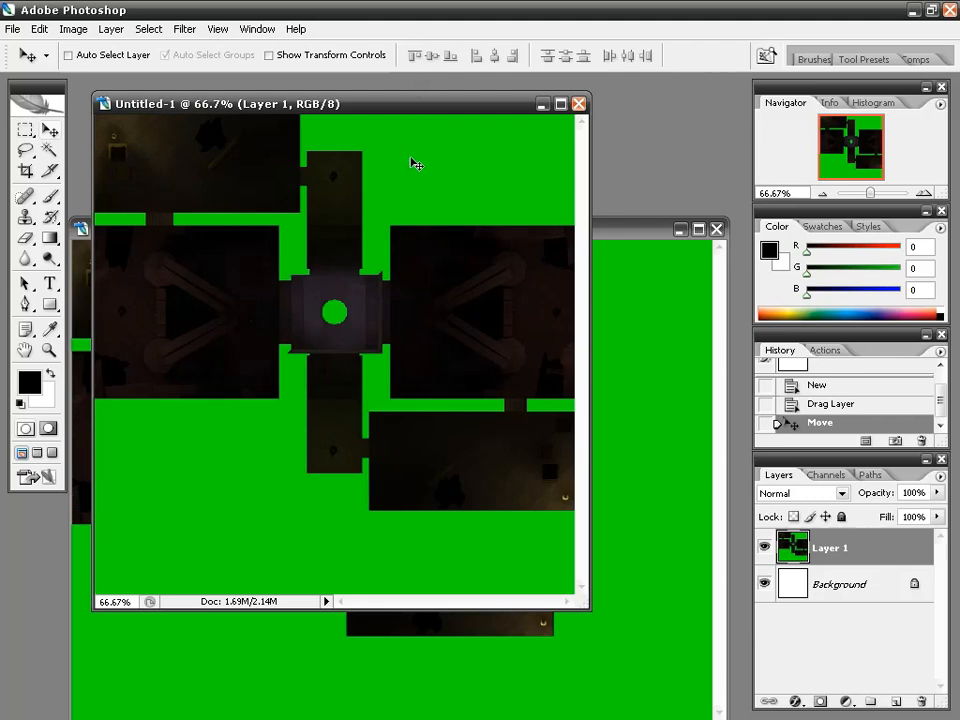
Resize the map image to 512 by 512 pixels with proportions constrained
{"action": "left_click", "coordinate": [73, 31]}
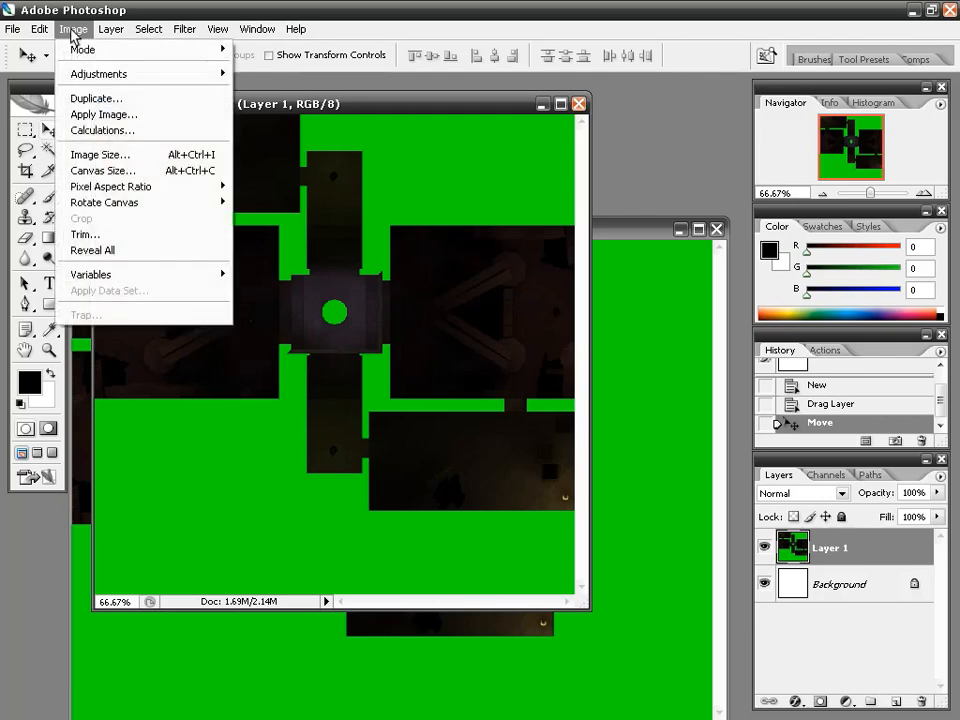
{"action": "left_click", "coordinate": [102, 155]}
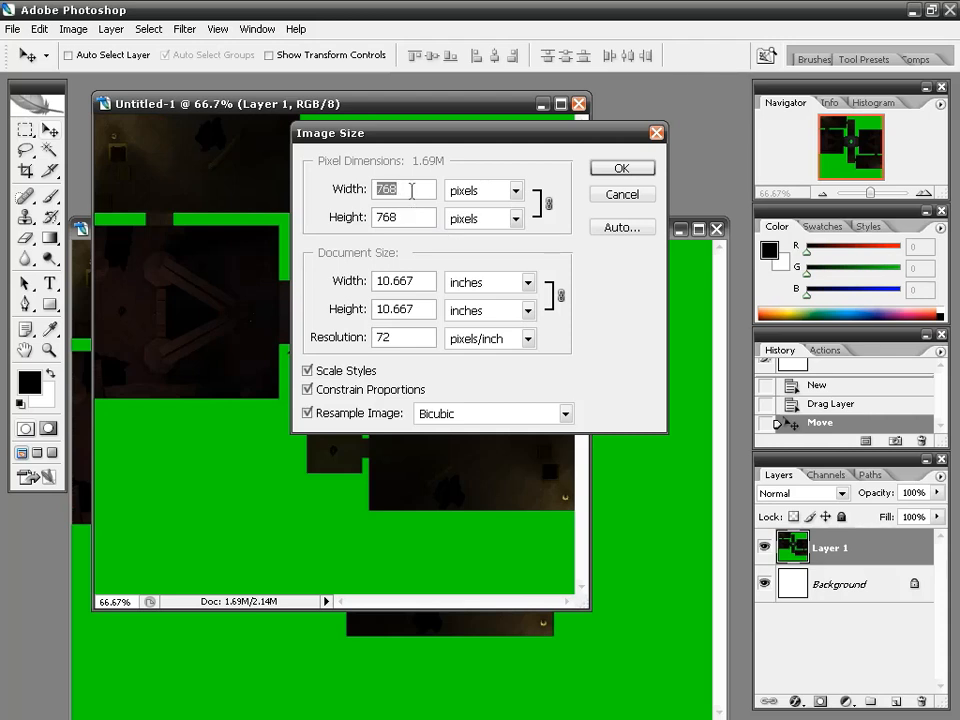
{"action": "type", "text": "512"}
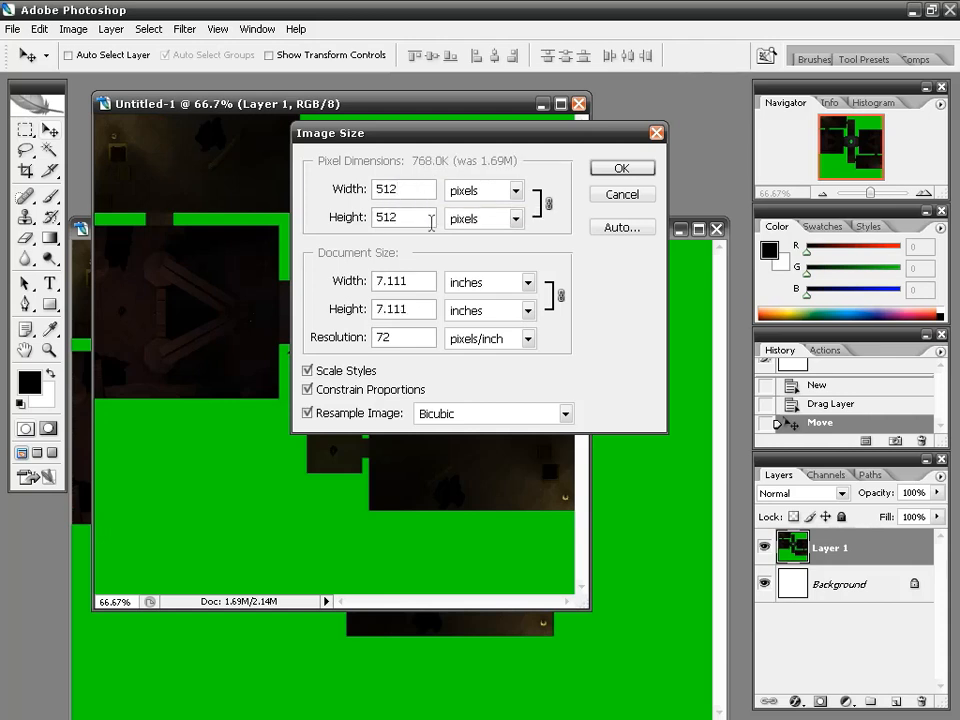
{"action": "left_click", "coordinate": [603, 168]}
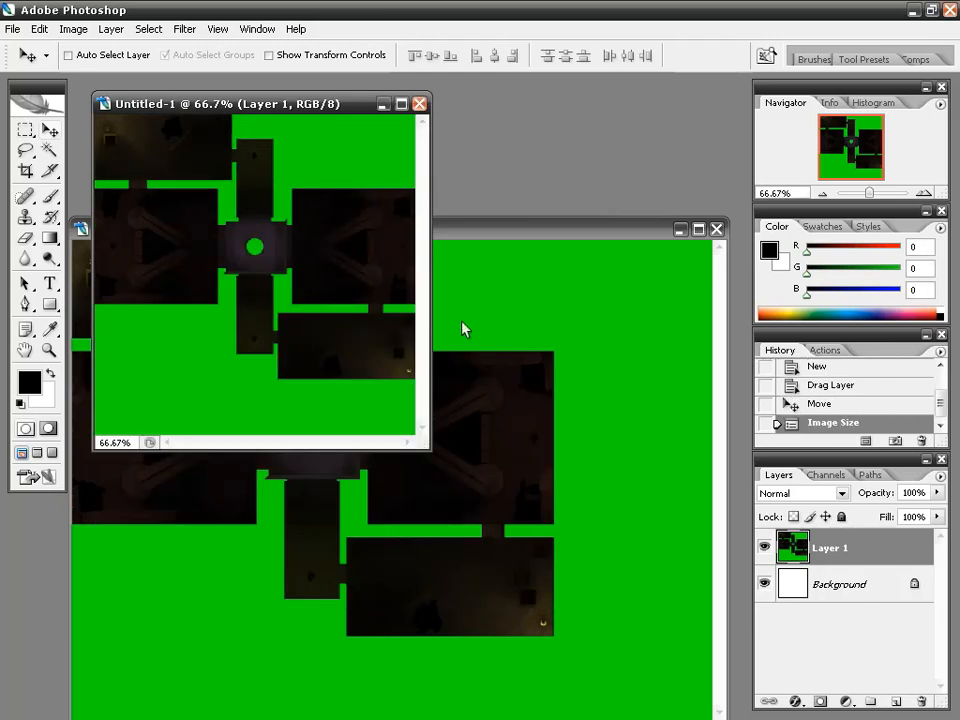
Close the original screenshot document and enlarge the map document's window beyond its canvas
{"action": "left_click", "coordinate": [716, 229]}
{"action": "left_click", "coordinate": [488, 300]}
{"action": "mouse_move", "coordinate": [330, 110]}
{"action": "left_mouse_down"}
{"action": "mouse_move", "coordinate": [334, 138]}
{"action": "mouse_move", "coordinate": [330, 85]}
{"action": "left_mouse_up"}
{"action": "left_click_drag", "start_coordinate": [430, 452], "coordinate": [575, 562]}
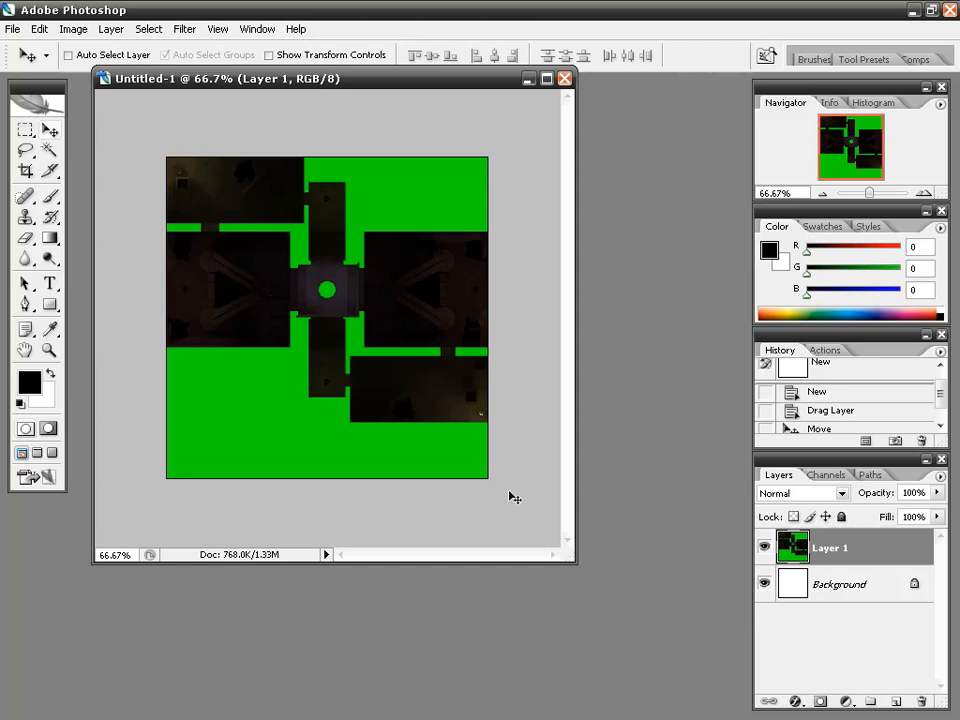
Delete the white Background layer and select only the rooms by inverting a Magic Wand selection of the green area
{"action": "left_click_drag", "start_coordinate": [836, 590], "coordinate": [921, 702]}
{"action": "left_click", "coordinate": [48, 149]}
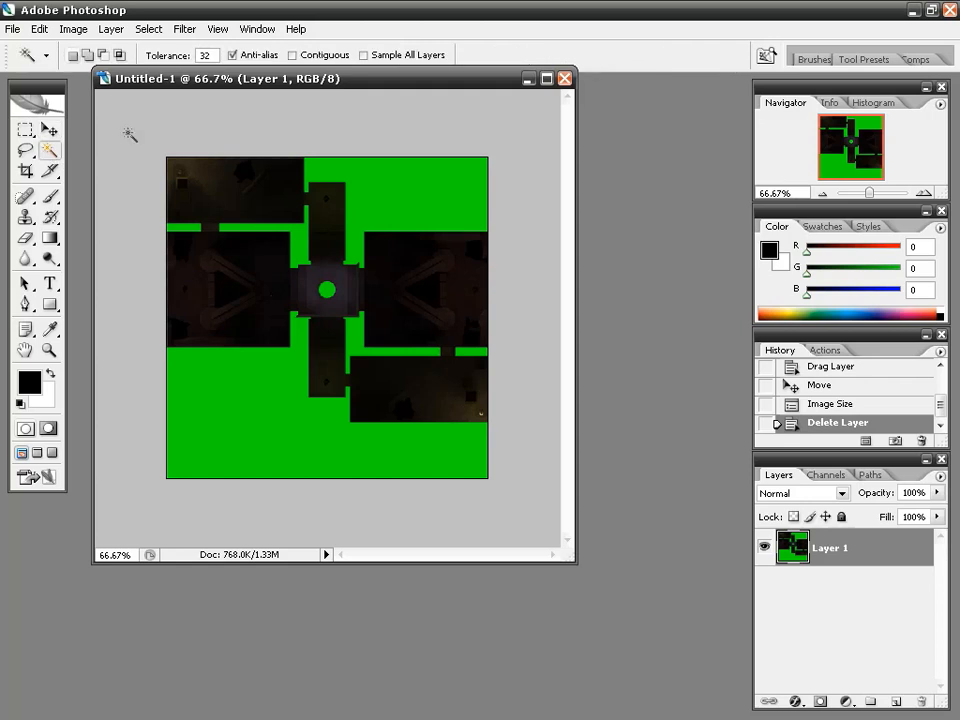
{"action": "left_click", "coordinate": [392, 193]}
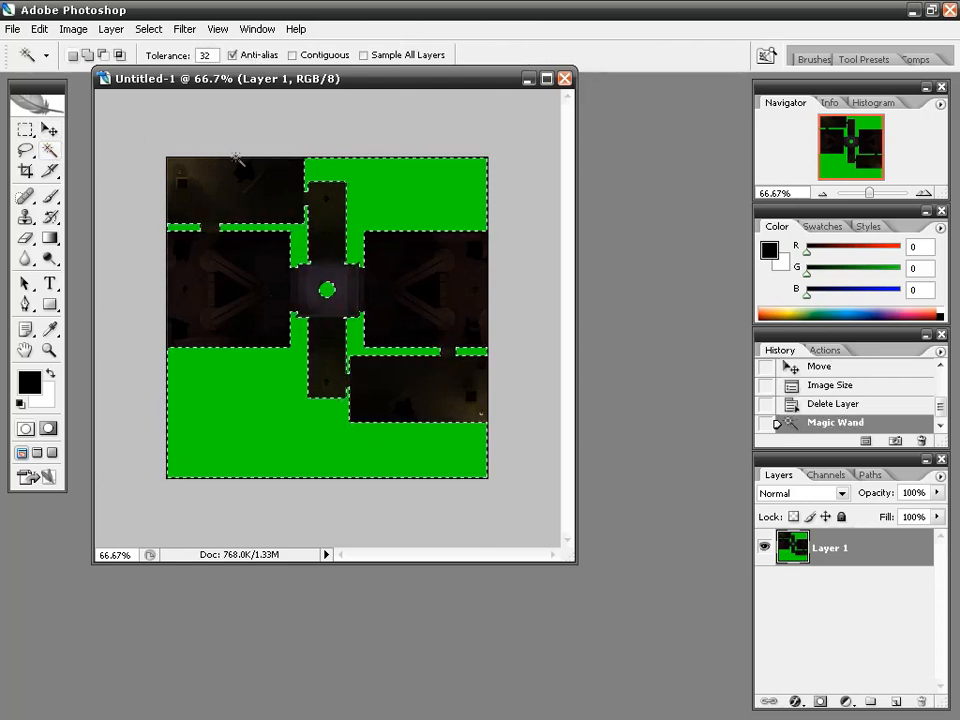
{"action": "left_click", "coordinate": [148, 29]}
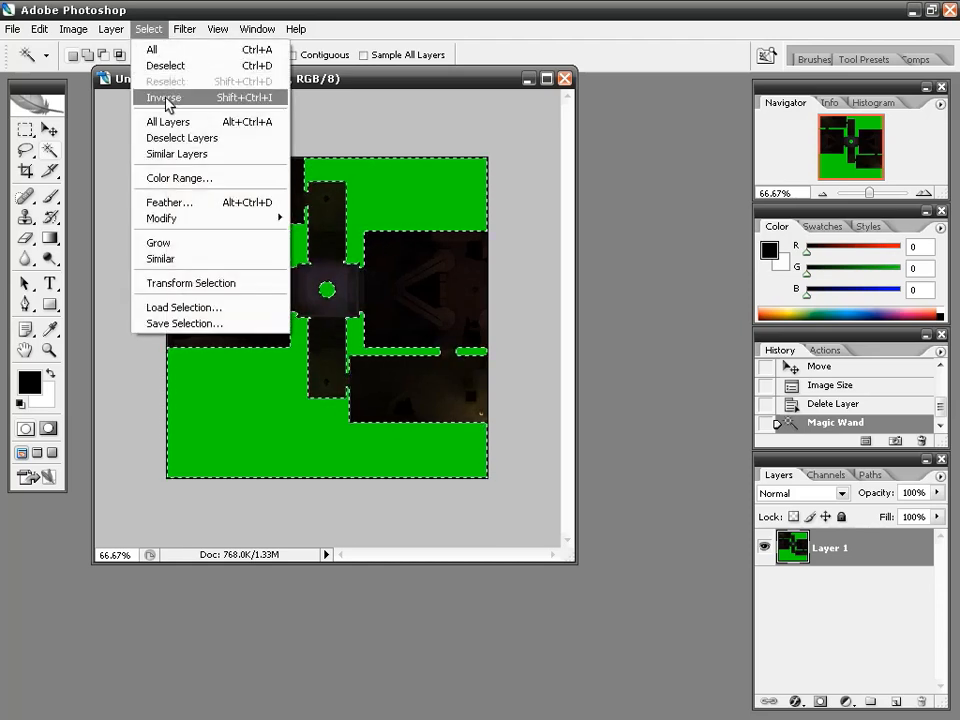
{"action": "left_click", "coordinate": [148, 99]}
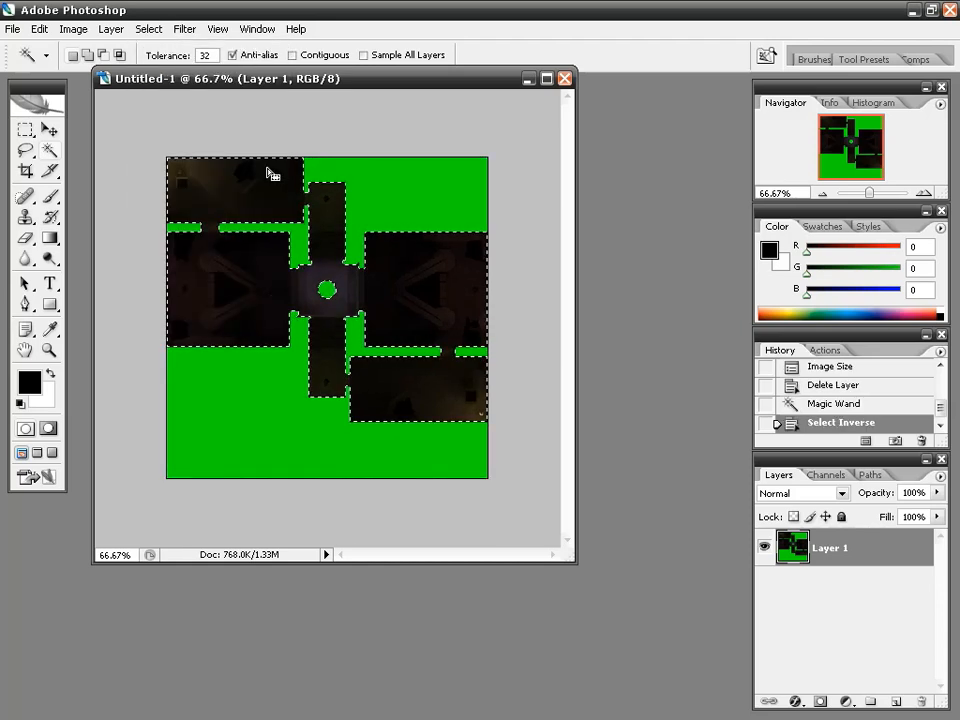
Add a new channel named Alpha with colour indicating masked areas, keeping the room selection active
{"action": "left_click", "coordinate": [826, 474]}
{"action": "left_click", "coordinate": [940, 475]}
{"action": "left_click", "coordinate": [835, 516]}
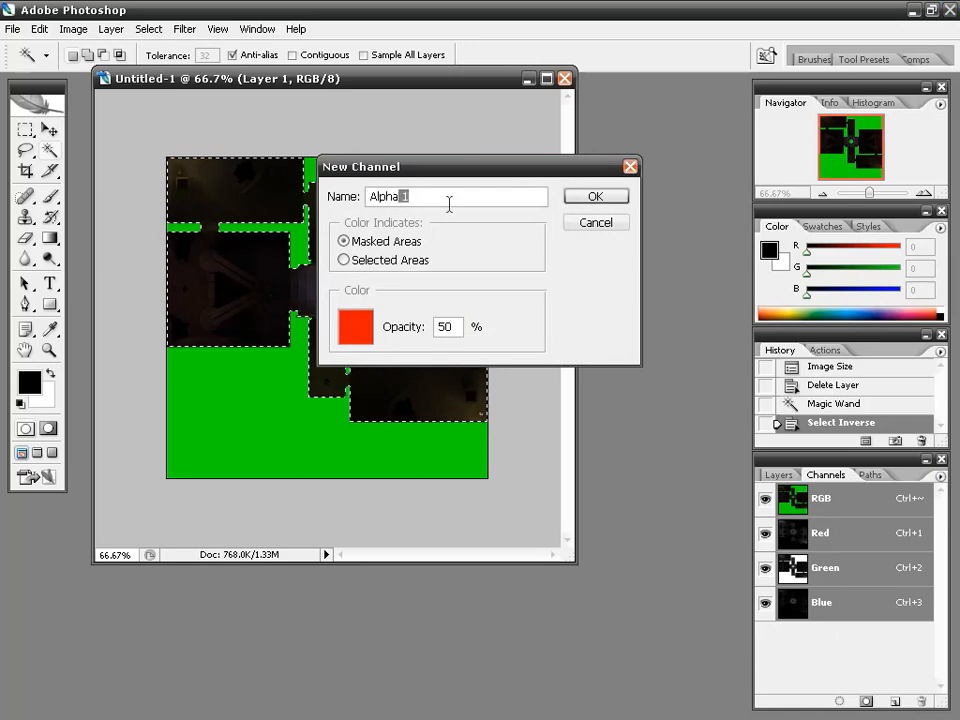
{"action": "left_click", "coordinate": [591, 196]}
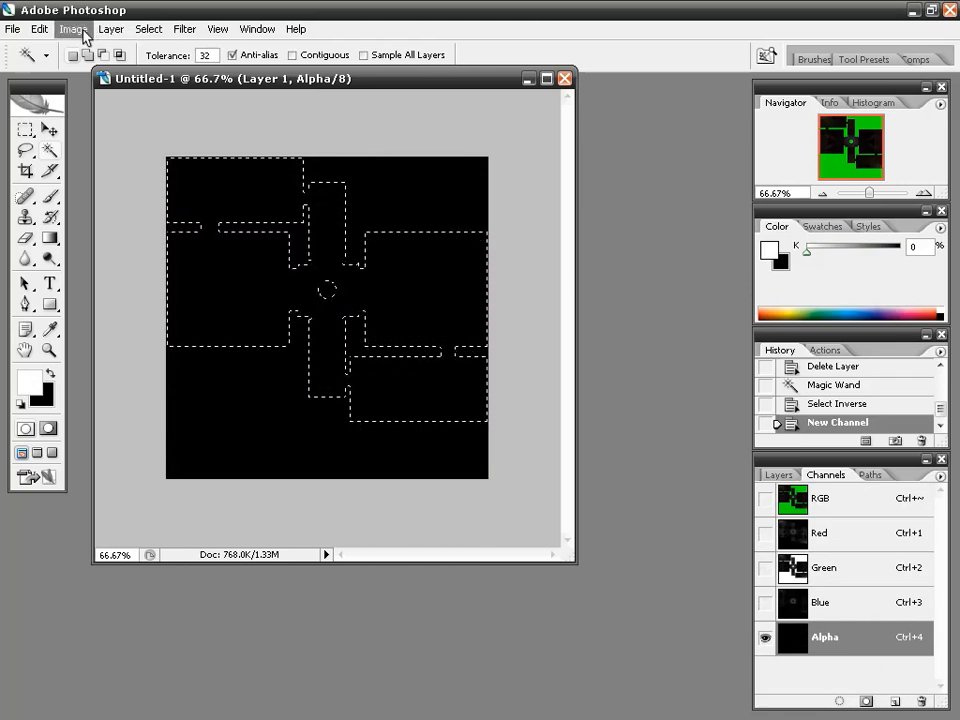
Fill the selected room areas of the Alpha channel with white in Normal mode at 100% opacity
{"action": "left_click", "coordinate": [39, 29]}
{"action": "left_click", "coordinate": [55, 270]}
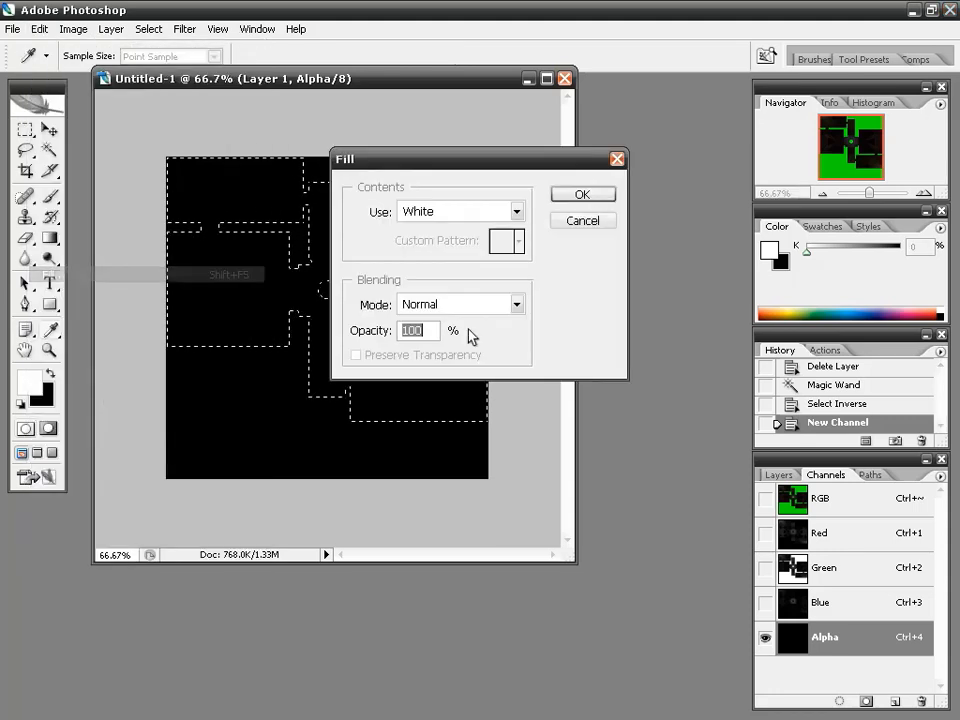
{"action": "left_click", "coordinate": [585, 198]}
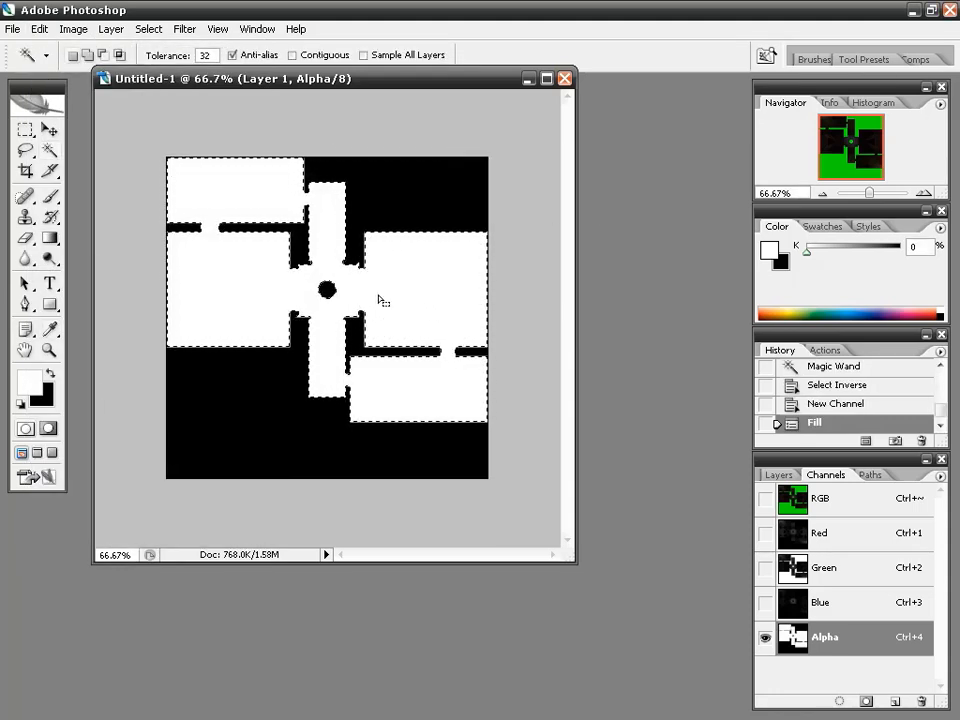
Show the RGB channels with Alpha hidden, clear the selection, and make the RGB composite of Layer 1 active
{"action": "left_click", "coordinate": [765, 498]}
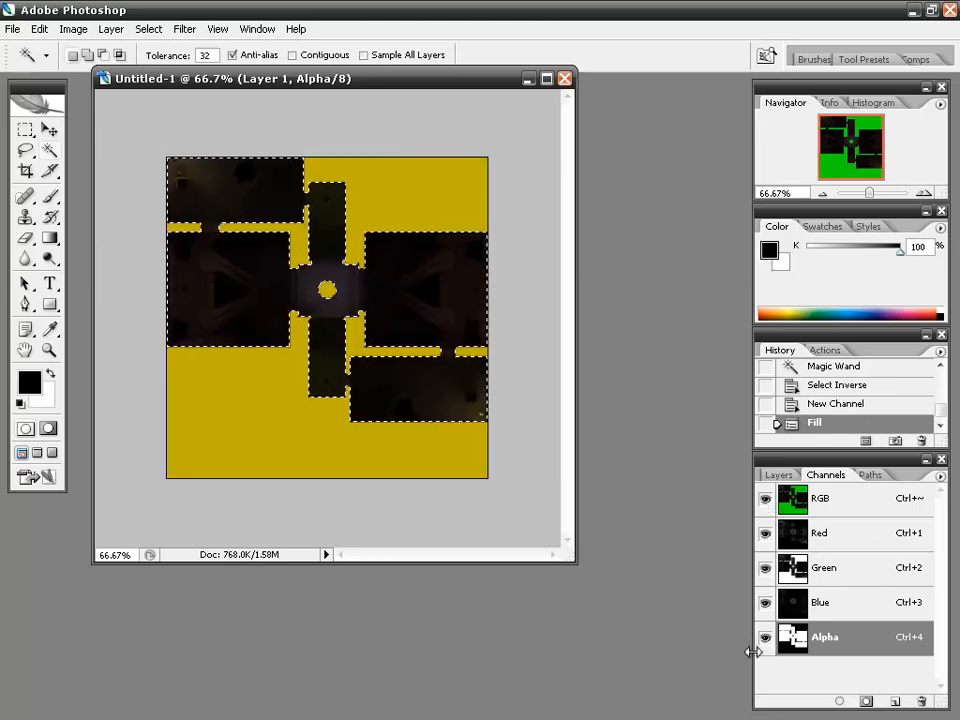
{"action": "left_click", "coordinate": [765, 637]}
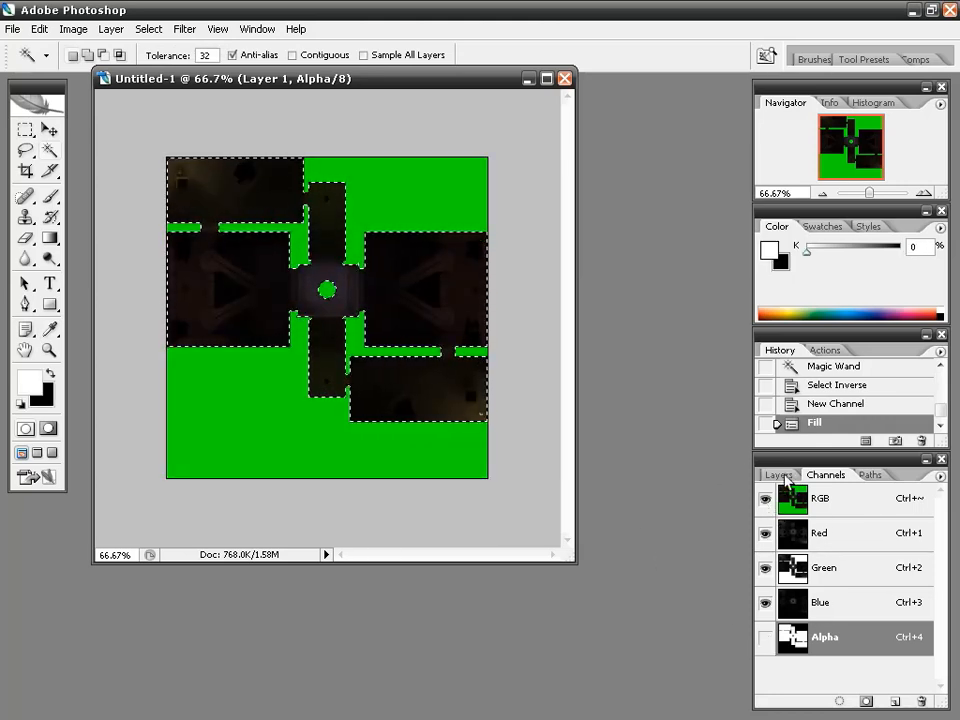
{"action": "key", "text": "F7"}
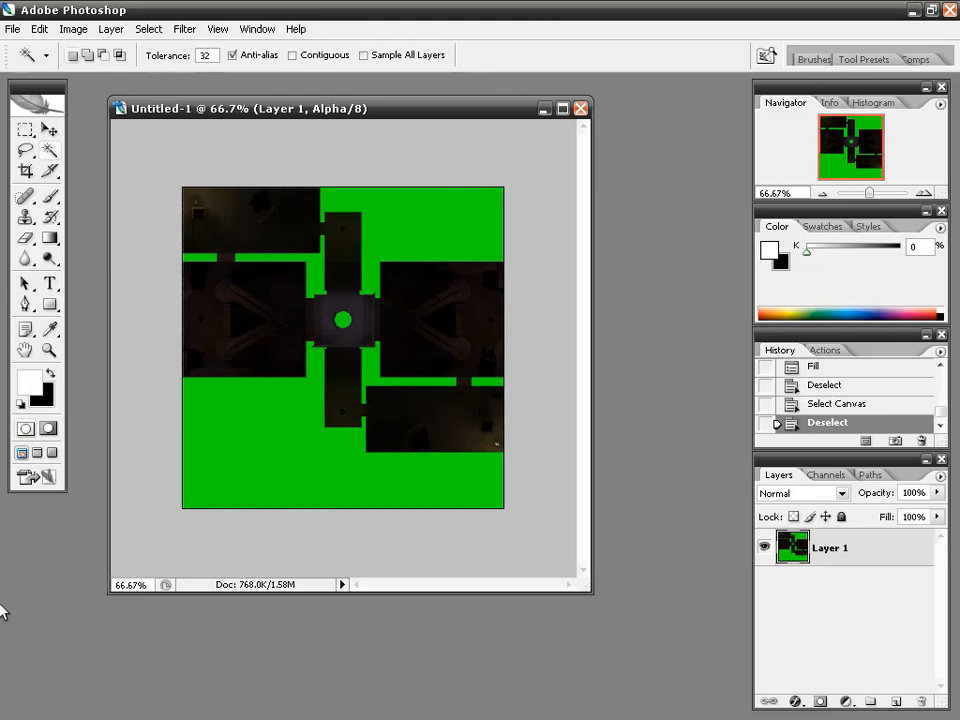
{"action": "key", "text": "ctrl+grave"}
Brighten Layer 1 with Levels, setting the RGB input levels to 0, 1.12 and 91
{"action": "left_click", "coordinate": [73, 29]}
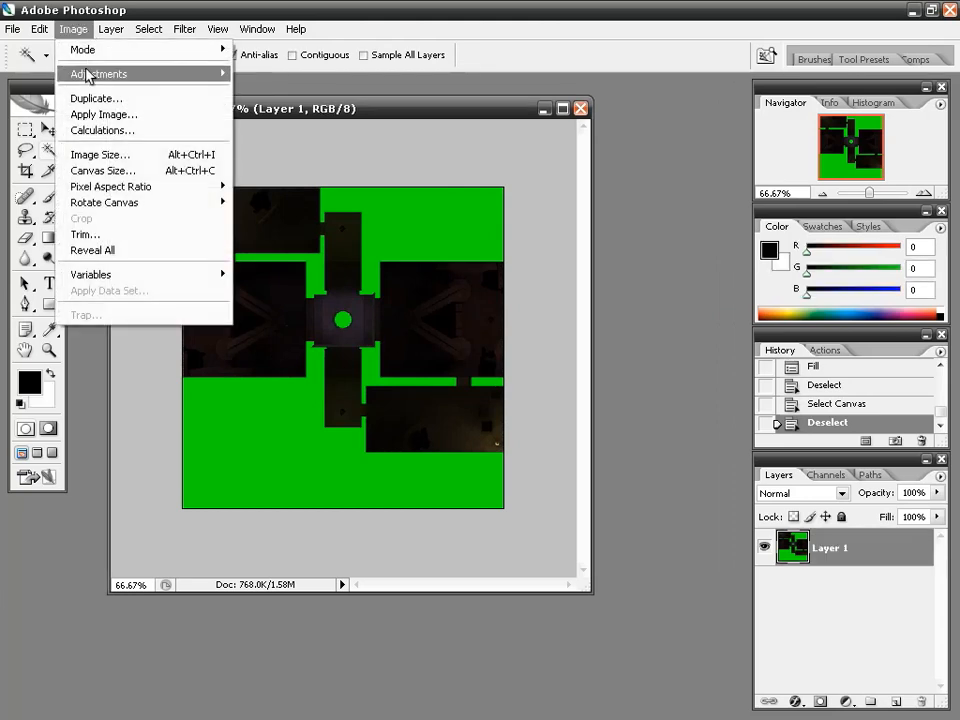
{"action": "mouse_move", "coordinate": [140, 74]}
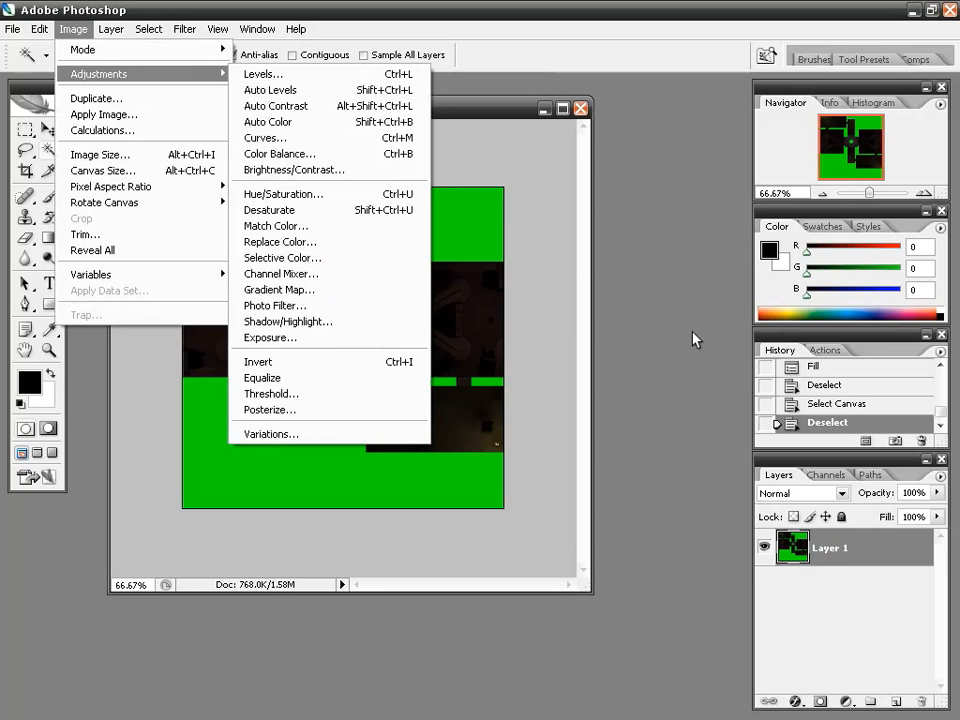
{"action": "left_click", "coordinate": [292, 76]}
{"action": "left_click_drag", "start_coordinate": [455, 526], "coordinate": [577, 401]}
{"action": "left_click_drag", "start_coordinate": [564, 577], "coordinate": [407, 574]}
{"action": "left_click_drag", "start_coordinate": [452, 394], "coordinate": [454, 434]}
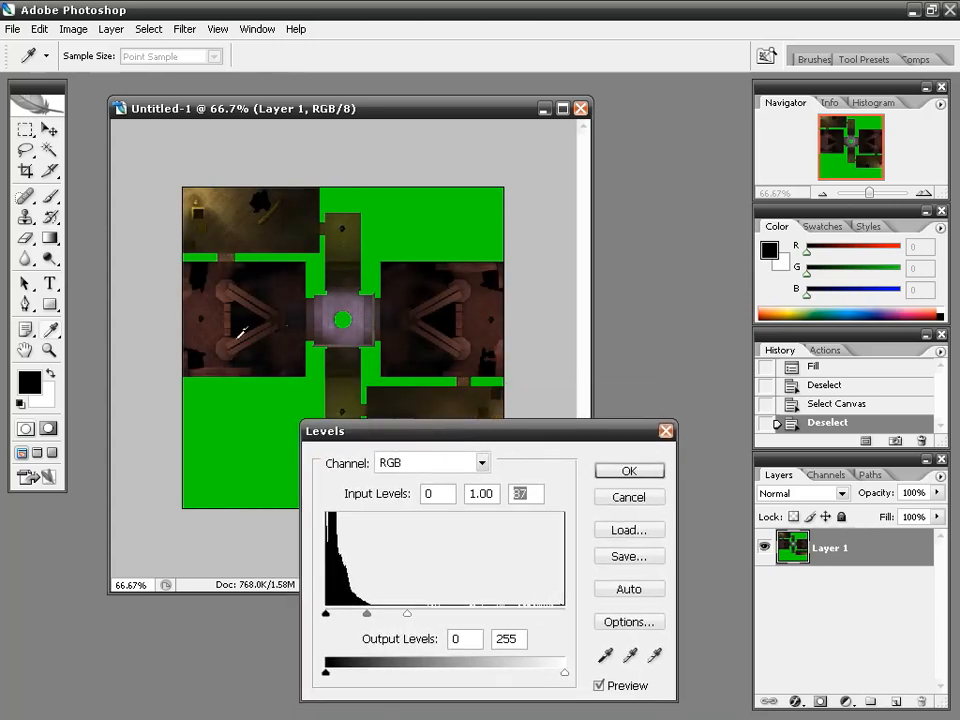
{"action": "left_click_drag", "start_coordinate": [407, 612], "coordinate": [360, 617]}
{"action": "left_click_drag", "start_coordinate": [437, 435], "coordinate": [398, 448]}
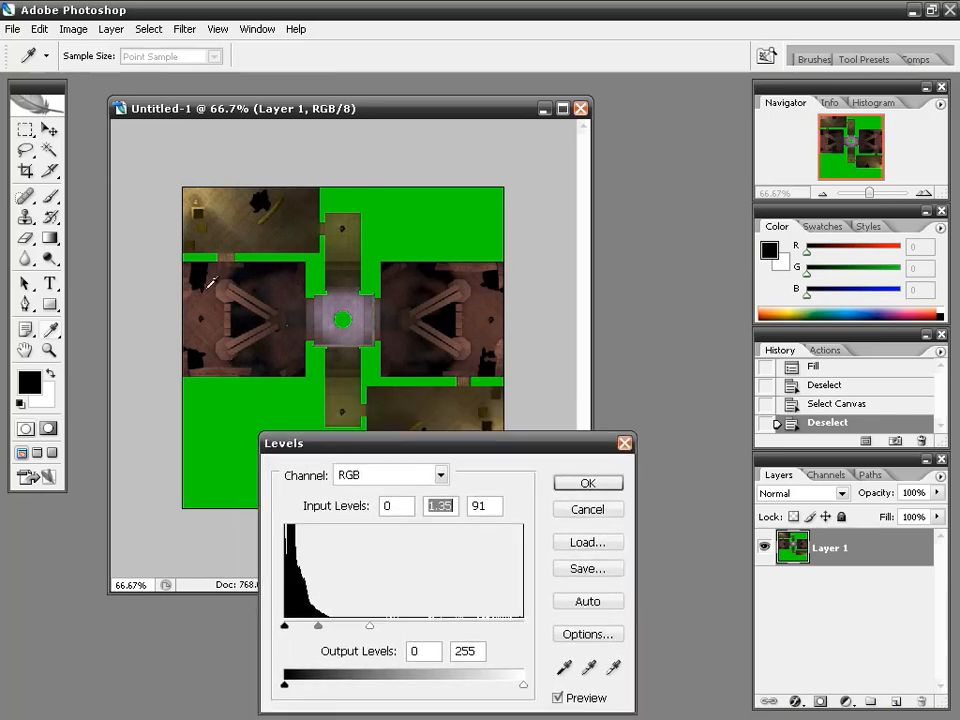
{"action": "left_click_drag", "start_coordinate": [319, 627], "coordinate": [324, 628]}
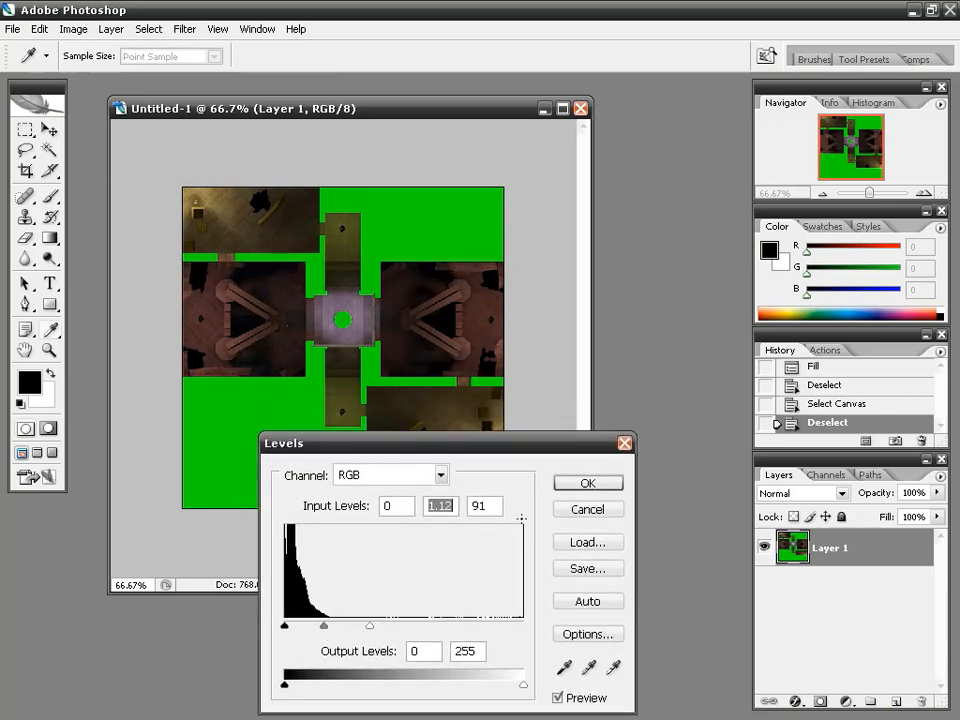
{"action": "left_click", "coordinate": [606, 482]}
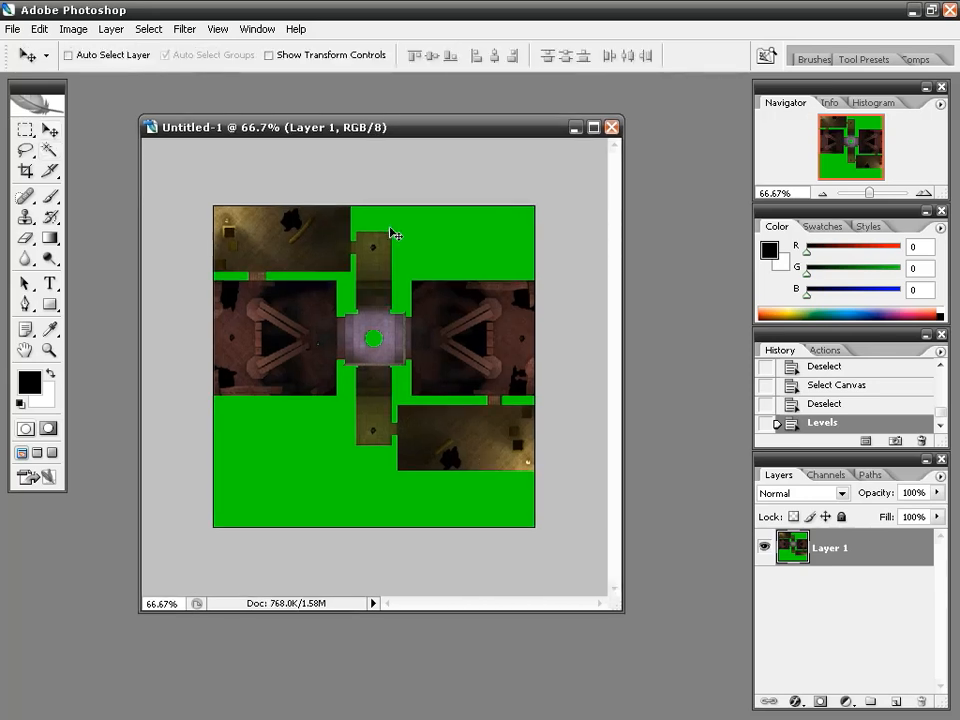
Check the image's pixel dimensions without changing them and review the list of channels
{"action": "left_click", "coordinate": [73, 28]}
{"action": "left_click", "coordinate": [94, 152]}
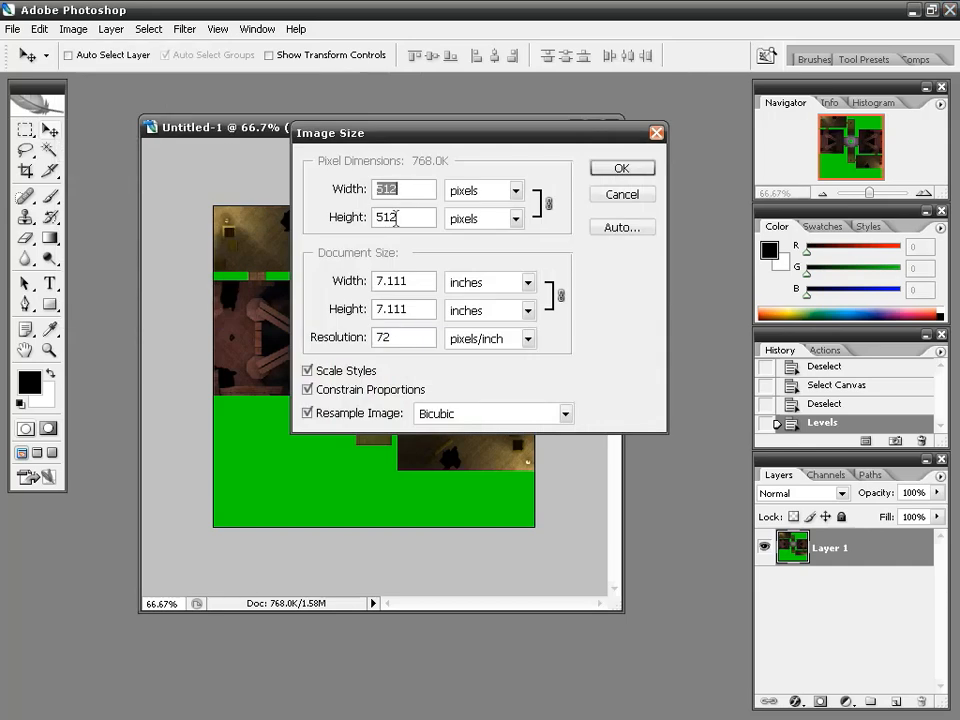
{"action": "left_click", "coordinate": [620, 196]}
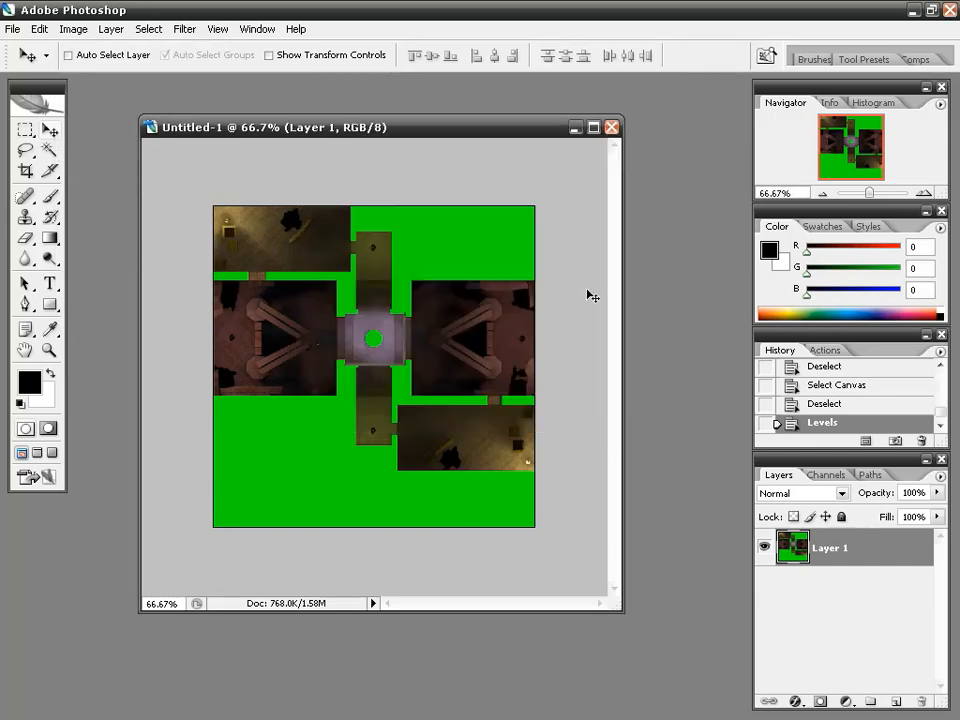
{"action": "left_click", "coordinate": [825, 474]}
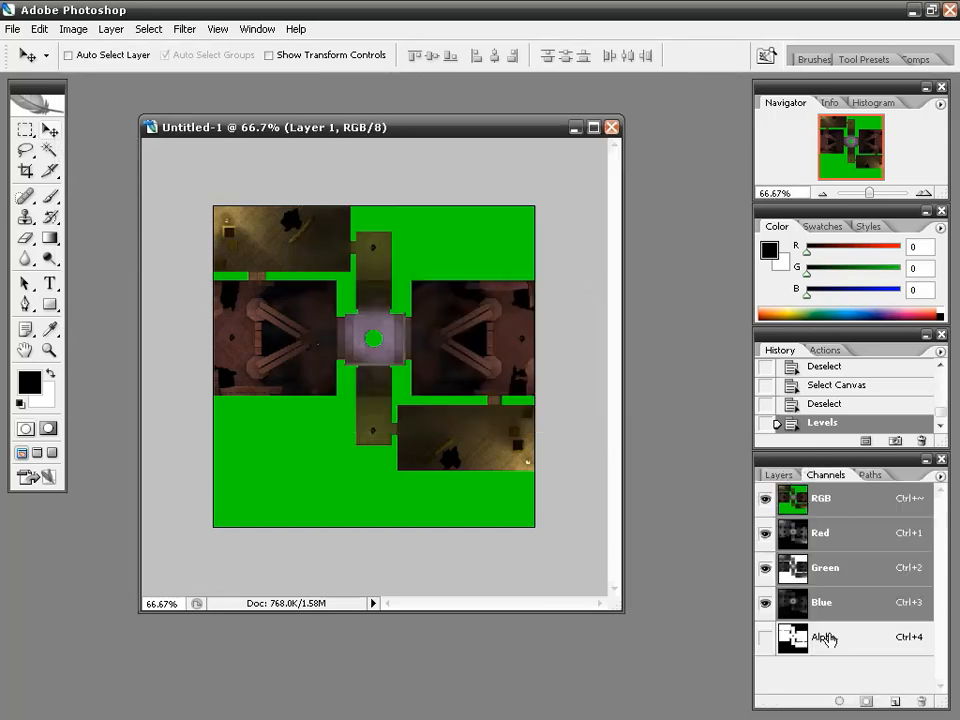
Start saving a copy in Targa format and create and open a new folder named overviews inside dod\materialsrc
{"action": "left_click", "coordinate": [13, 28]}
{"action": "left_click", "coordinate": [60, 229]}
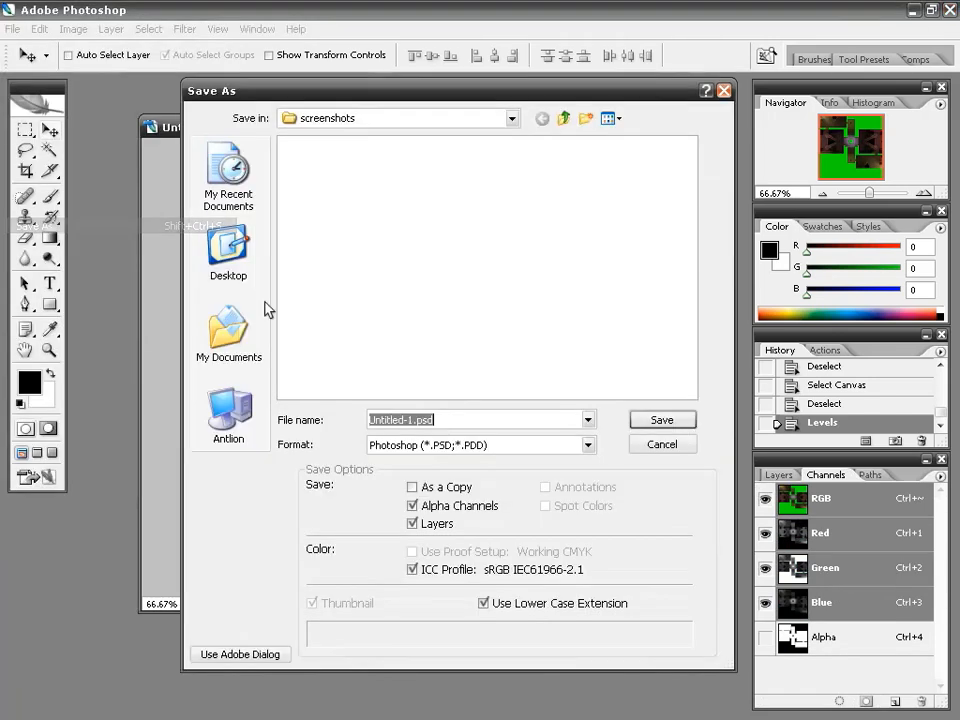
{"action": "left_click", "coordinate": [467, 447]}
{"action": "left_click", "coordinate": [425, 651]}
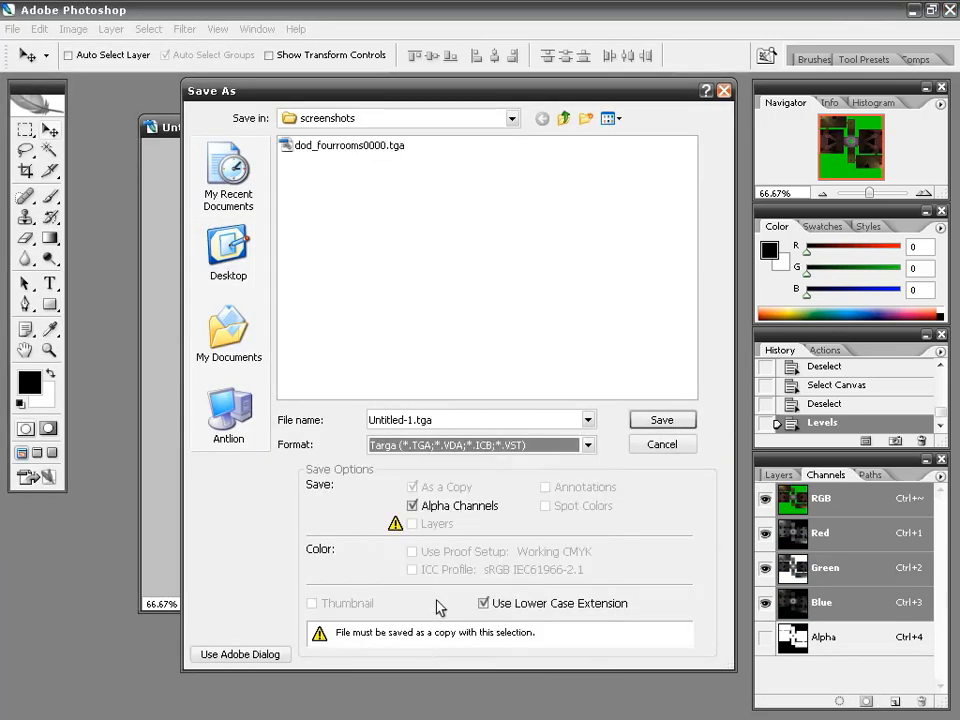
{"action": "left_click", "coordinate": [565, 119]}
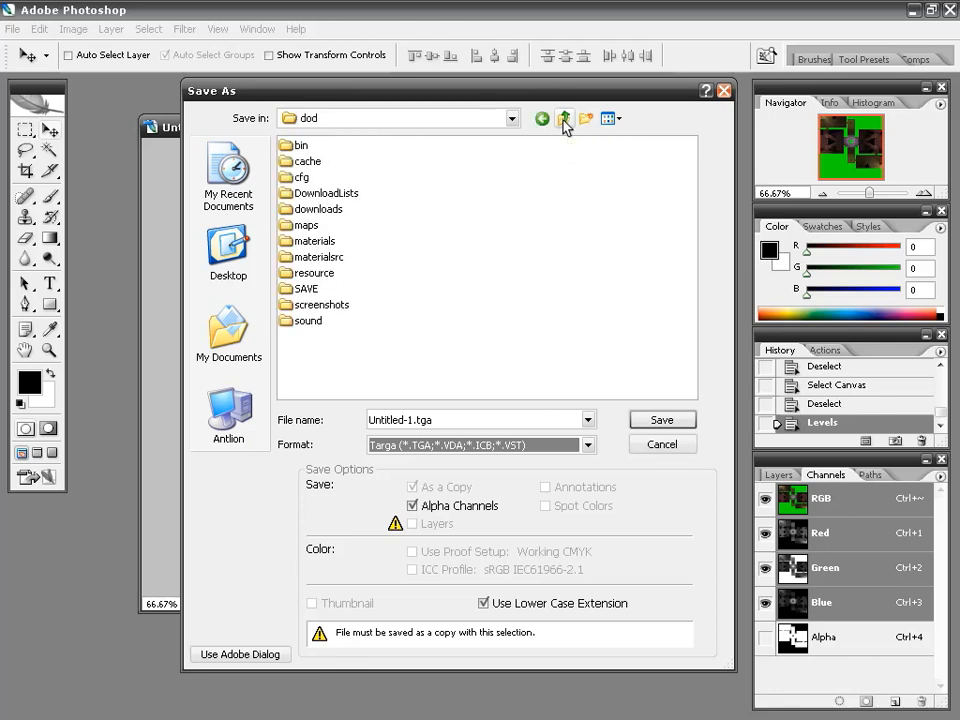
{"action": "double_click", "coordinate": [333, 259]}
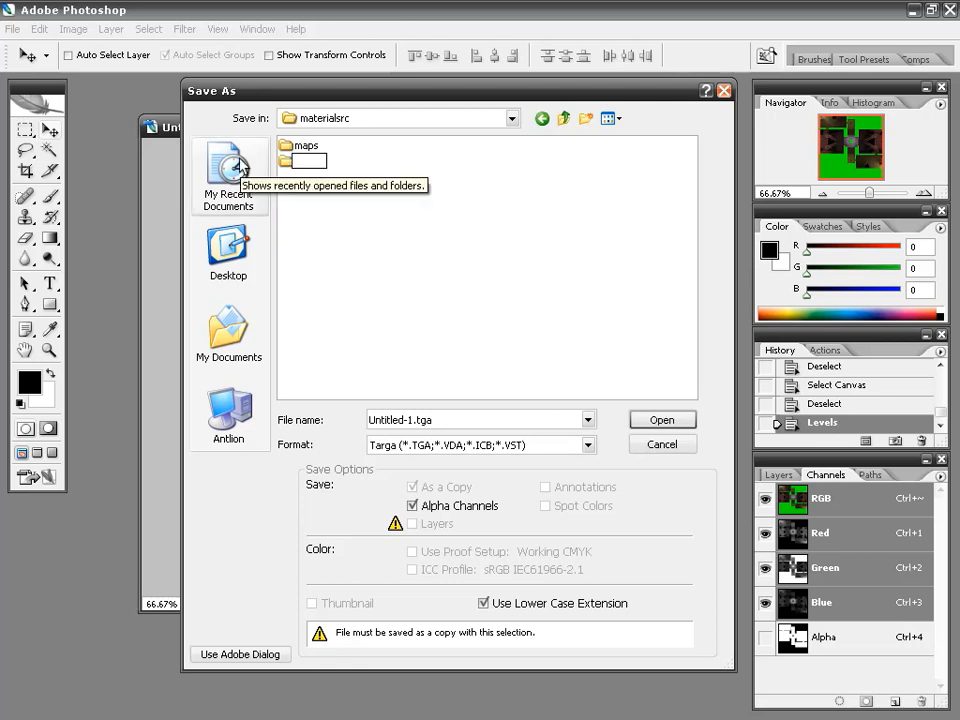
{"action": "type", "text": "overviews"}
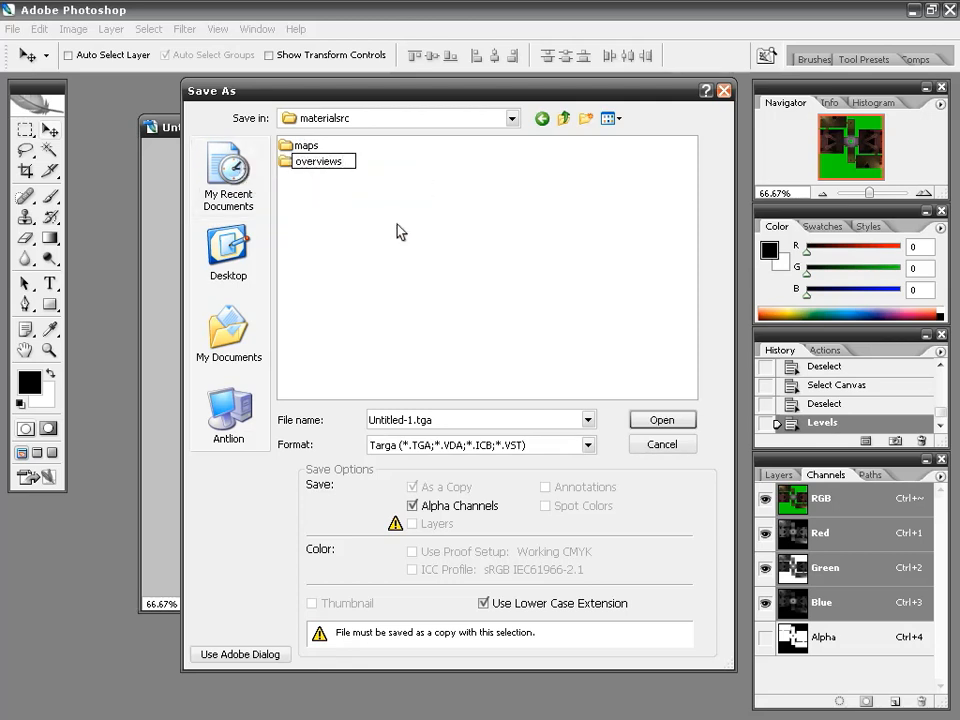
{"action": "left_click", "coordinate": [467, 240]}
{"action": "double_click", "coordinate": [314, 163]}
Name the Targa file dod_fourRooms and save it with its alpha channel at 32 bits/pixel without compression
{"action": "double_click", "coordinate": [393, 414]}
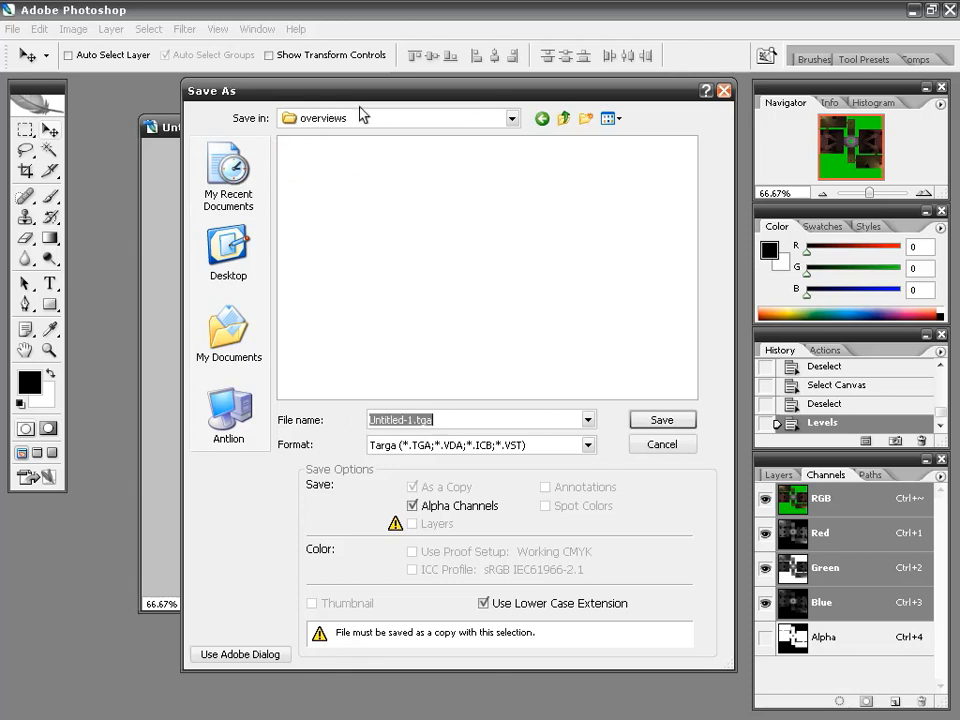
{"action": "type", "text": "dod_fro"}
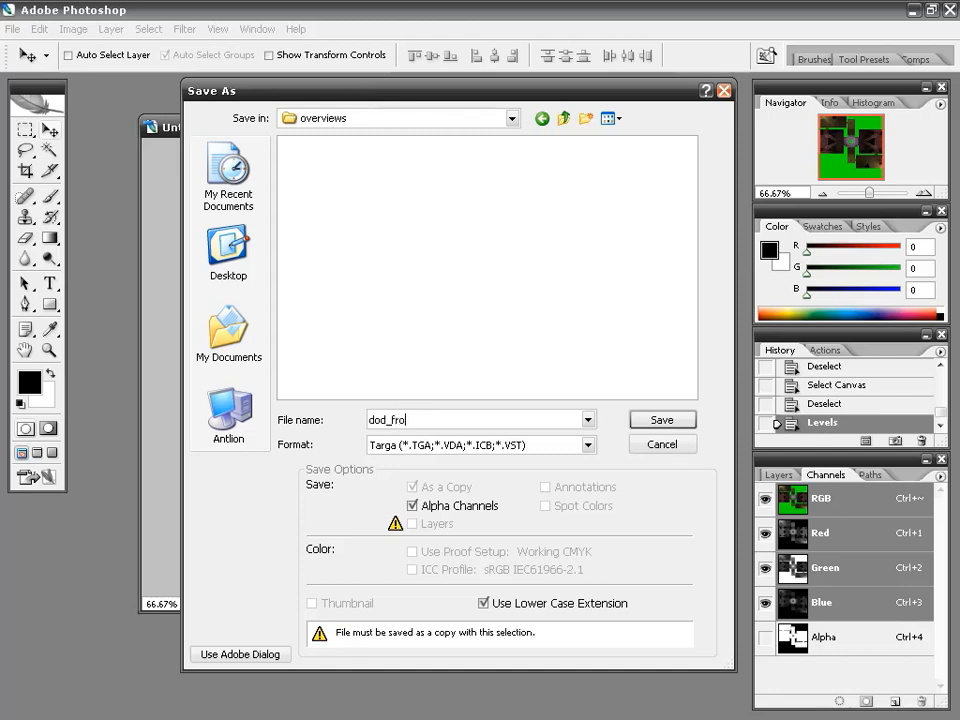
{"action": "key", "text": "BackSpace"}
{"action": "key", "text": "BackSpace"}
{"action": "type", "text": "ourRooms"}
{"action": "left_click", "coordinate": [662, 420]}
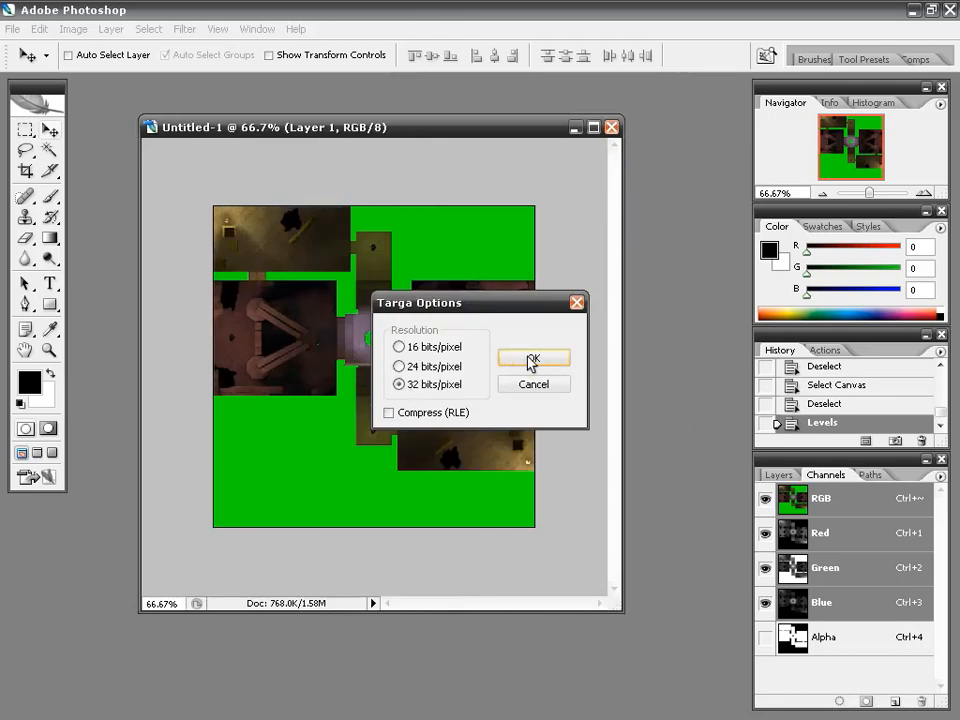
{"action": "left_click", "coordinate": [534, 362]}
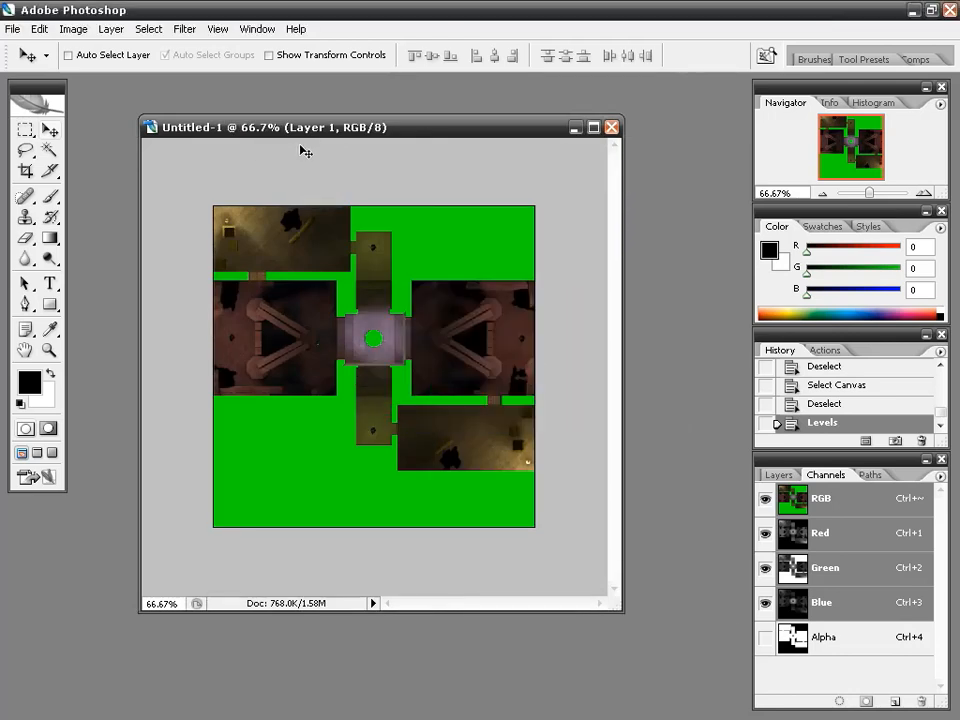
Close the Untitled-1 document without saving its changes and exit Photoshop
{"action": "left_click", "coordinate": [611, 127]}
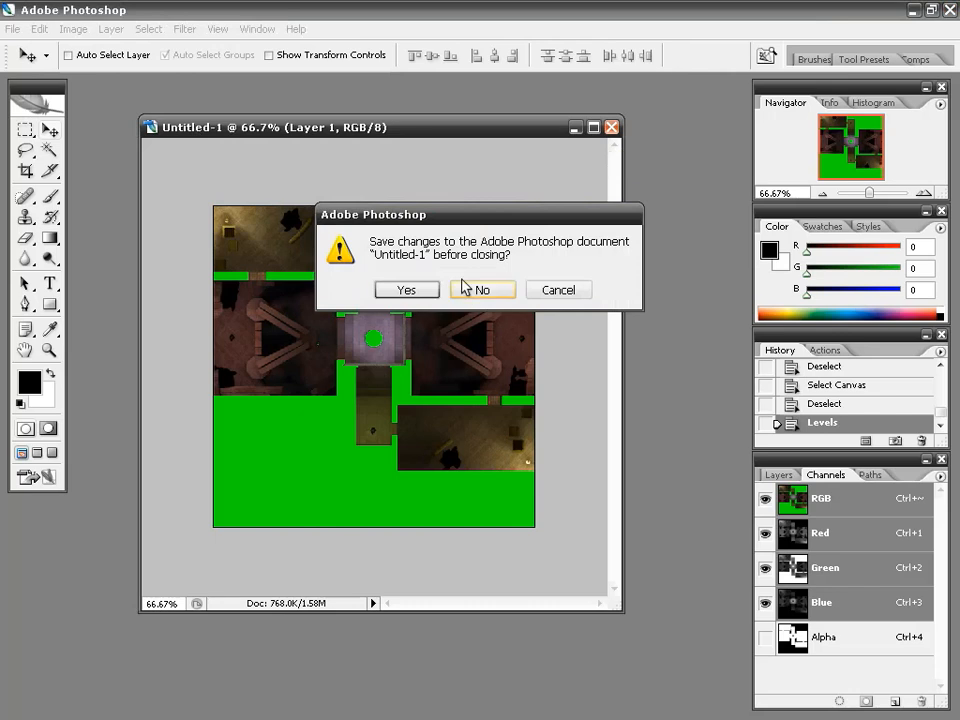
{"action": "left_click", "coordinate": [478, 290]}
{"action": "left_click", "coordinate": [949, 10]}
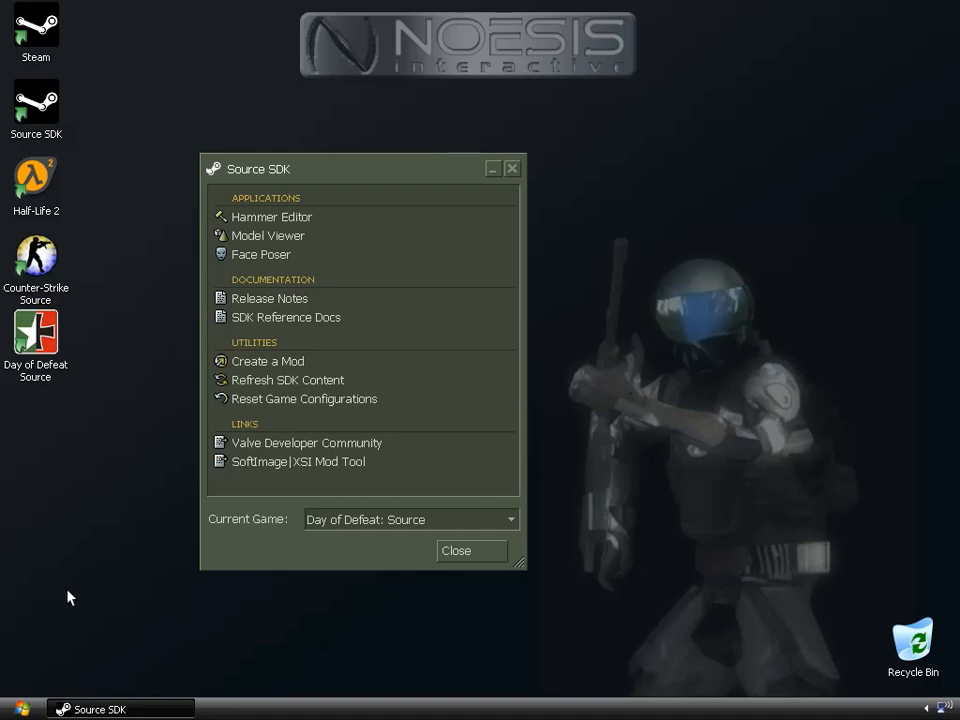
Open Windows Explorer and browse to C:\Program Files\Steam\steamapps\noesis07\sourcesdk\bin
{"action": "left_click", "coordinate": [22, 709]}
{"action": "left_click", "coordinate": [255, 364]}
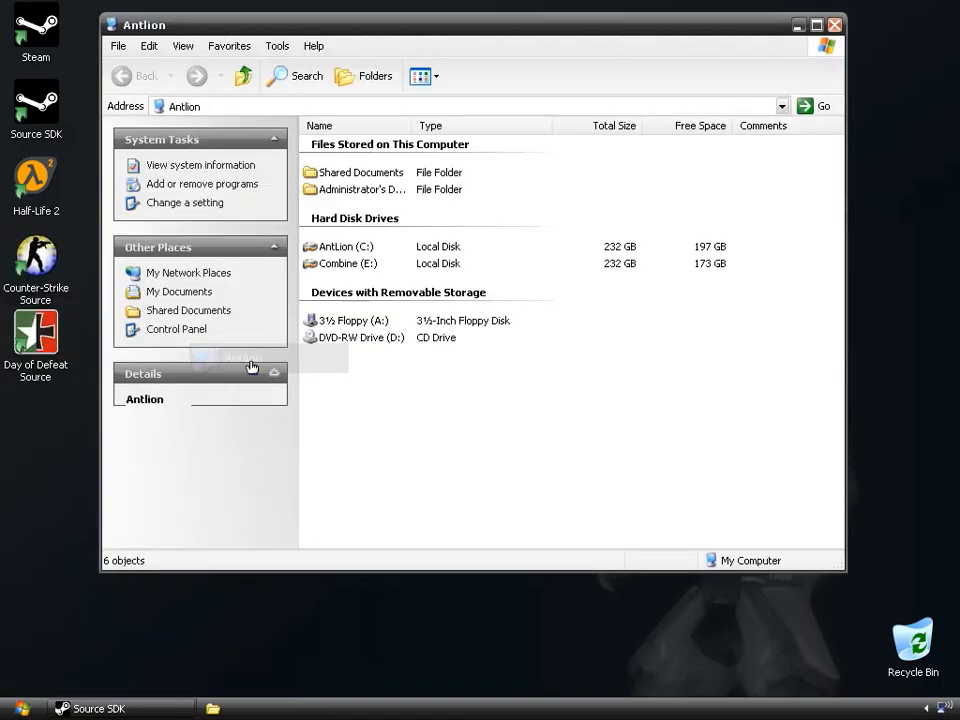
{"action": "double_click", "coordinate": [338, 246]}
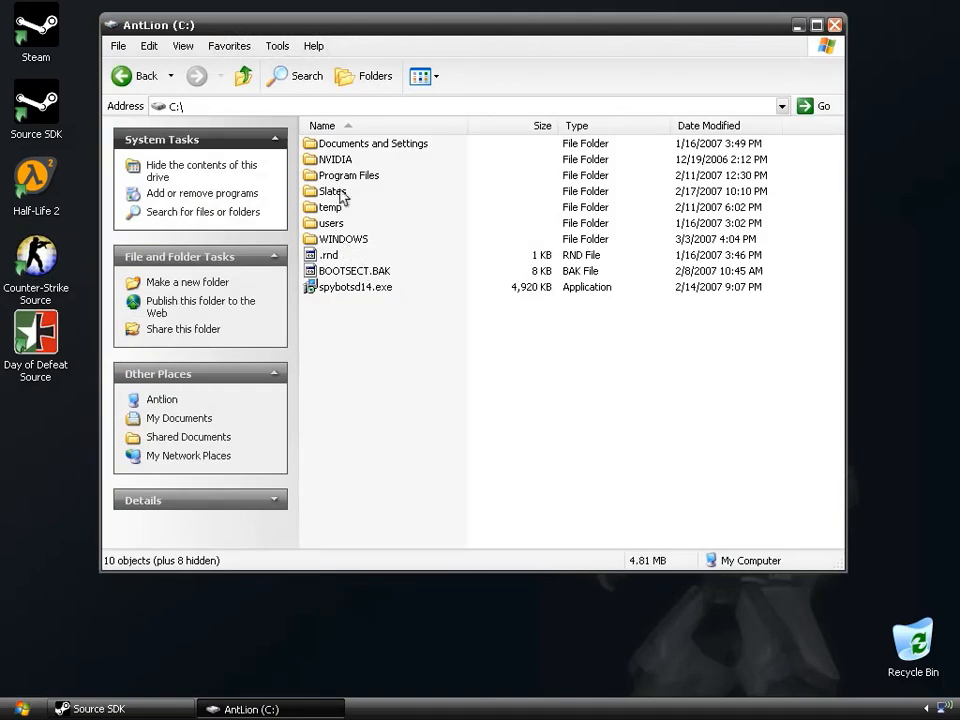
{"action": "double_click", "coordinate": [350, 176]}
{"action": "double_click", "coordinate": [328, 178]}
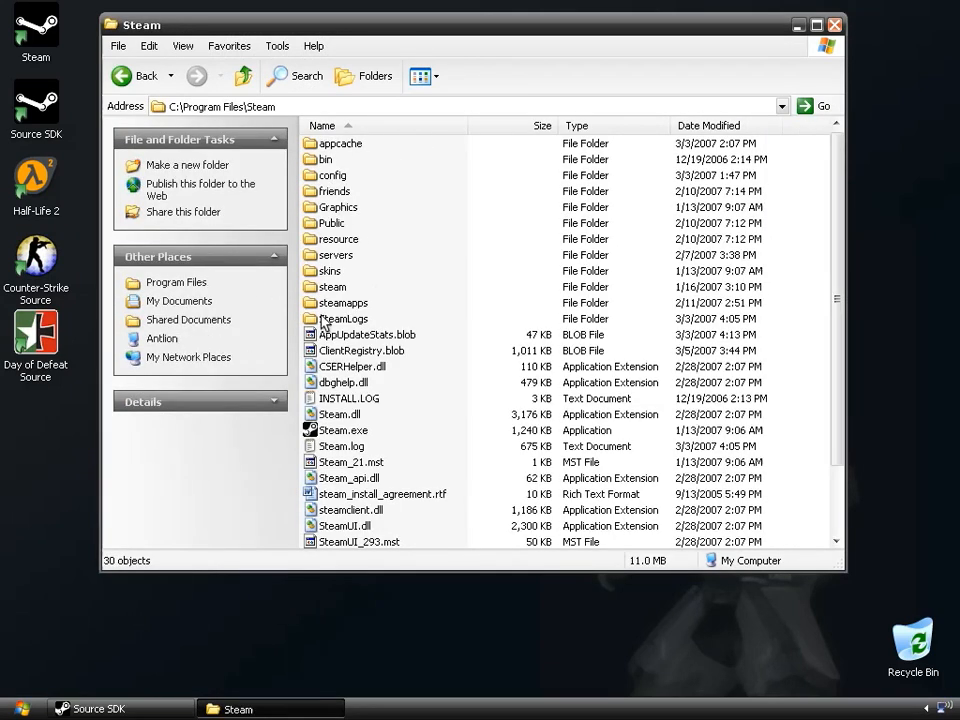
{"action": "double_click", "coordinate": [340, 302]}
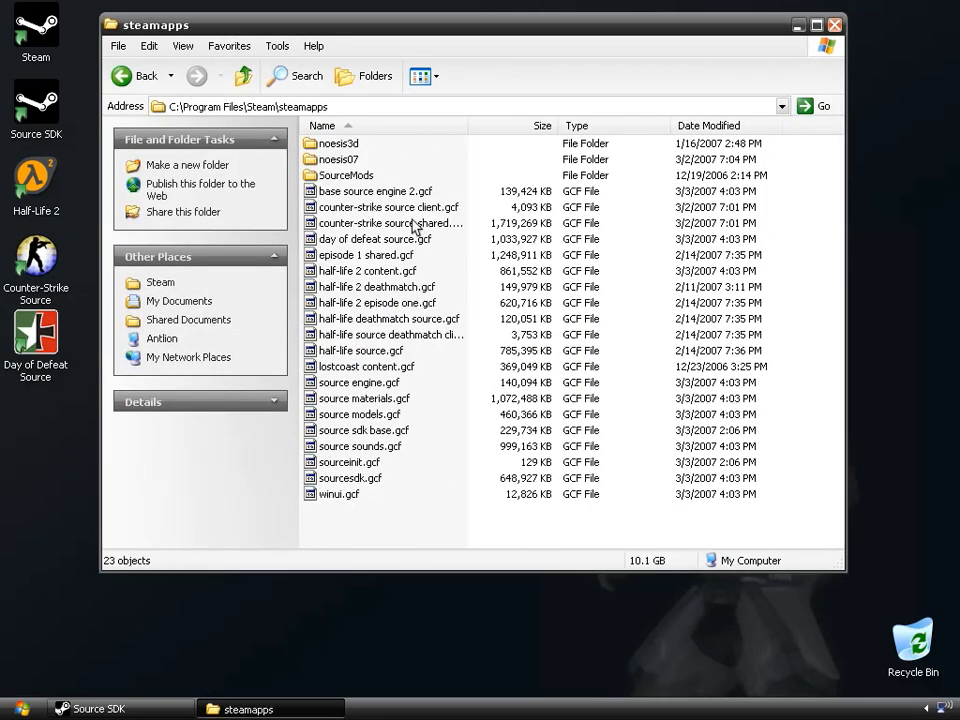
{"action": "double_click", "coordinate": [330, 159]}
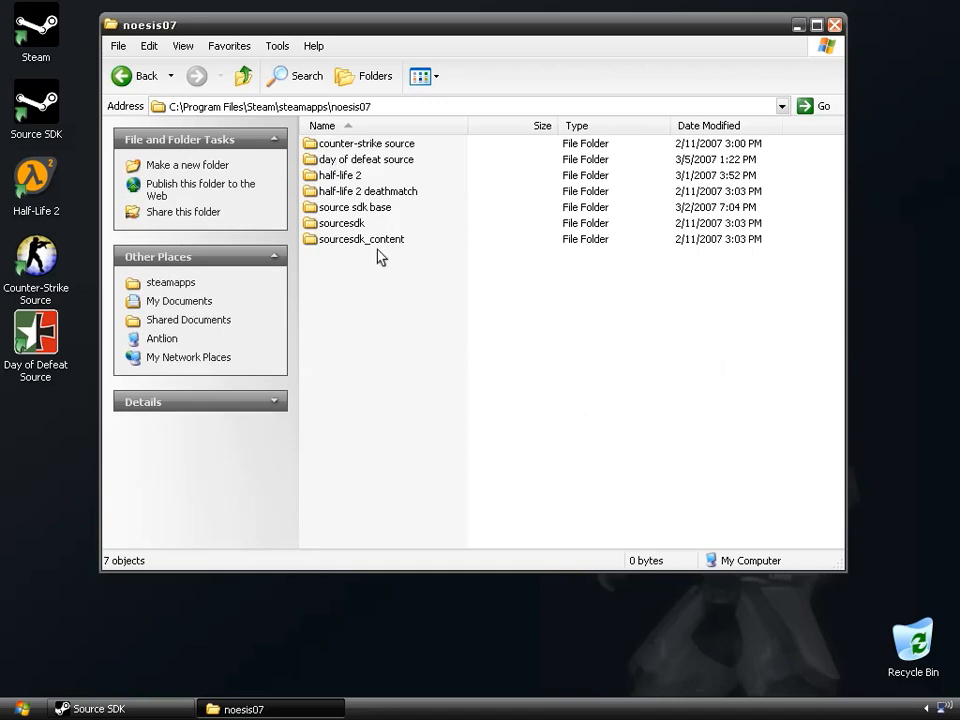
{"action": "double_click", "coordinate": [352, 230]}
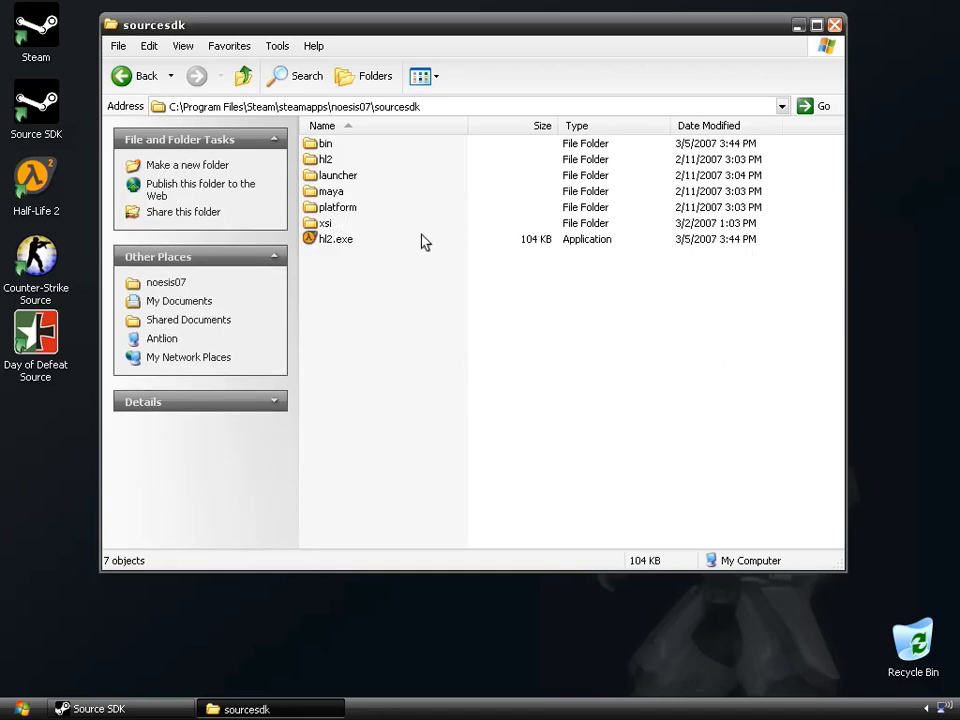
{"action": "double_click", "coordinate": [325, 146]}
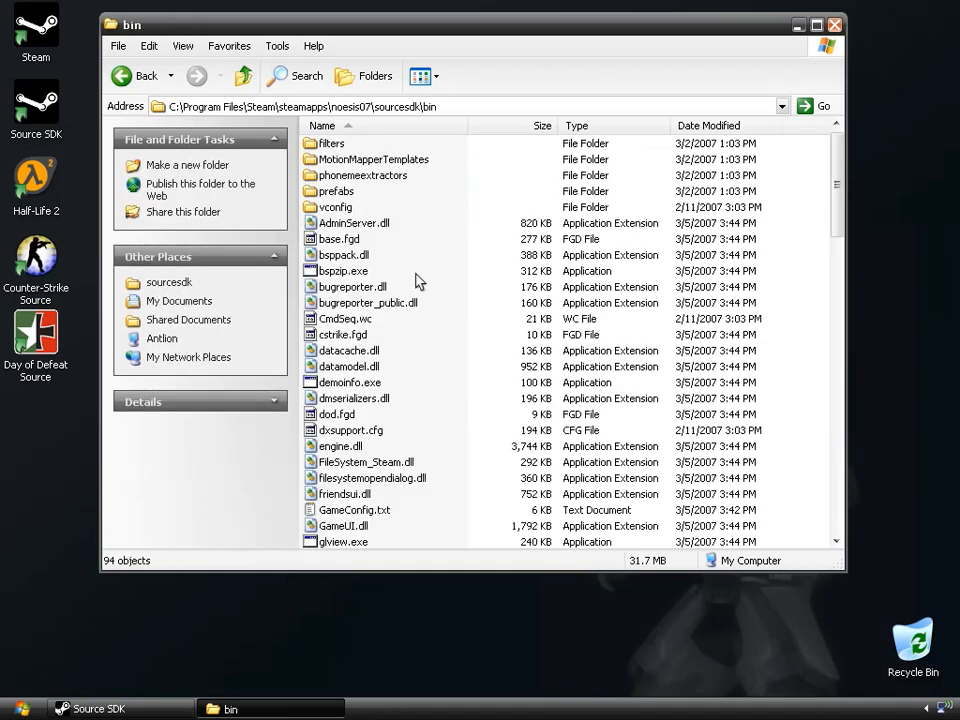
Locate and select vtex.exe in the sourcesdk\bin folder and shift the folder window aside
{"action": "left_click", "coordinate": [362, 383]}
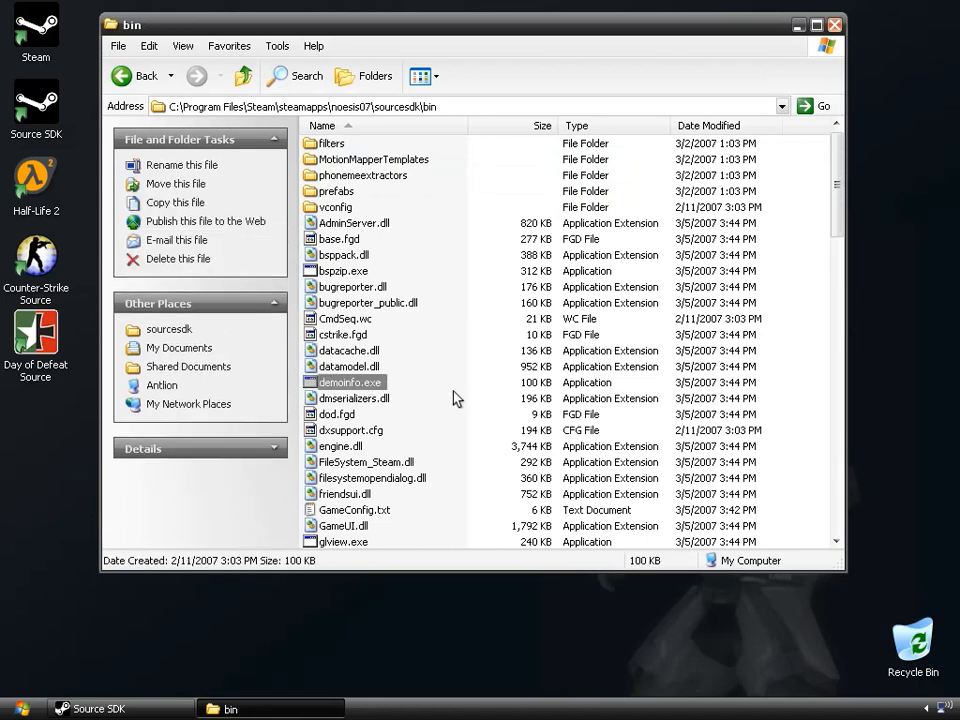
{"action": "left_click", "coordinate": [454, 388]}
{"action": "scroll", "coordinate": [454, 388], "scroll_direction": "down", "scroll_amount": 7}
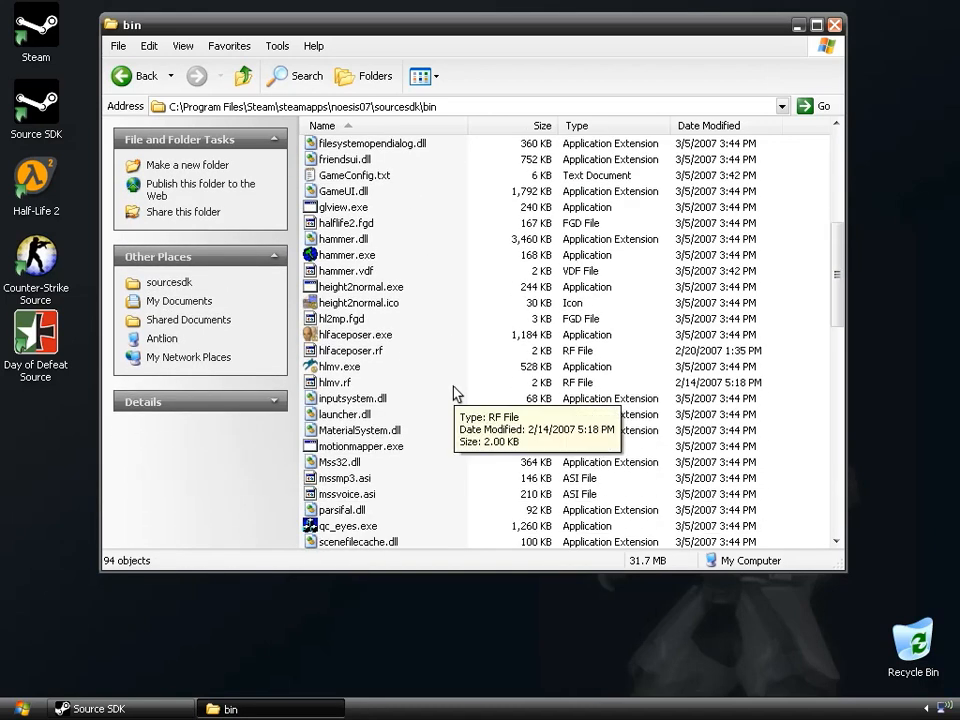
{"action": "scroll", "coordinate": [454, 390], "scroll_direction": "down", "scroll_amount": 2}
{"action": "scroll", "coordinate": [454, 390], "scroll_direction": "up", "scroll_amount": 4}
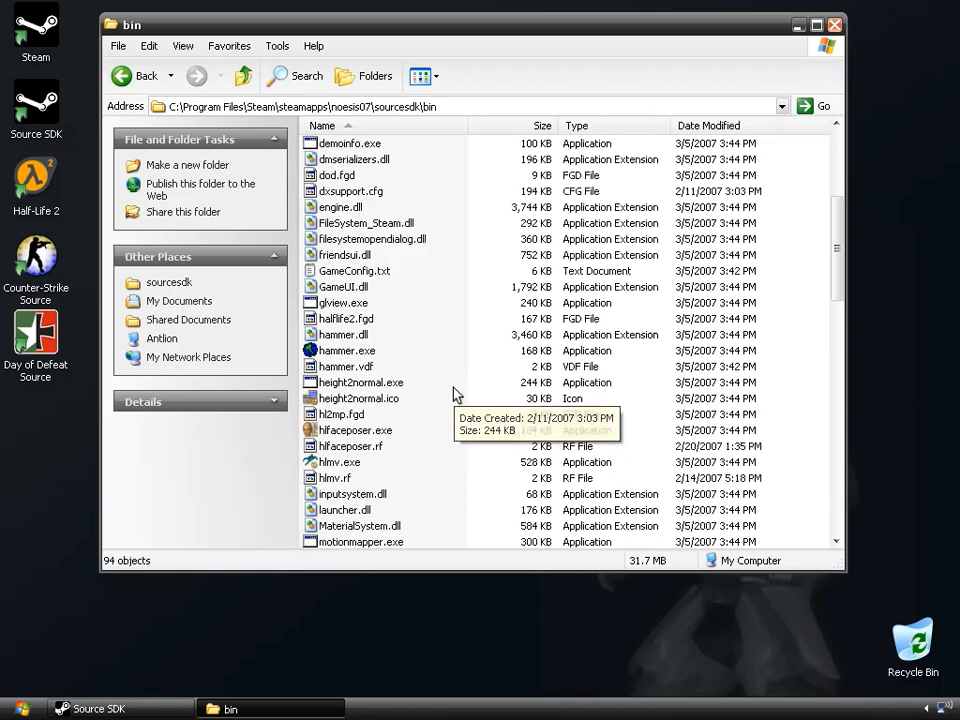
{"action": "scroll", "coordinate": [455, 393], "scroll_direction": "down", "scroll_amount": 2}
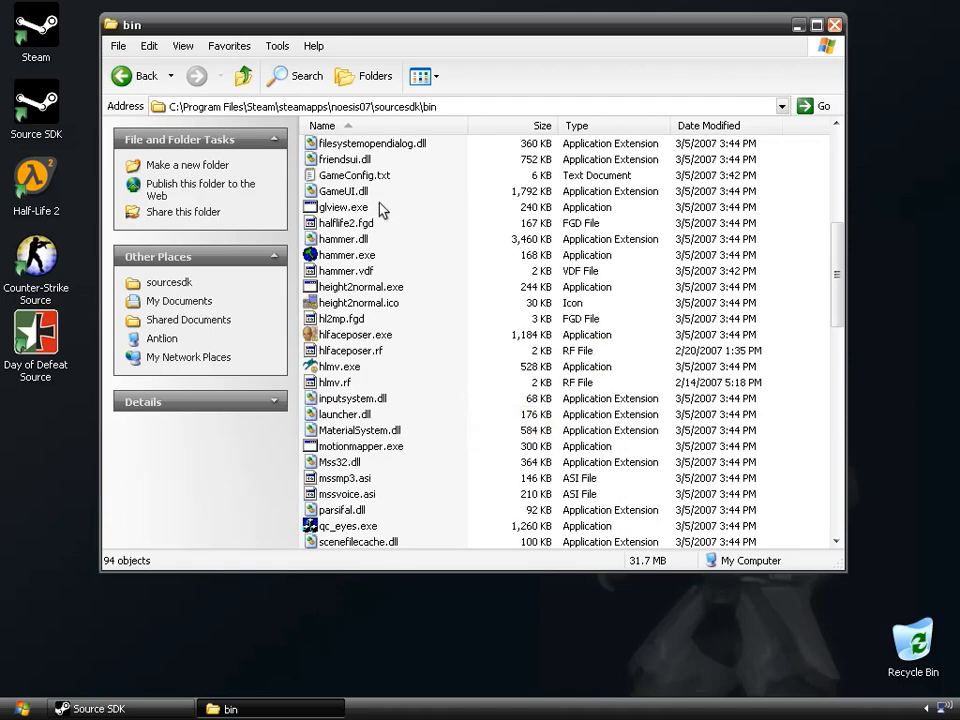
{"action": "scroll", "coordinate": [415, 453], "scroll_direction": "down", "scroll_amount": 4}
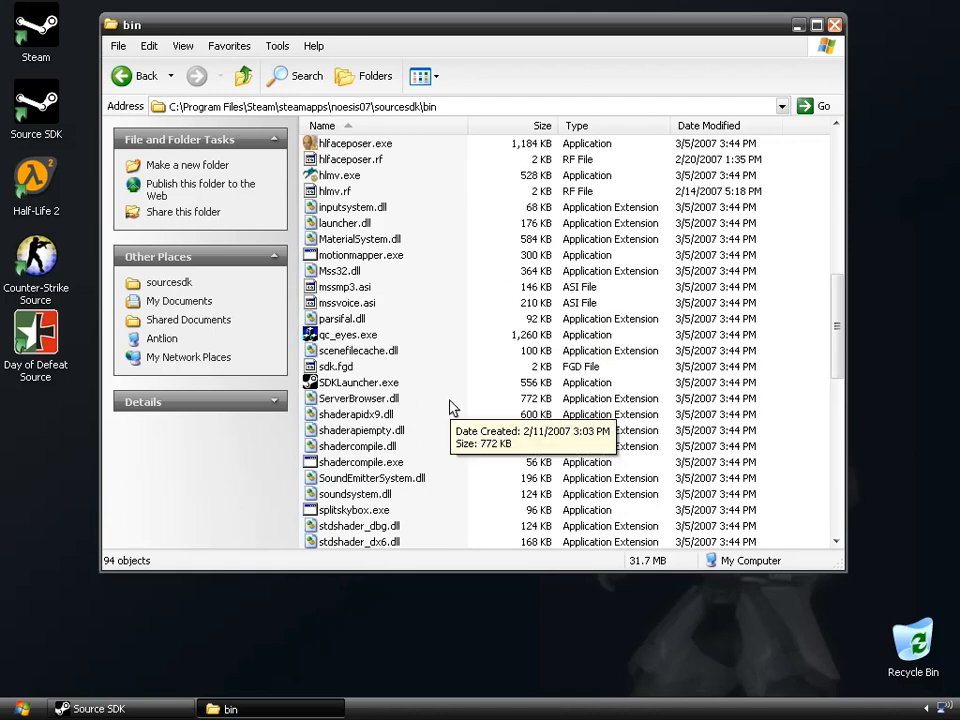
{"action": "scroll", "coordinate": [450, 408], "scroll_direction": "down", "scroll_amount": 12}
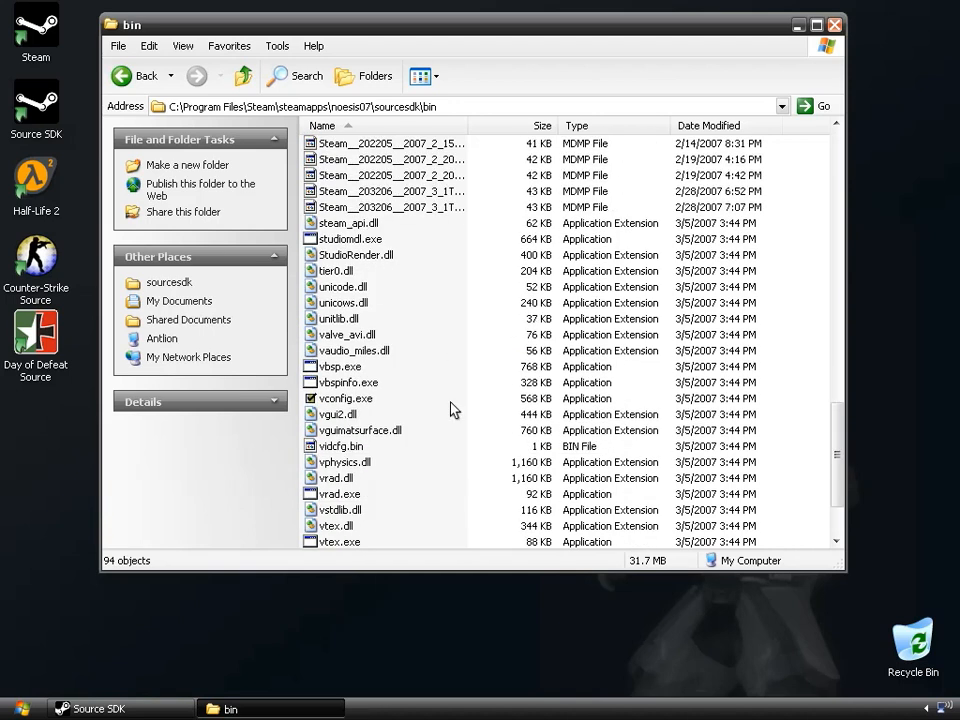
{"action": "left_click", "coordinate": [345, 446]}
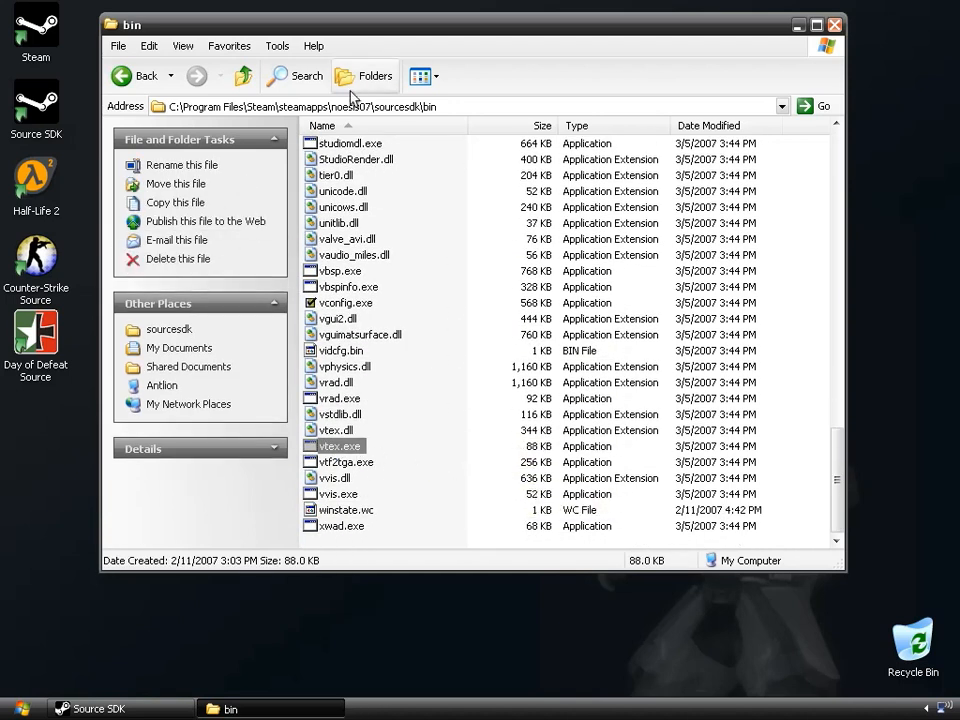
{"action": "left_click_drag", "start_coordinate": [376, 35], "coordinate": [452, 44]}
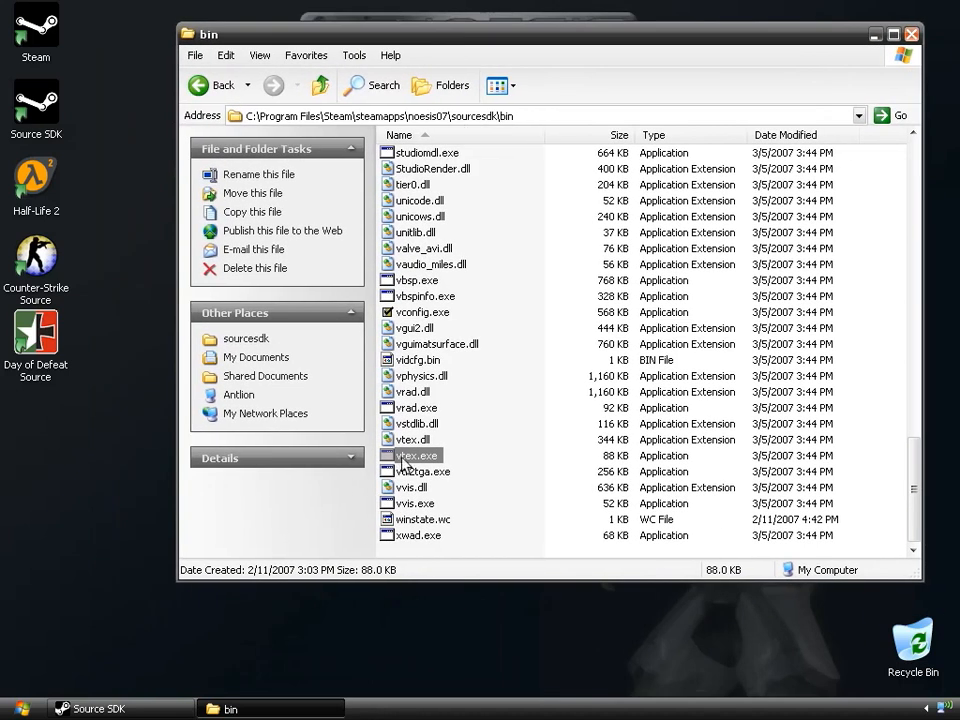
Open a second Explorer window and browse to C:\Program Files\Steam\steamapps\noesis07
{"action": "left_click", "coordinate": [37, 712]}
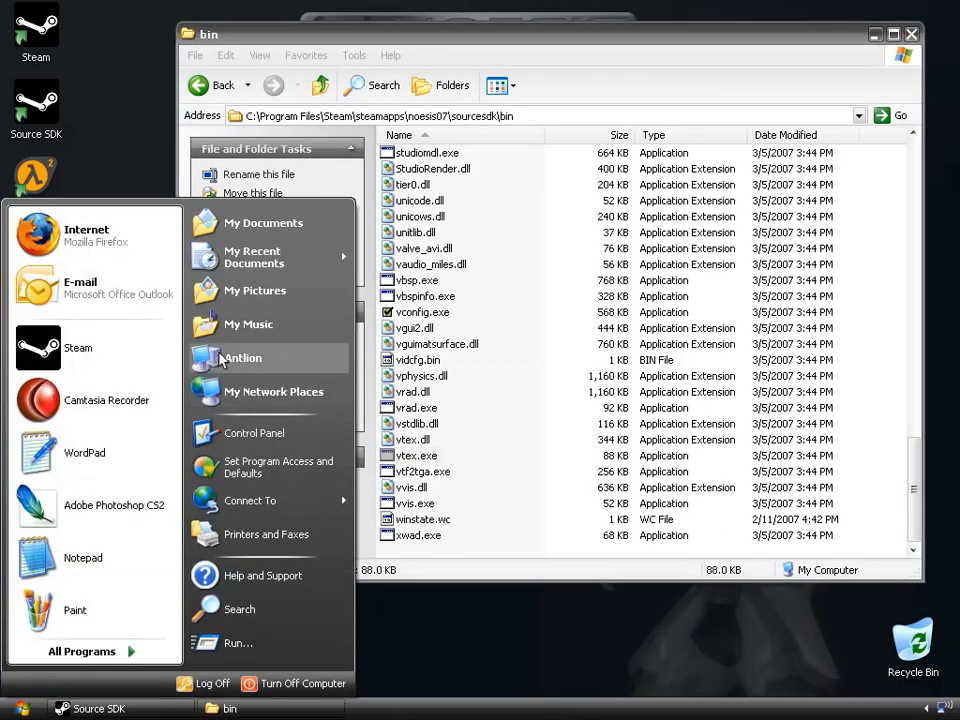
{"action": "left_click", "coordinate": [250, 296]}
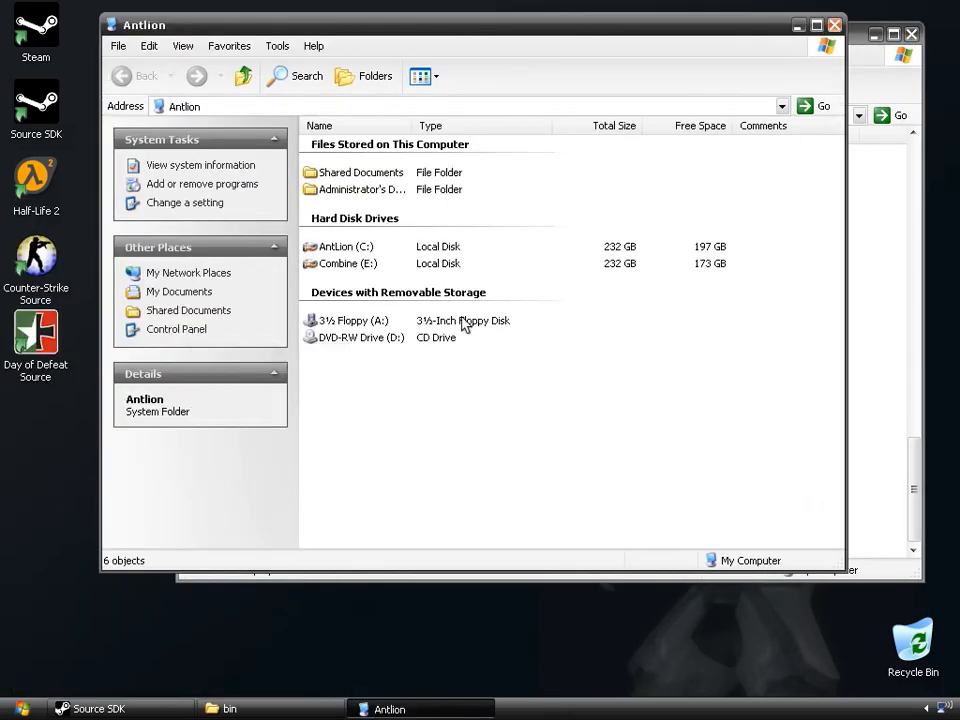
{"action": "double_click", "coordinate": [338, 250]}
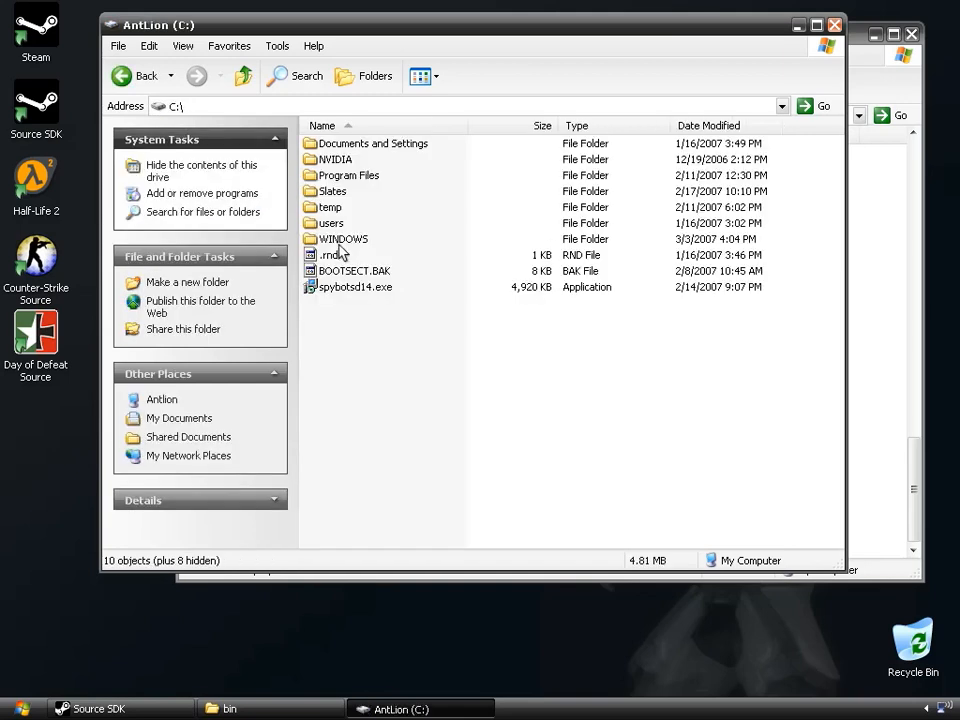
{"action": "double_click", "coordinate": [352, 177]}
{"action": "double_click", "coordinate": [330, 178]}
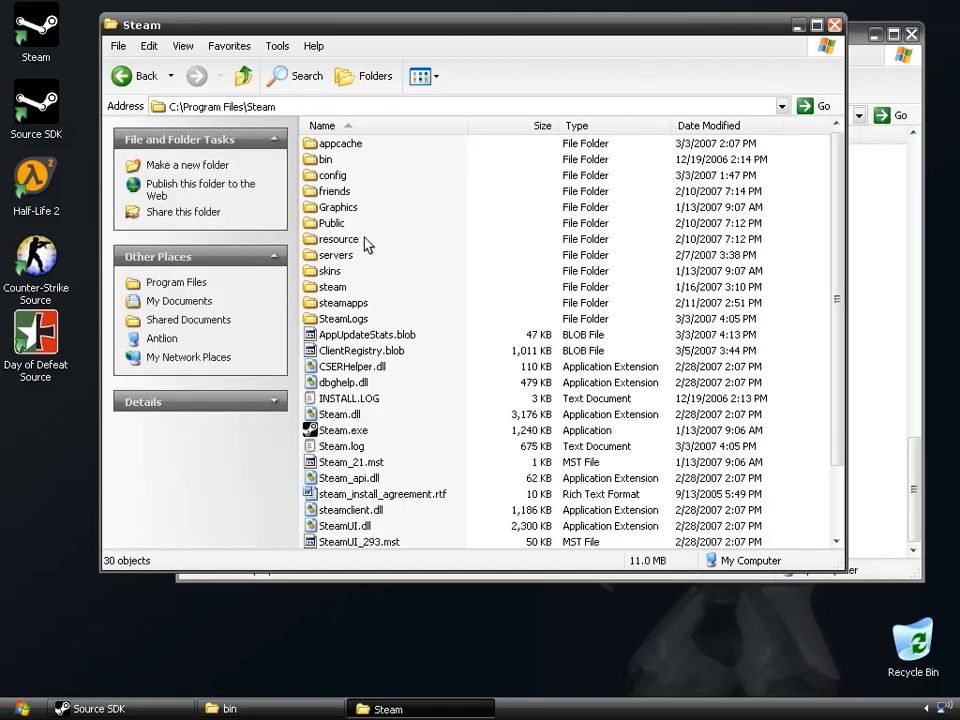
{"action": "double_click", "coordinate": [330, 241]}
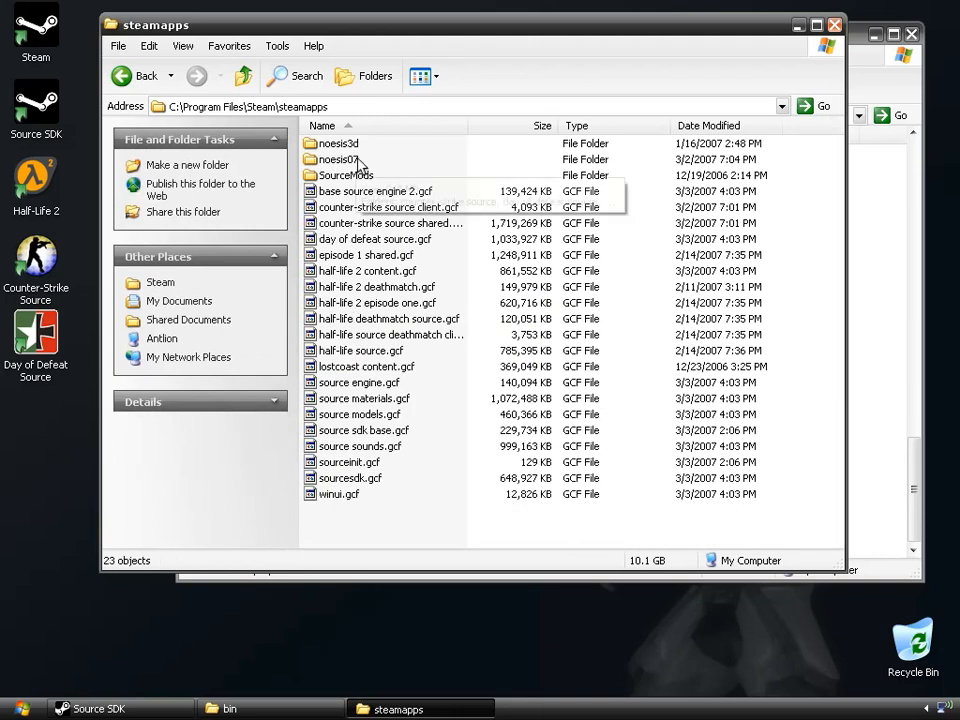
{"action": "left_click", "coordinate": [320, 159]}
{"action": "key", "text": "F2"}
{"action": "double_click", "coordinate": [317, 160]}
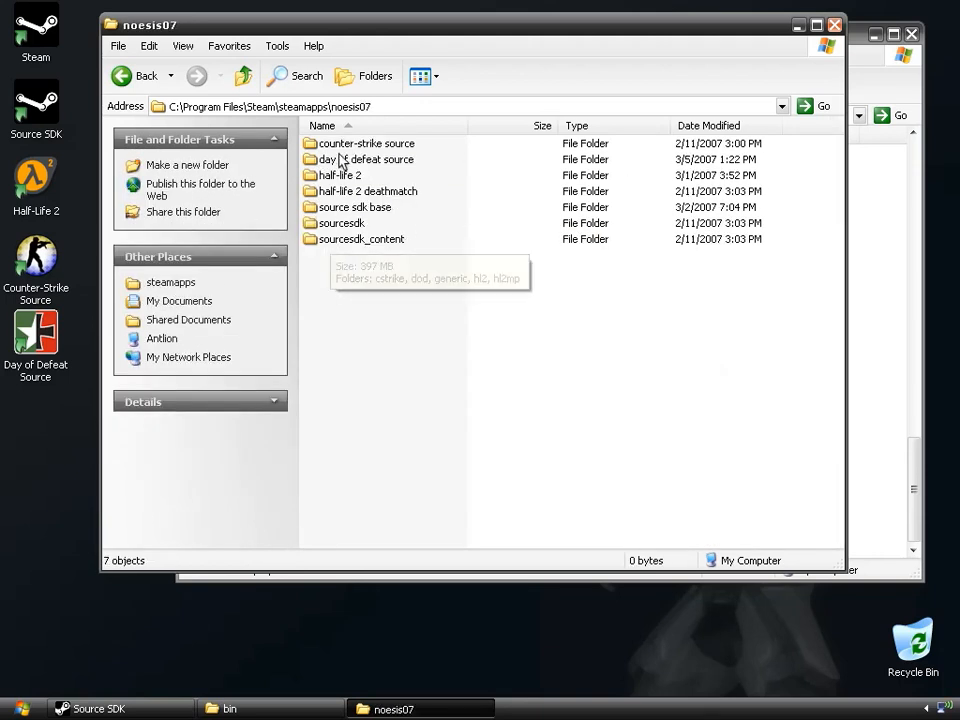
Open the day of defeat source\dod\materialsrc\overviews folder
{"action": "double_click", "coordinate": [326, 159]}
{"action": "left_click", "coordinate": [328, 161]}
{"action": "double_click", "coordinate": [328, 161]}
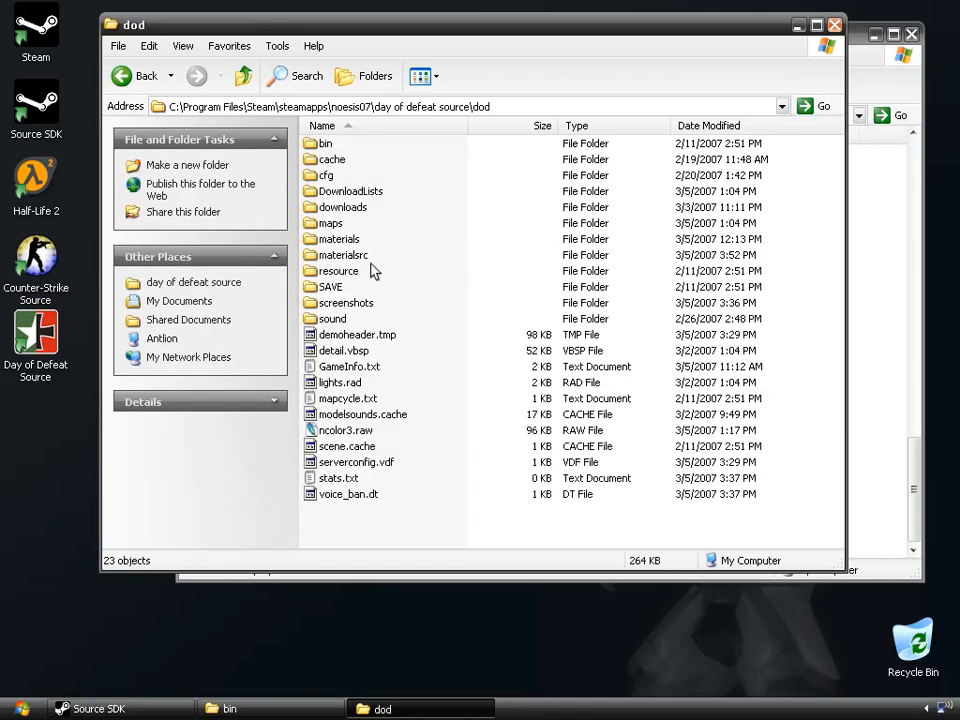
{"action": "double_click", "coordinate": [335, 258]}
{"action": "double_click", "coordinate": [333, 162]}
Arrange the overviews window so vtex.exe stays reachable behind it, and compile dod_fourrooms.tga with vtex.exe
{"action": "left_click_drag", "start_coordinate": [405, 25], "coordinate": [368, 118]}
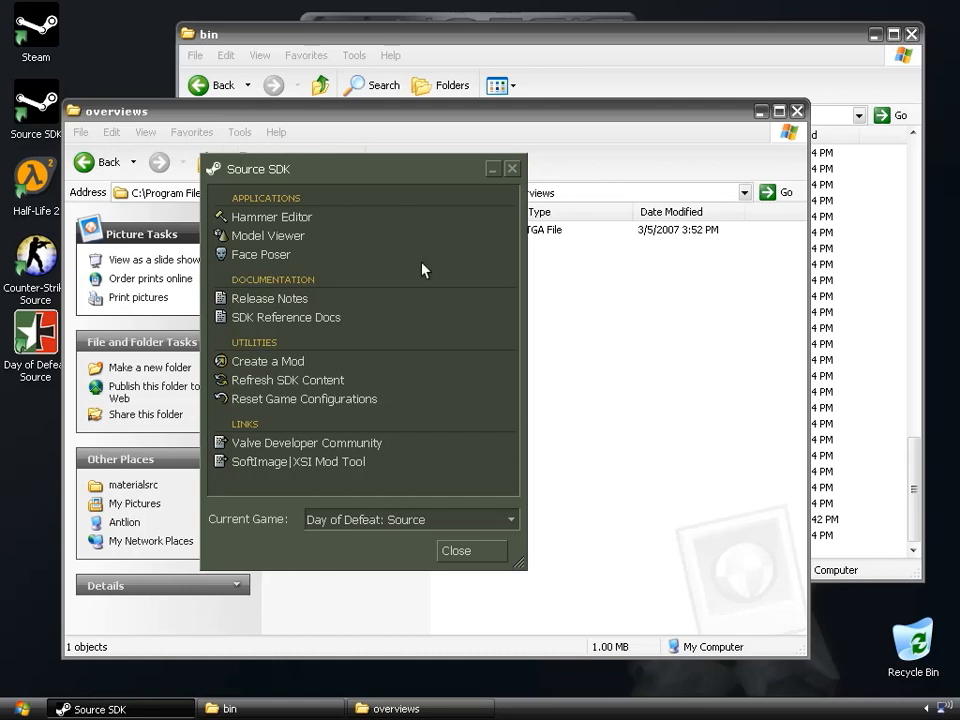
{"action": "left_click", "coordinate": [492, 170]}
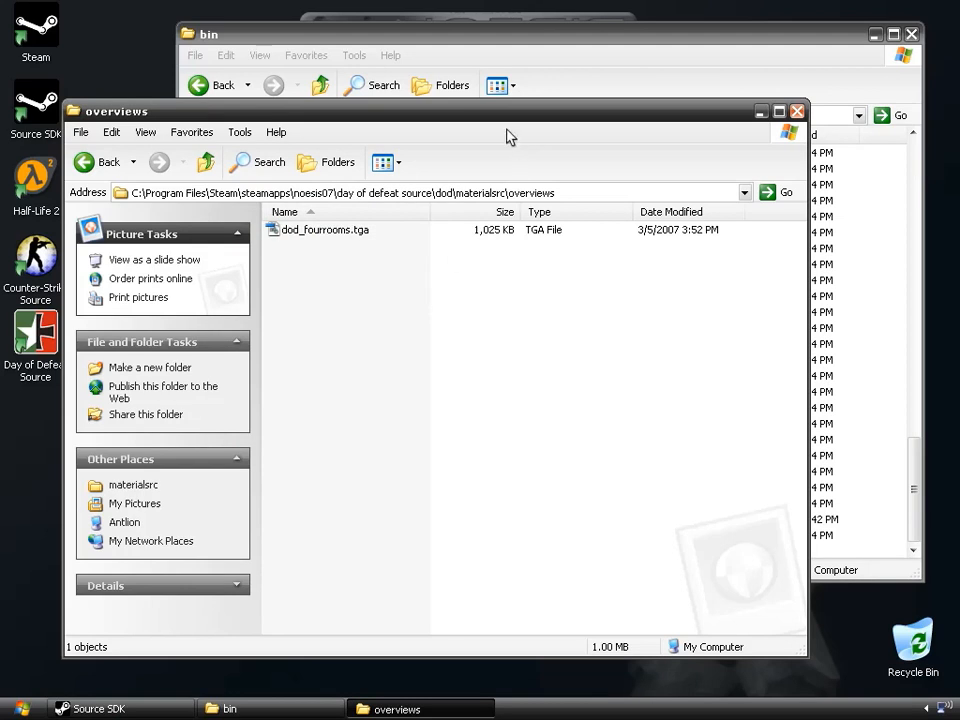
{"action": "left_click_drag", "start_coordinate": [503, 100], "coordinate": [523, 92]}
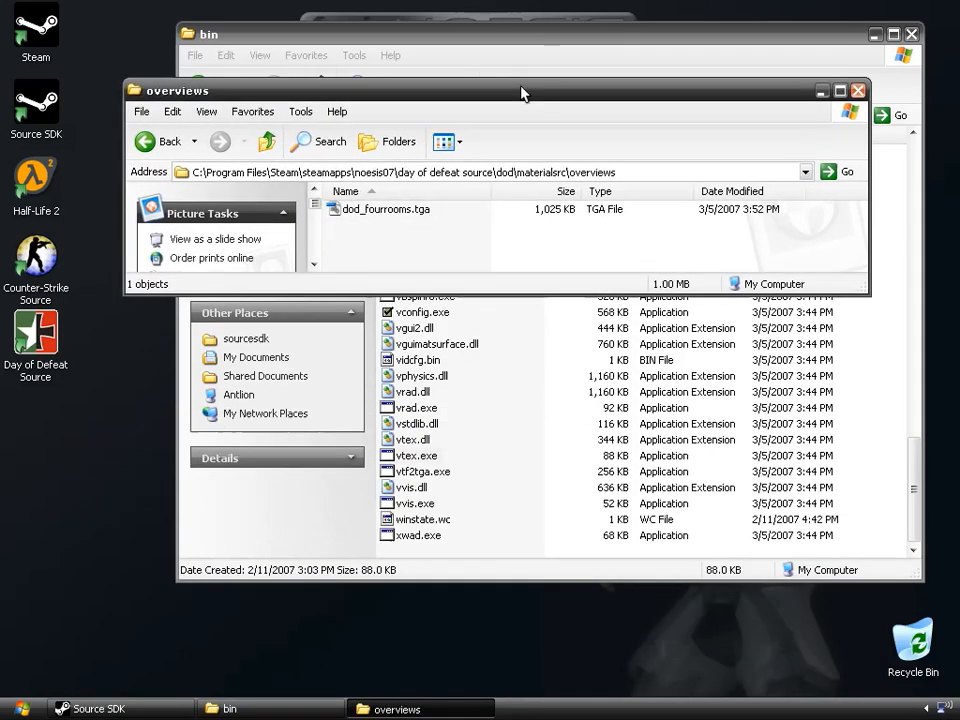
{"action": "left_click", "coordinate": [358, 212]}
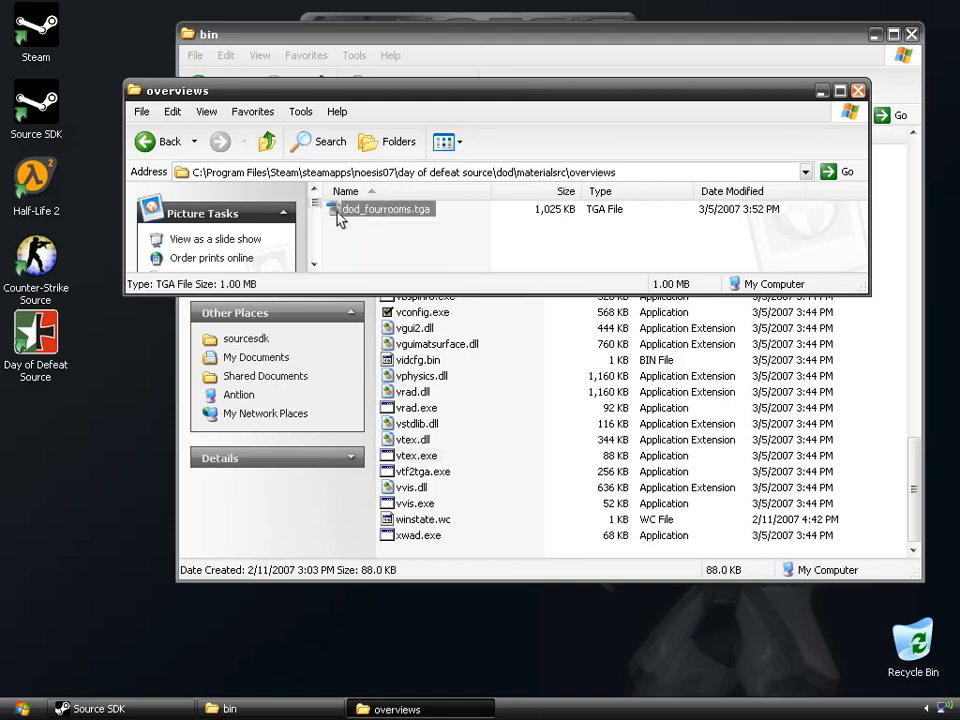
{"action": "left_click_drag", "start_coordinate": [355, 213], "coordinate": [418, 457]}
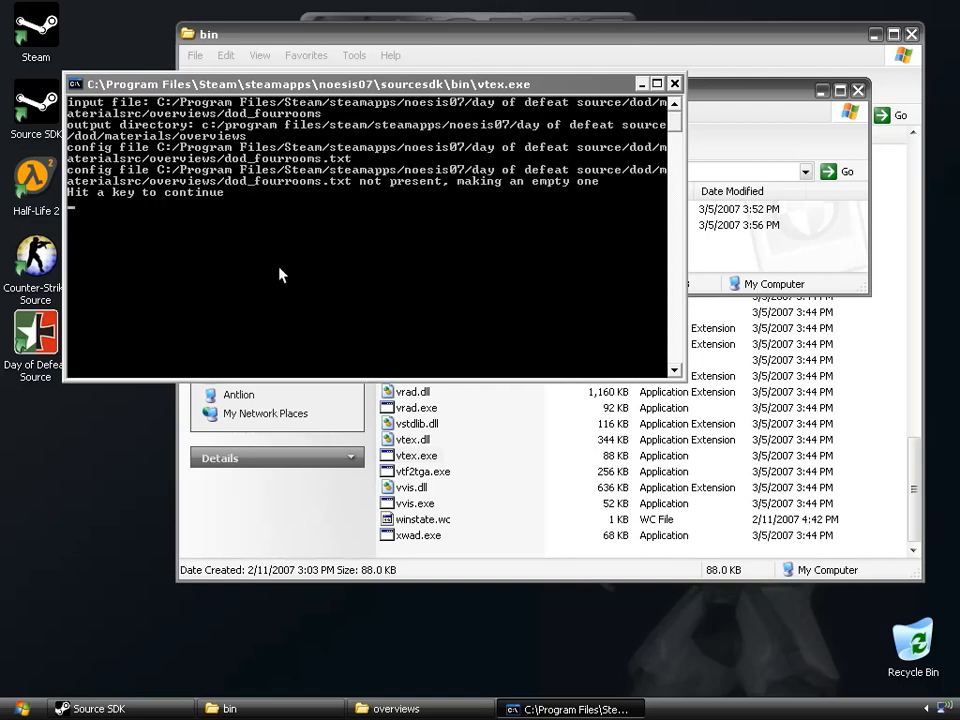
{"action": "key", "text": "Return"}
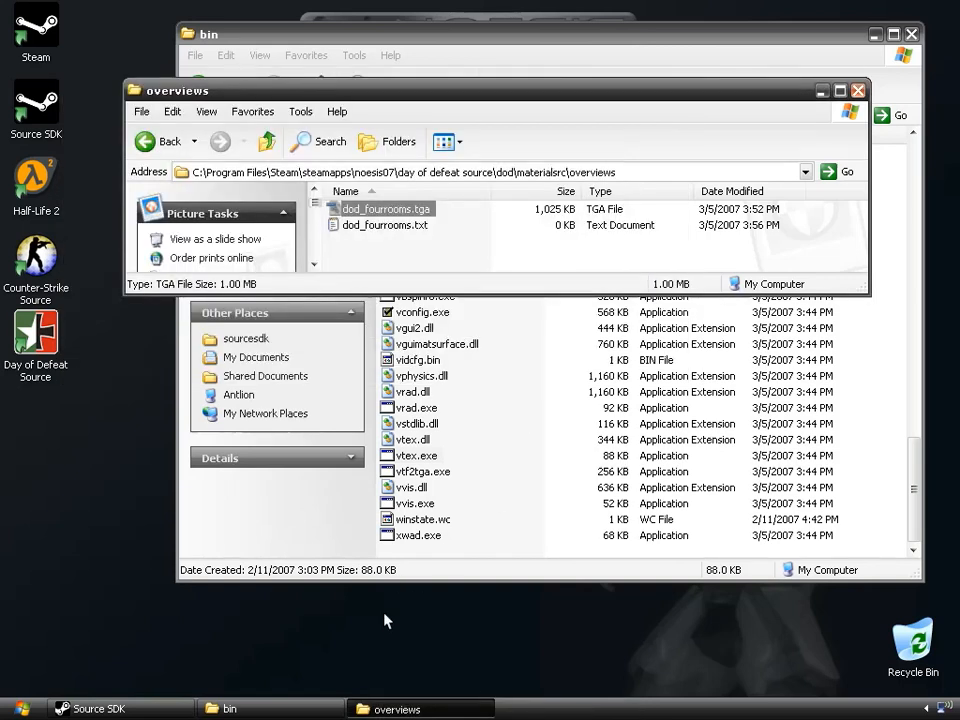
Browse to dod\materials\overviews to check for the compiled VTF texture
{"action": "left_click_drag", "start_coordinate": [425, 100], "coordinate": [416, 218]}
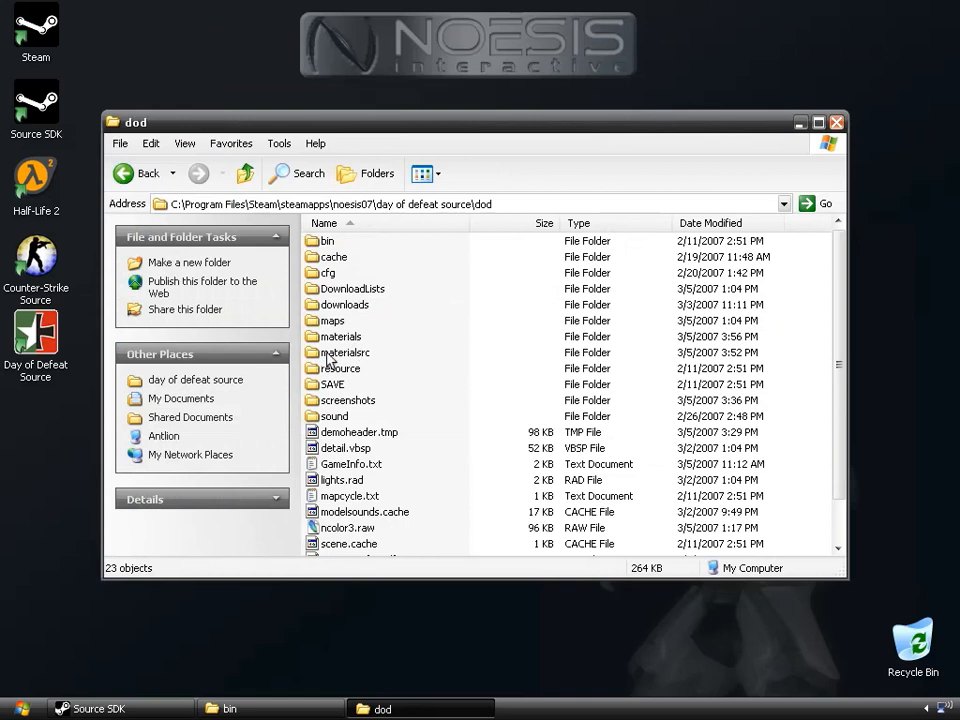
{"action": "double_click", "coordinate": [340, 338]}
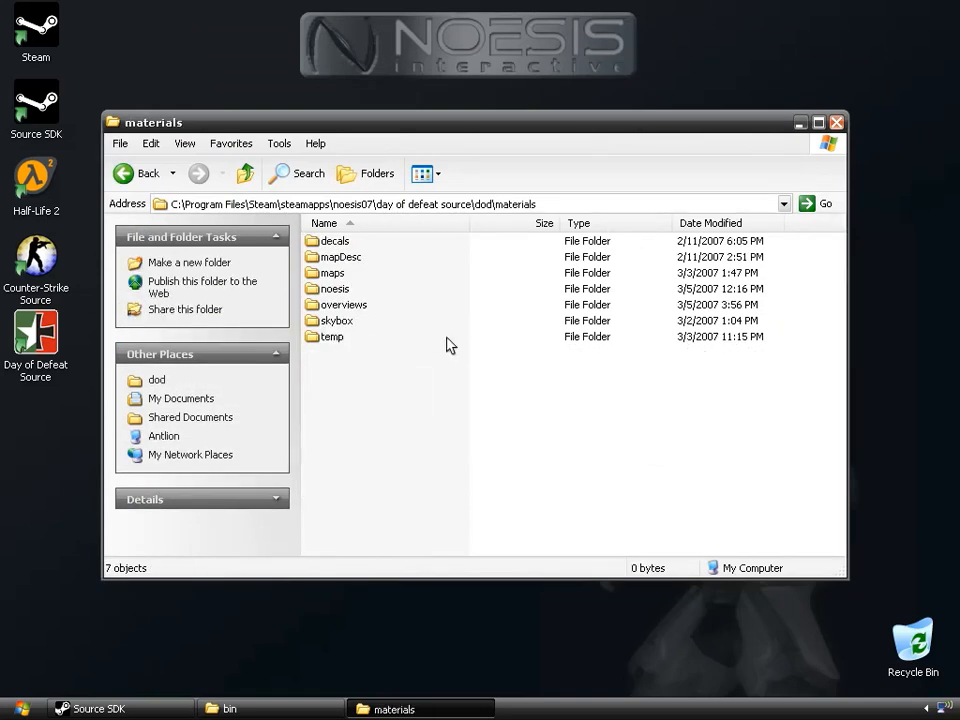
{"action": "double_click", "coordinate": [356, 306]}
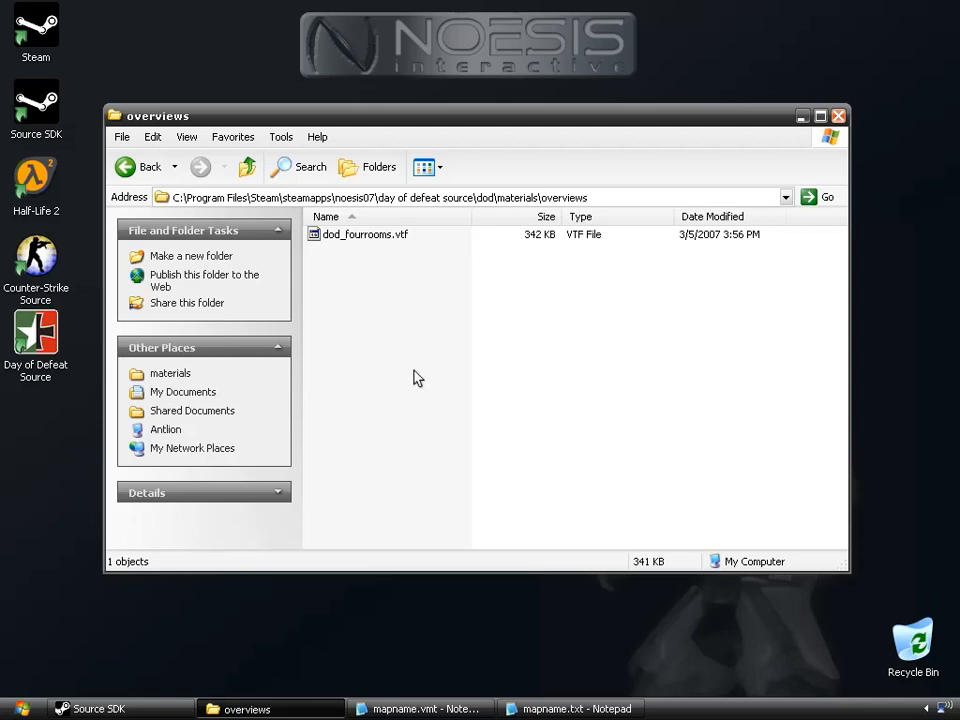
In mapname.vmt, set the $basetexture path to overviews/dod_fourrooms
{"action": "left_click", "coordinate": [439, 706]}
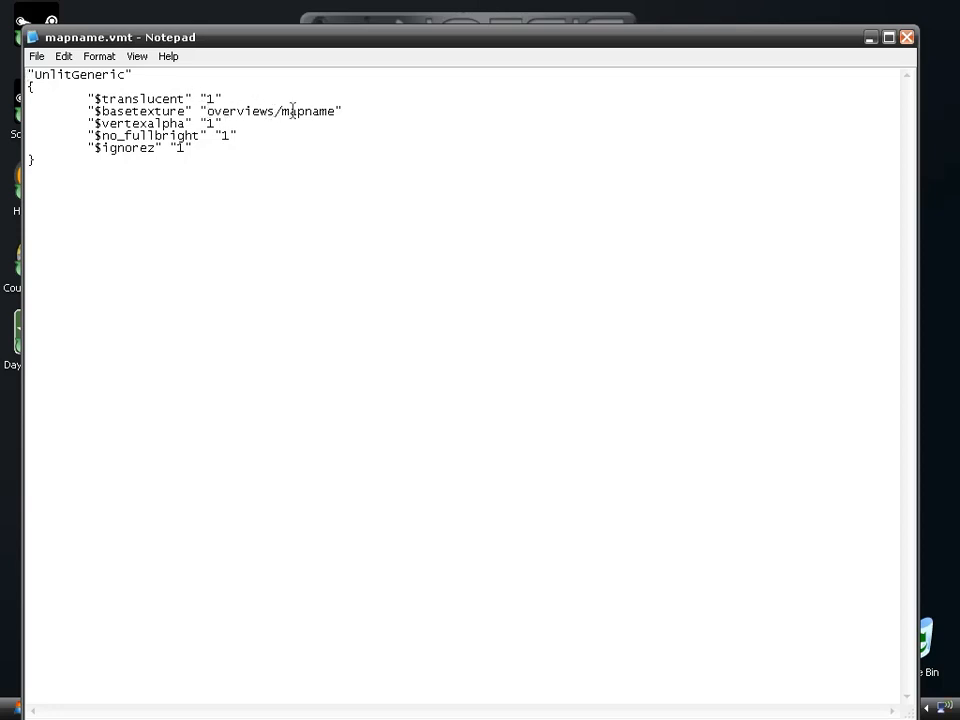
{"action": "left_click_drag", "start_coordinate": [281, 111], "coordinate": [335, 111]}
{"action": "type", "text": "dod_fourrooms"}
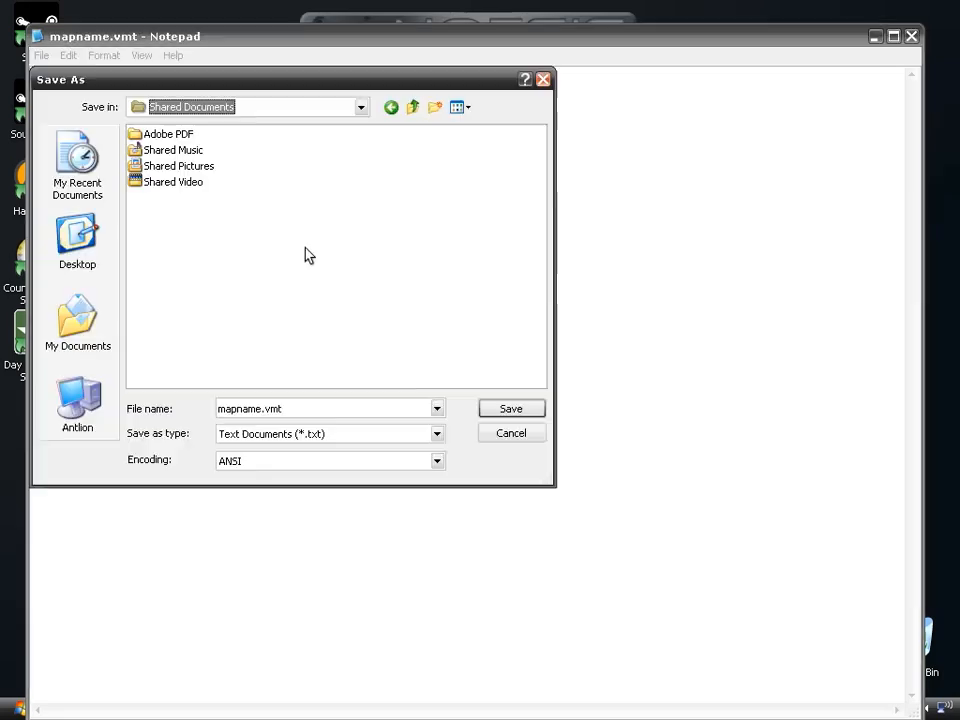
Start saving the VMT file under a new name and browse to day of defeat source\dod\materials\overviews
{"action": "left_click", "coordinate": [306, 183]}
{"action": "left_click", "coordinate": [251, 111]}
{"action": "left_click", "coordinate": [246, 198]}
{"action": "double_click", "coordinate": [176, 166]}
{"action": "double_click", "coordinate": [160, 166]}
{"action": "double_click", "coordinate": [168, 294]}
{"action": "double_click", "coordinate": [156, 150]}
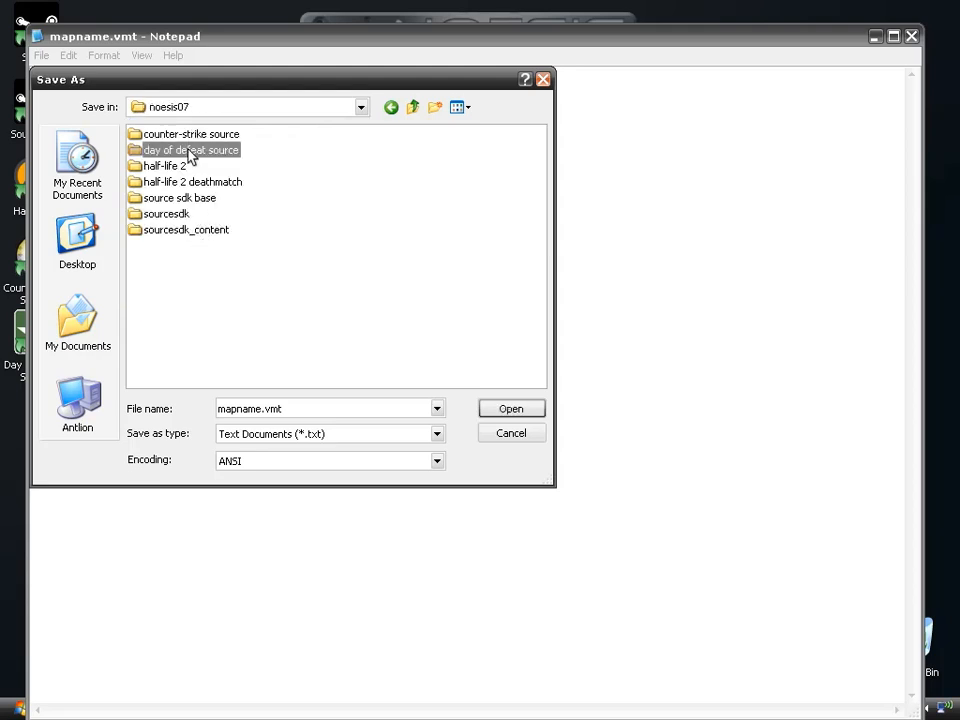
{"action": "double_click", "coordinate": [189, 151]}
{"action": "double_click", "coordinate": [150, 151]}
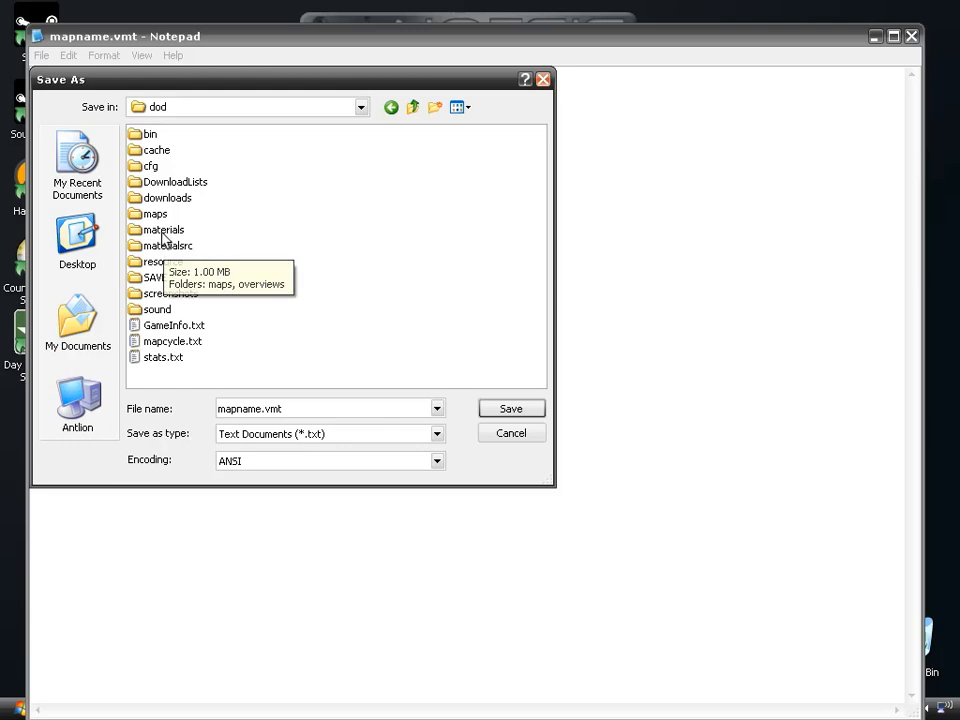
{"action": "double_click", "coordinate": [161, 232]}
{"action": "double_click", "coordinate": [158, 197]}
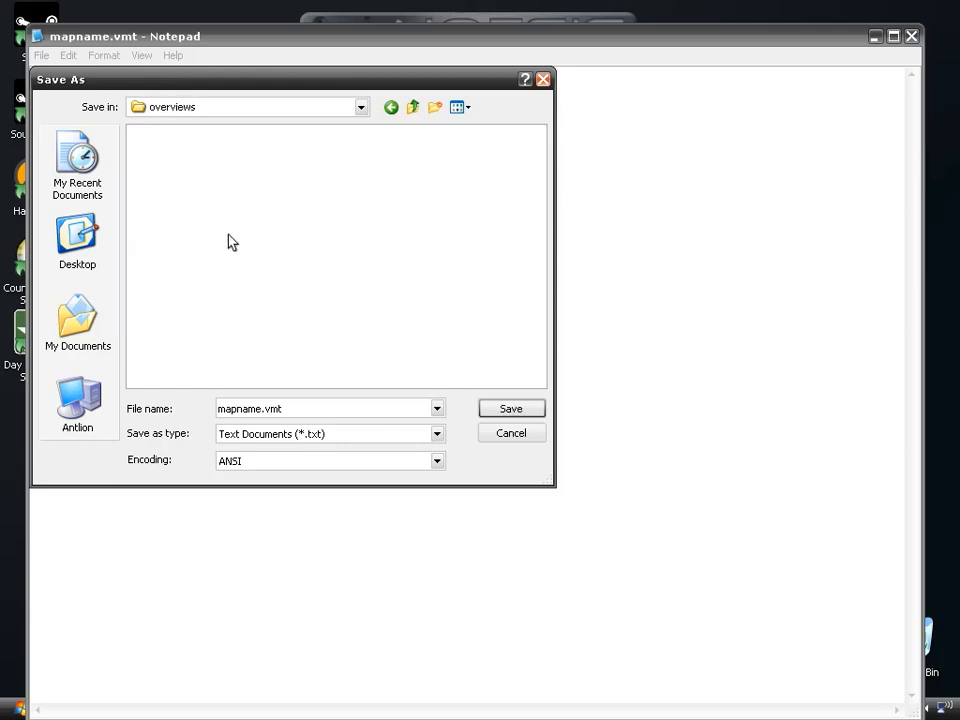
Save the material as dod_fourrooms.vmt with the All Files type and close its Notepad window
{"action": "double_click", "coordinate": [260, 408]}
{"action": "left_click_drag", "start_coordinate": [260, 408], "coordinate": [195, 408]}
{"action": "key", "text": "BackSpace"}
{"action": "type", "text": "dod_fourrooms"}
{"action": "left_click", "coordinate": [437, 434]}
{"action": "left_click", "coordinate": [412, 463]}
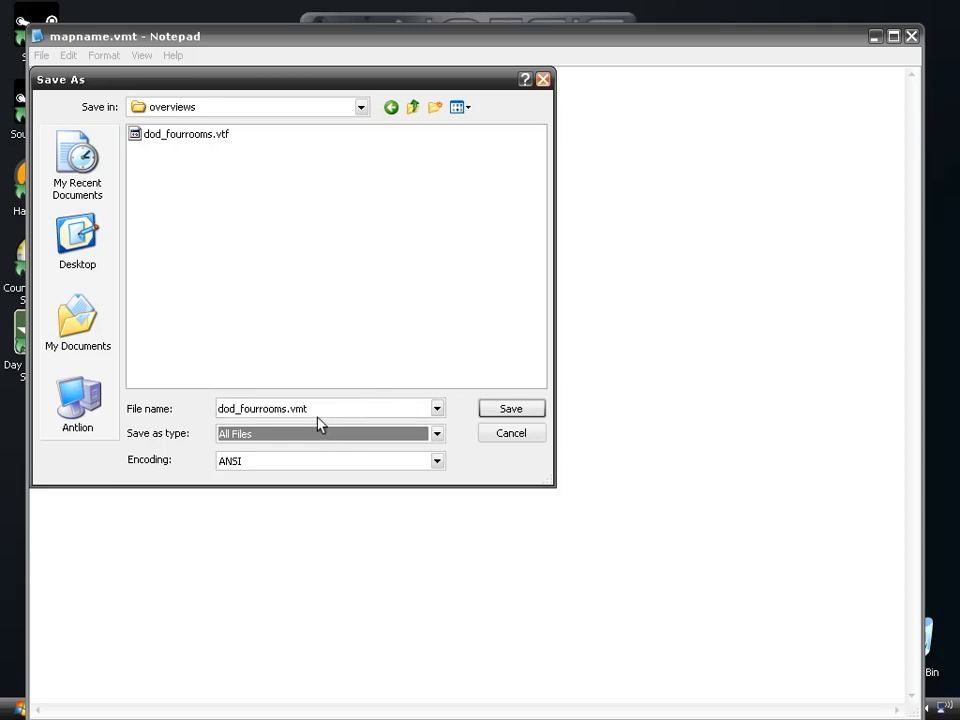
{"action": "left_click", "coordinate": [508, 406]}
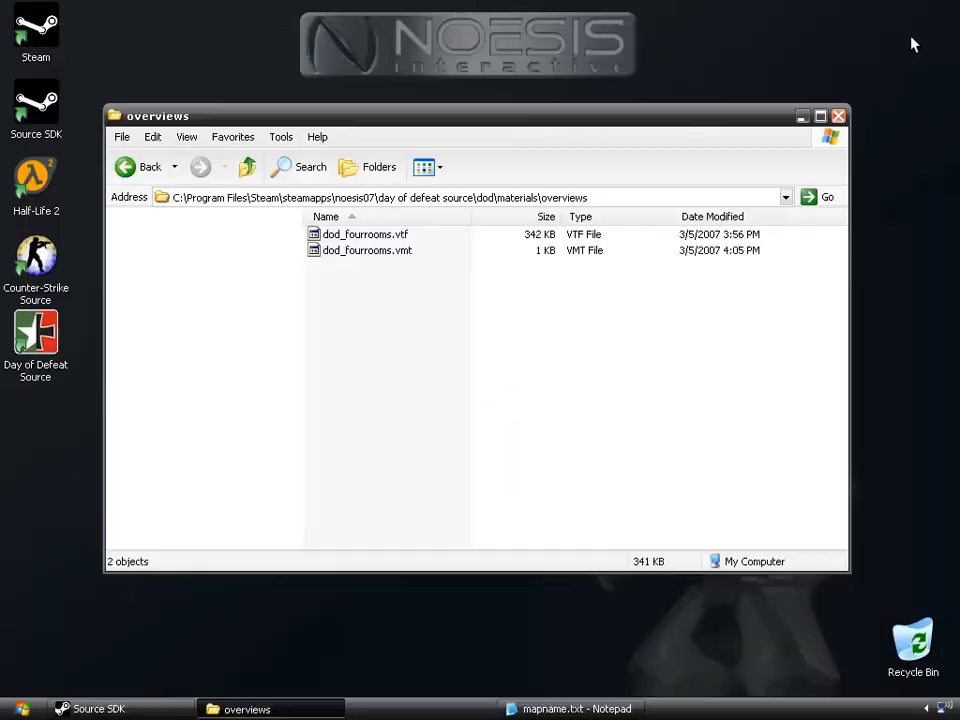
{"action": "left_click", "coordinate": [911, 37]}
In mapname.txt, set the header name to dod_fourrooms and the material path to overviews/dod_fourrooms
{"action": "left_click", "coordinate": [445, 708]}
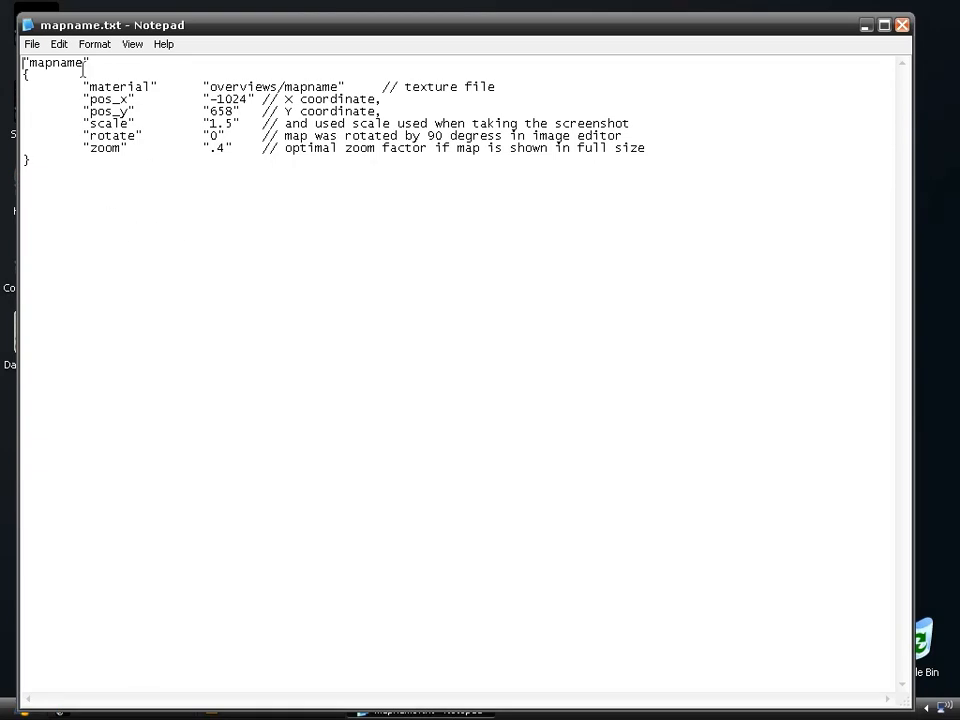
{"action": "left_click_drag", "start_coordinate": [83, 68], "coordinate": [31, 63]}
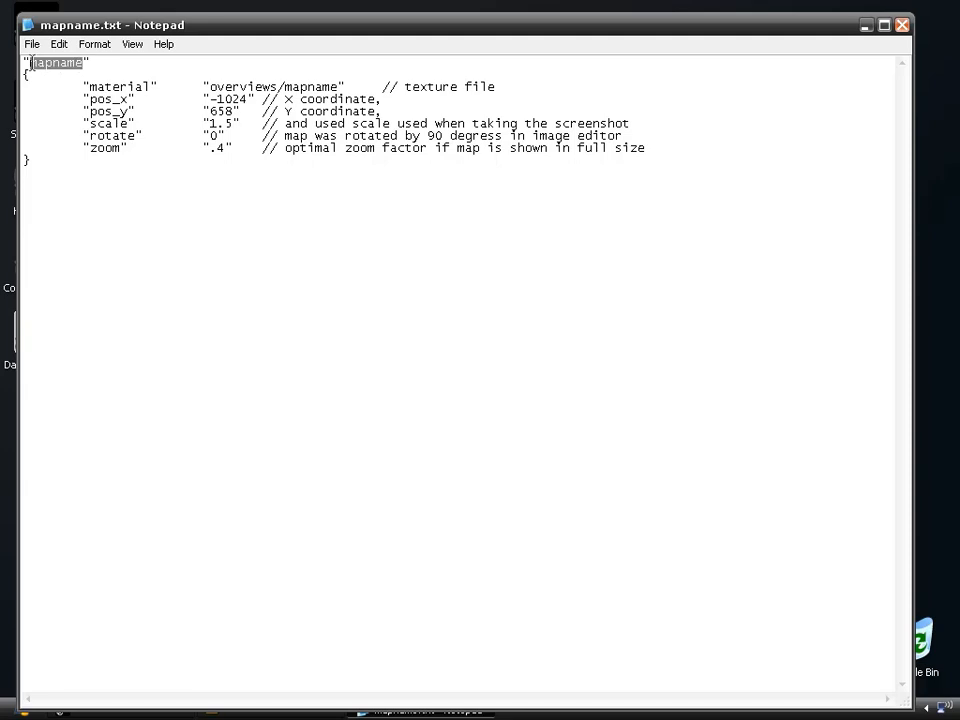
{"action": "type", "text": "dod_"}
{"action": "type", "text": "fourrooms"}
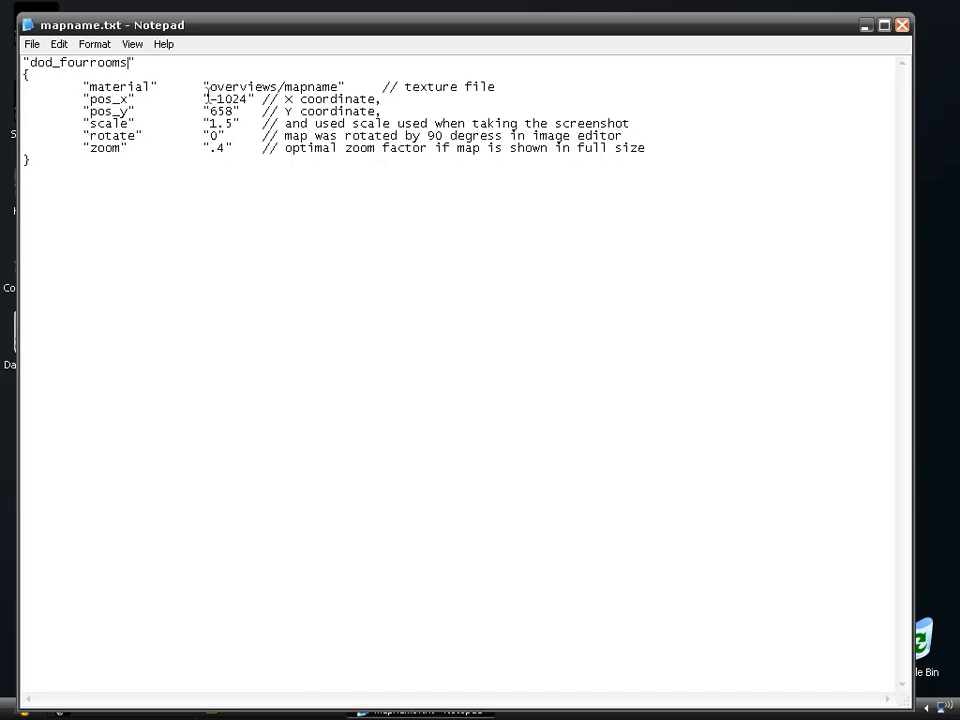
{"action": "left_click_drag", "start_coordinate": [285, 87], "coordinate": [335, 82]}
{"action": "key", "text": "BackSpace"}
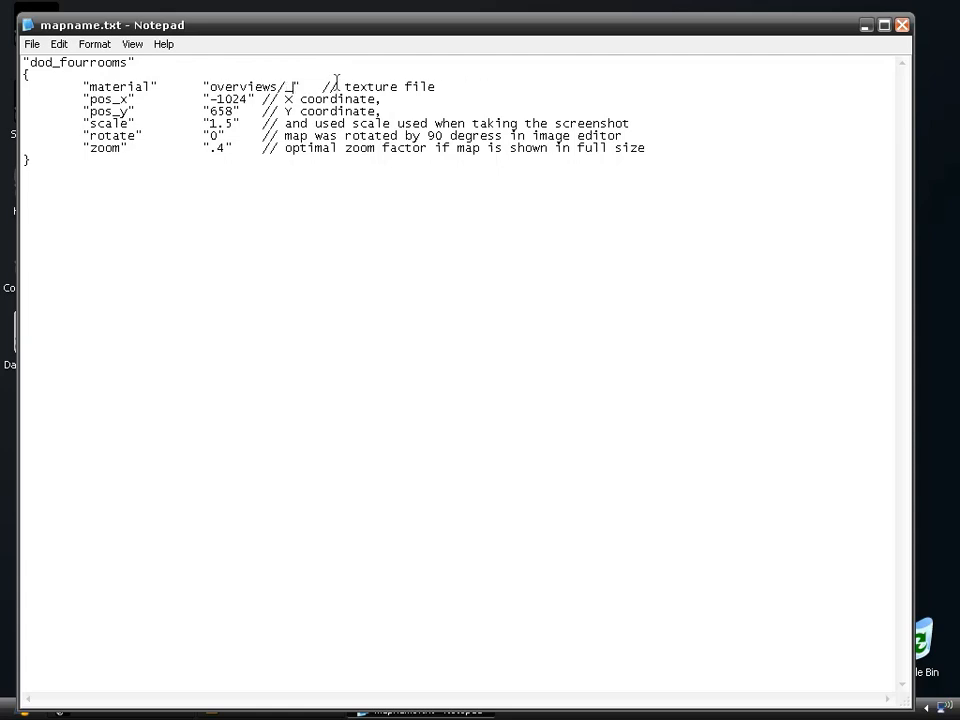
{"action": "type", "text": "dod_fourrooms"}
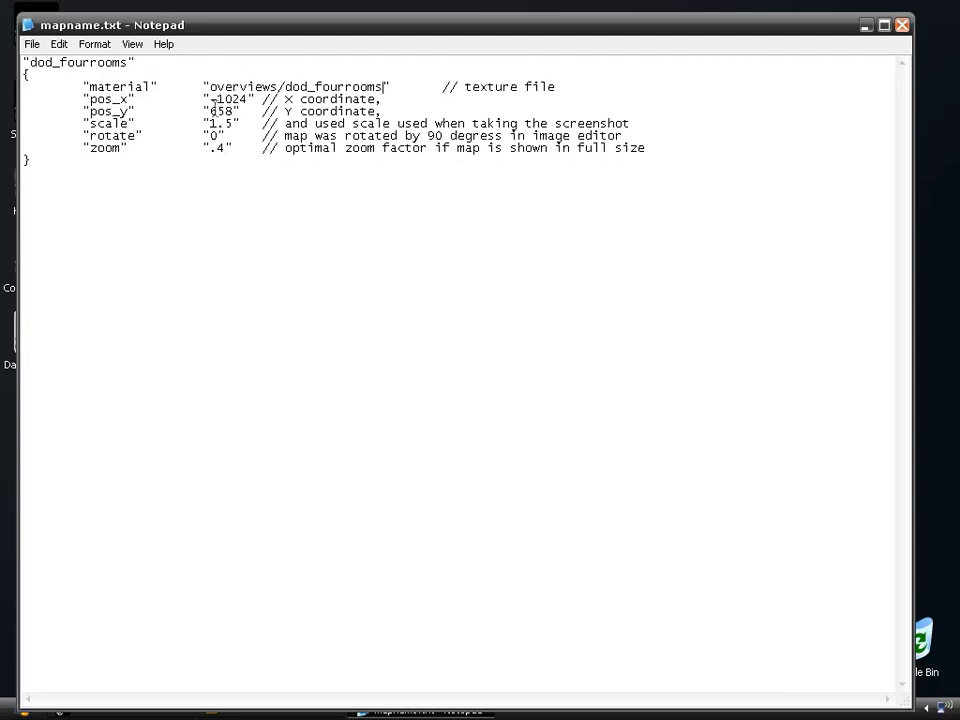
Enter a new negative pos_x value and set pos_y to 510 in the overview text file
{"action": "left_click_drag", "start_coordinate": [211, 99], "coordinate": [248, 101]}
{"action": "type", "text": "-"}
{"action": "left_click_drag", "start_coordinate": [234, 111], "coordinate": [210, 113]}
{"action": "type", "text": "510"}
Start saving the overview text under a new name and browse to day of defeat source\dod\resource
{"action": "key", "text": "ctrl+s"}
{"action": "left_click", "coordinate": [279, 96]}
{"action": "left_click", "coordinate": [200, 189]}
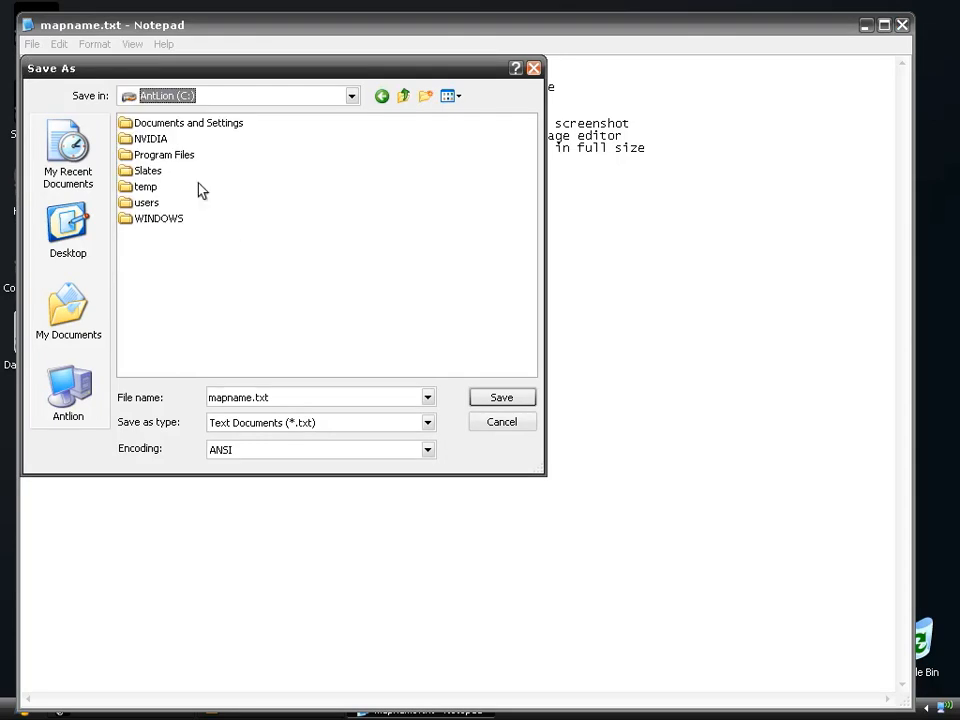
{"action": "double_click", "coordinate": [162, 155]}
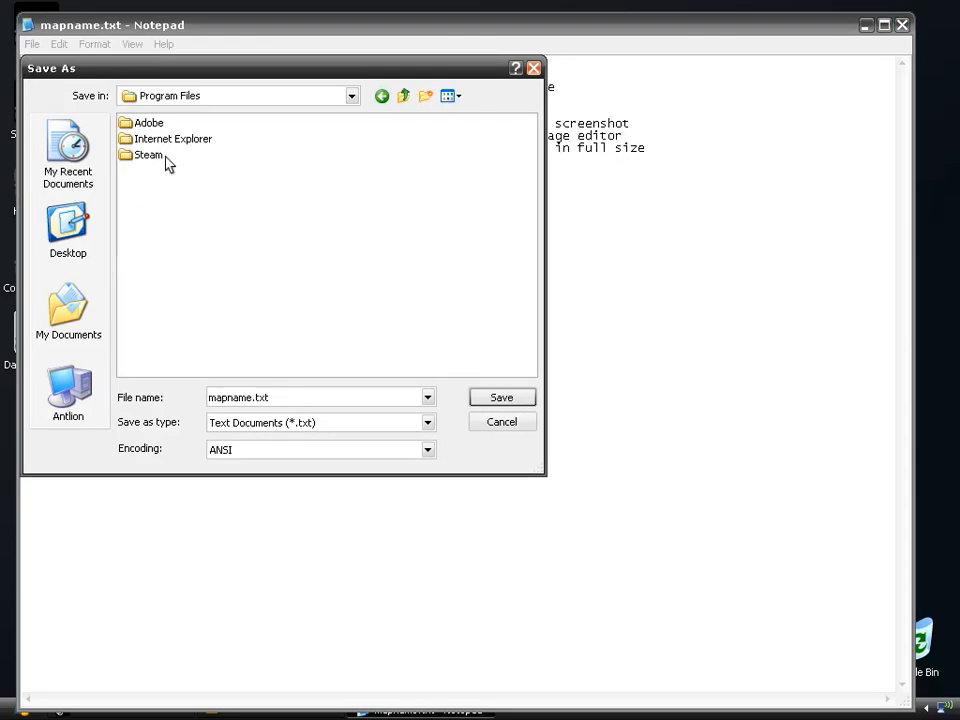
{"action": "double_click", "coordinate": [145, 158]}
{"action": "double_click", "coordinate": [156, 284]}
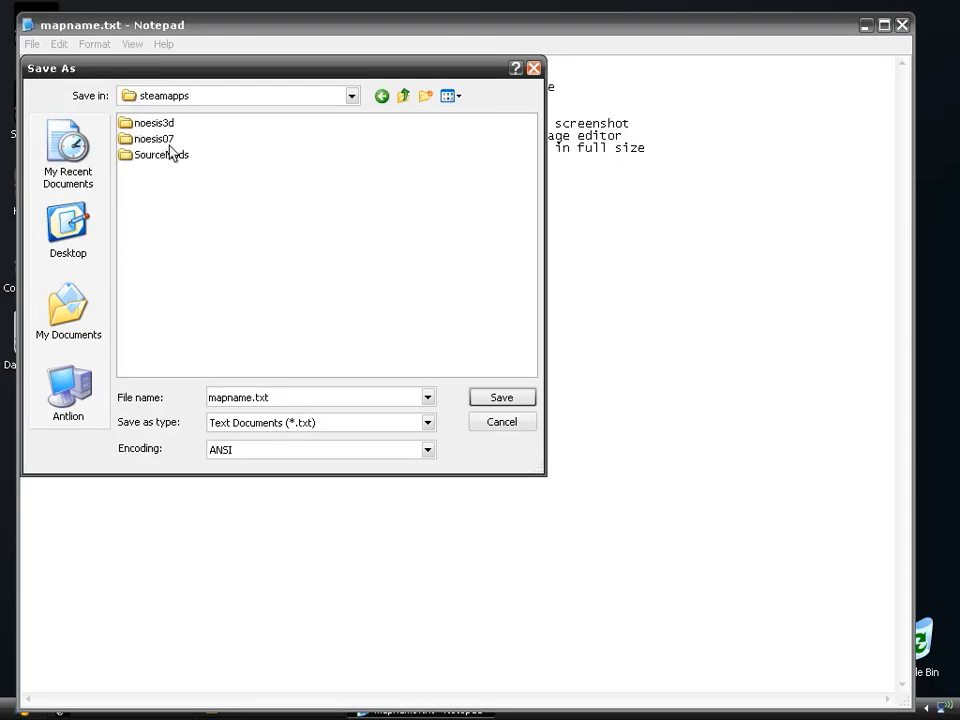
{"action": "double_click", "coordinate": [156, 140]}
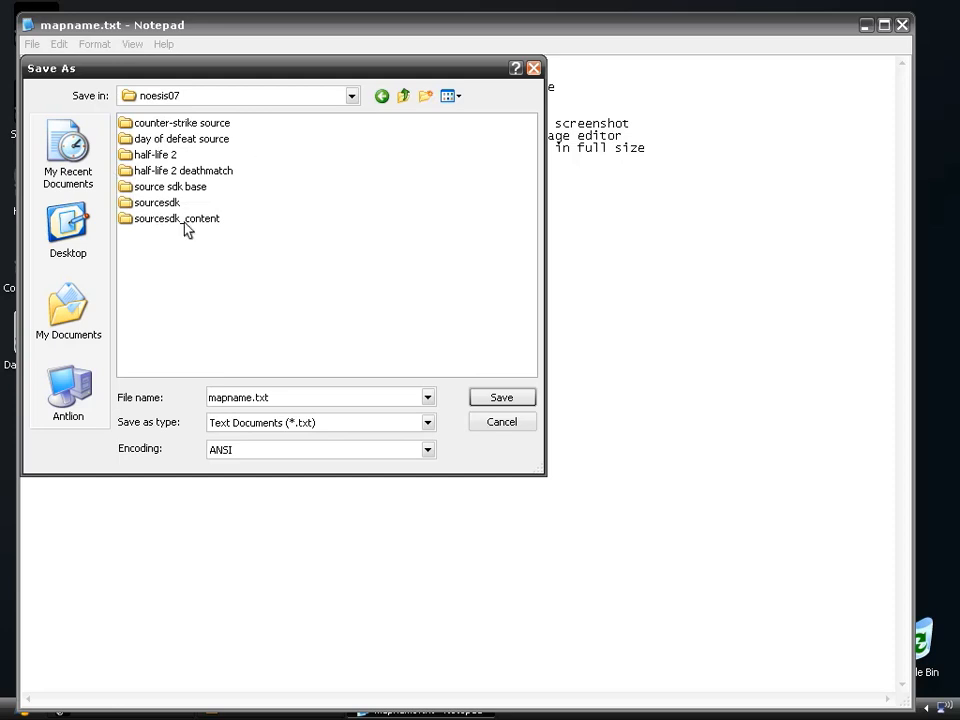
{"action": "double_click", "coordinate": [182, 141]}
{"action": "double_click", "coordinate": [143, 143]}
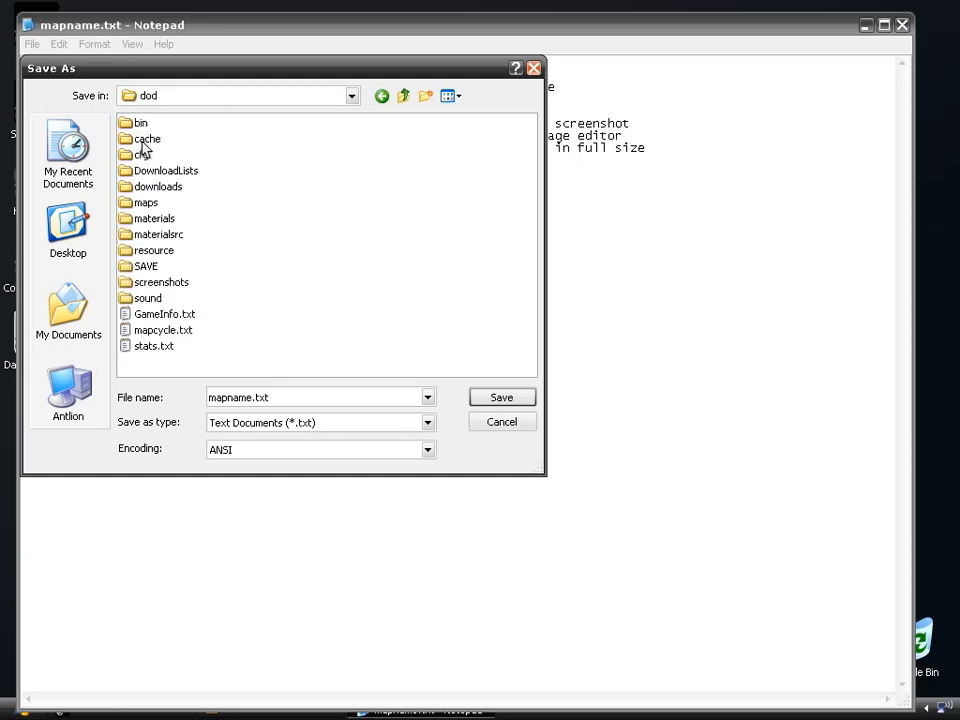
{"action": "double_click", "coordinate": [155, 251]}
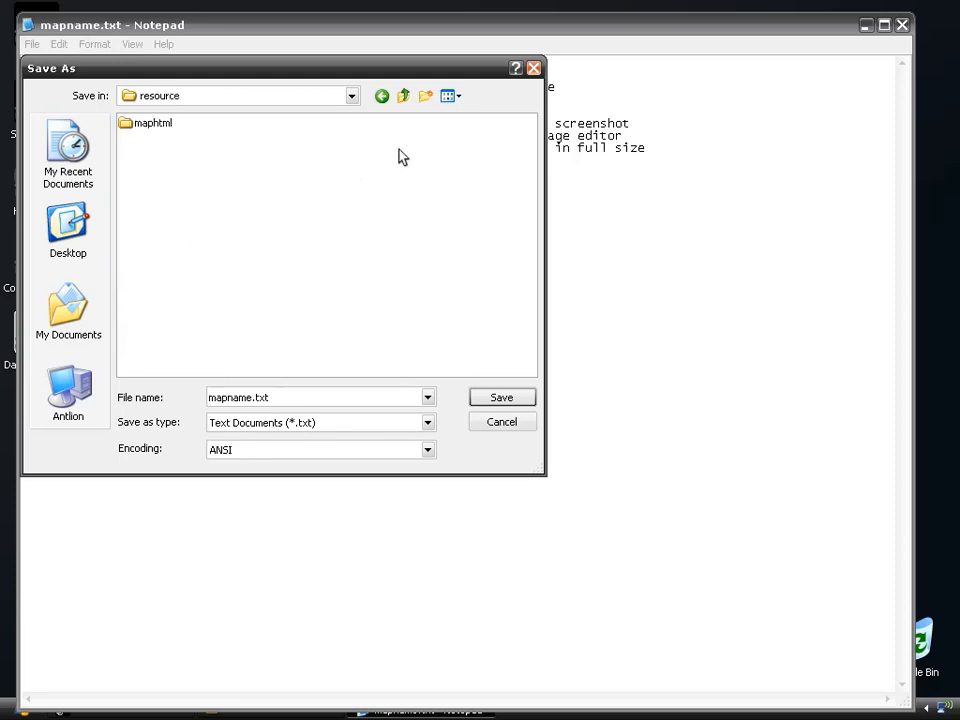
Create a folder named overviews inside resource and open it as the save location
{"action": "left_click", "coordinate": [426, 97]}
{"action": "type", "text": "overviews"}
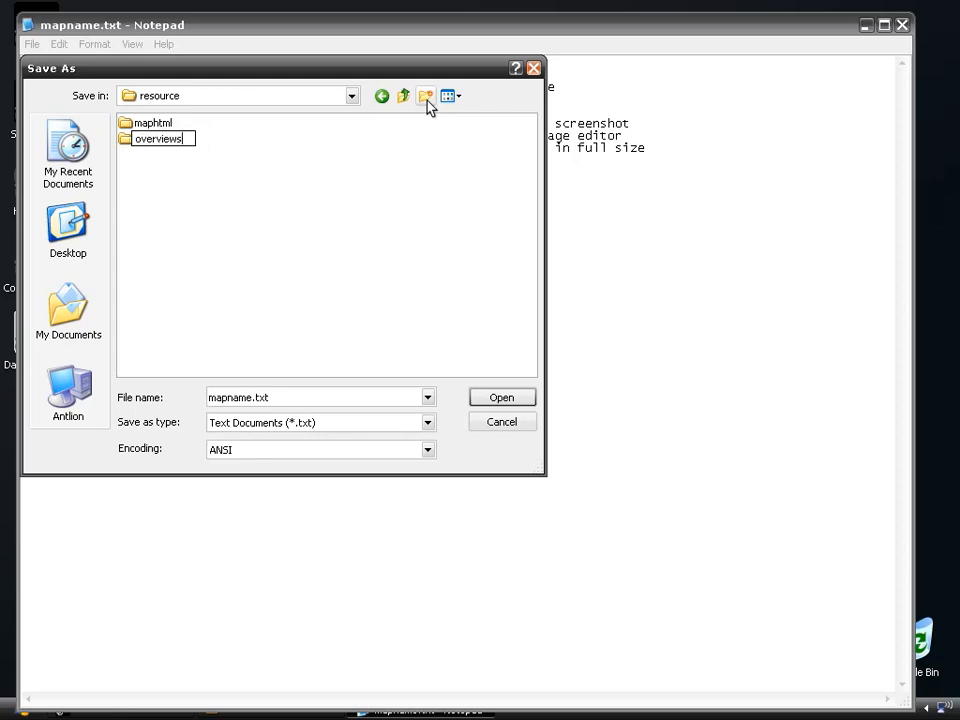
{"action": "left_click", "coordinate": [277, 196]}
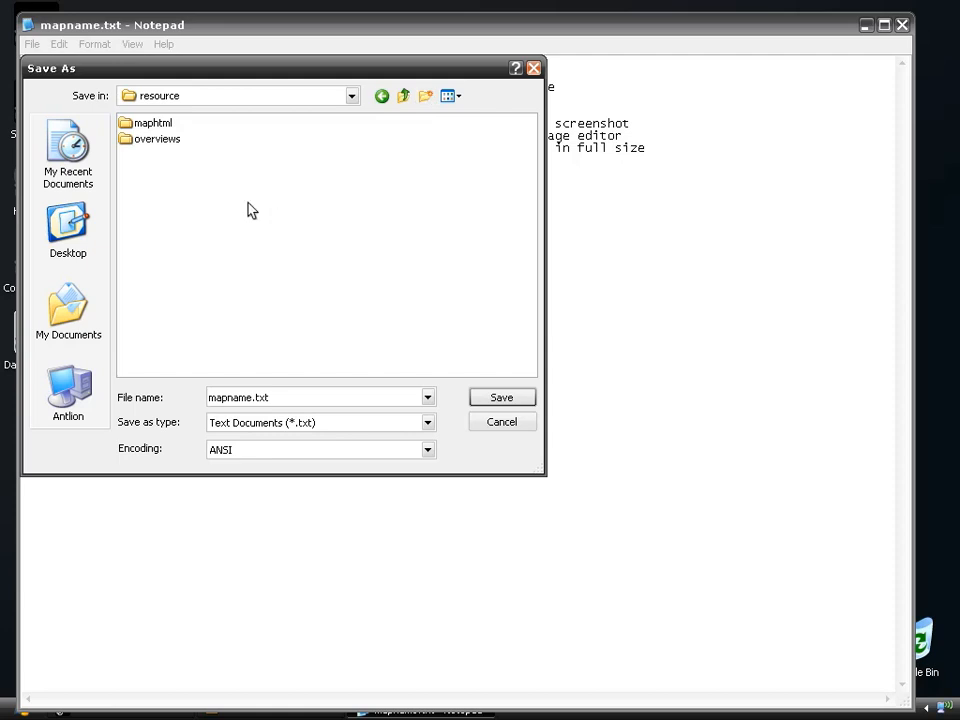
{"action": "double_click", "coordinate": [148, 140]}
Save the overview text as dod_fourrooms.txt in the resource\overviews folder
{"action": "double_click", "coordinate": [250, 397]}
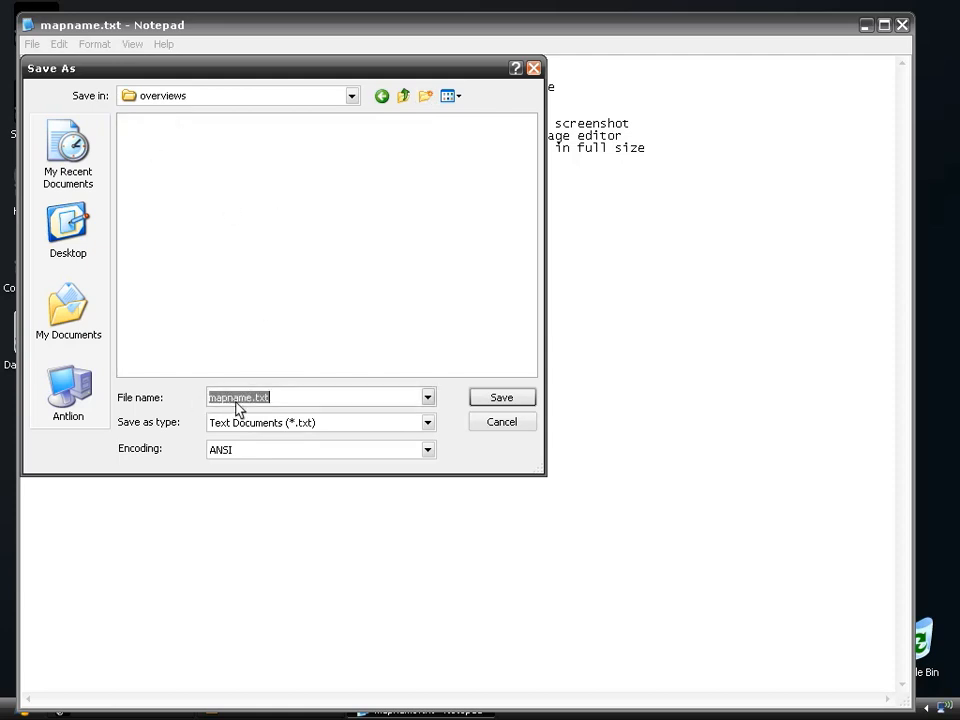
{"action": "left_click_drag", "start_coordinate": [253, 398], "coordinate": [190, 397]}
{"action": "type", "text": "four"}
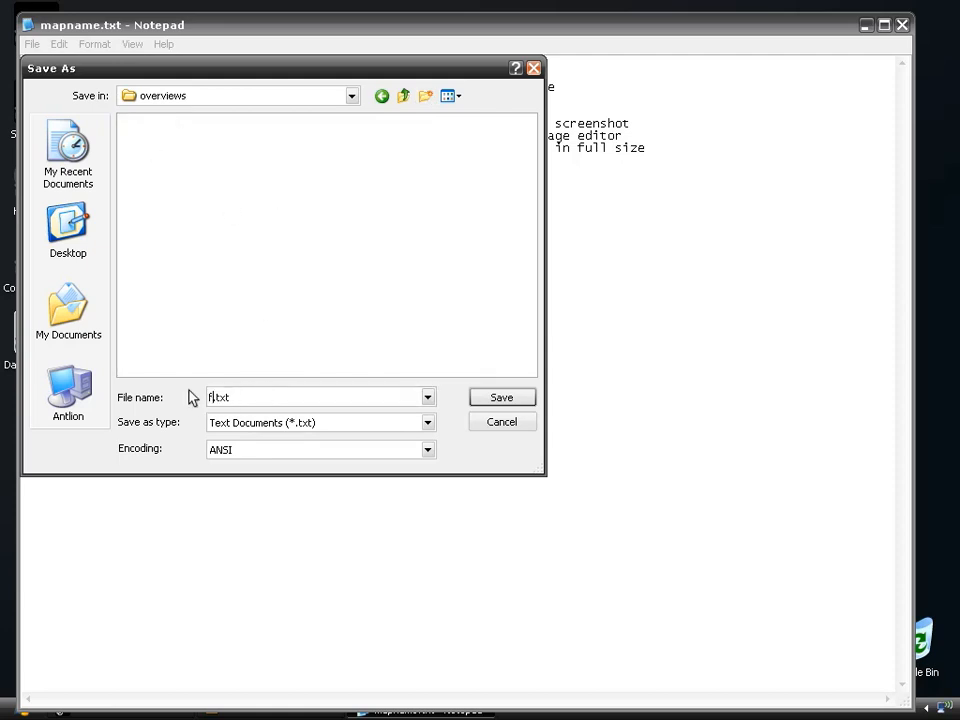
{"action": "key", "text": "BackSpace"}
{"action": "key", "text": "BackSpace"}
{"action": "key", "text": "BackSpace"}
{"action": "type", "text": "dod_fourrooms"}
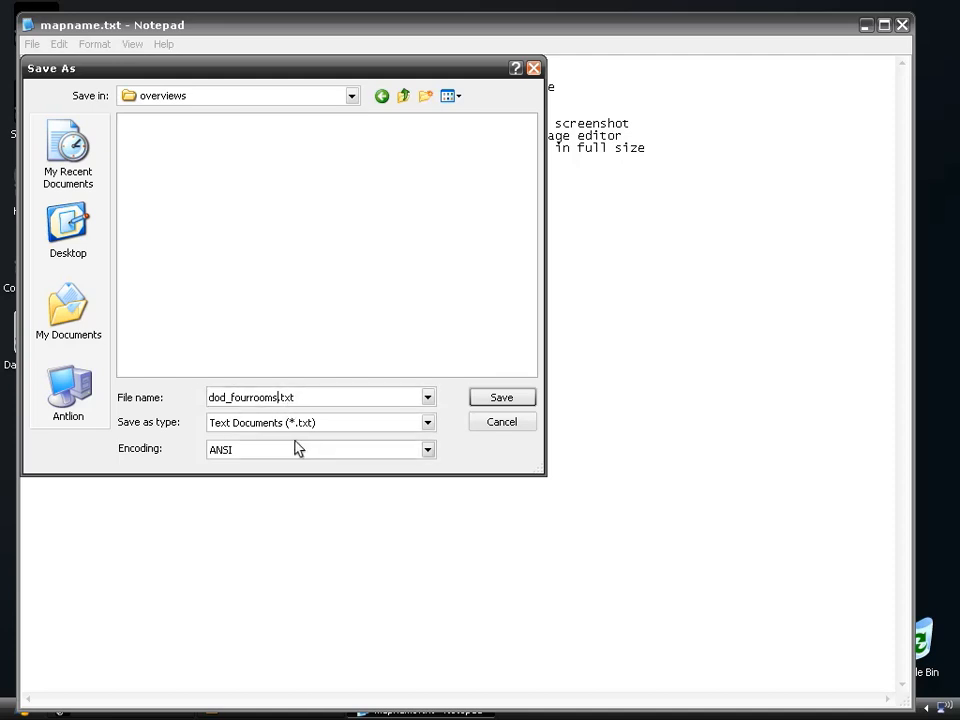
{"action": "left_click", "coordinate": [509, 406]}
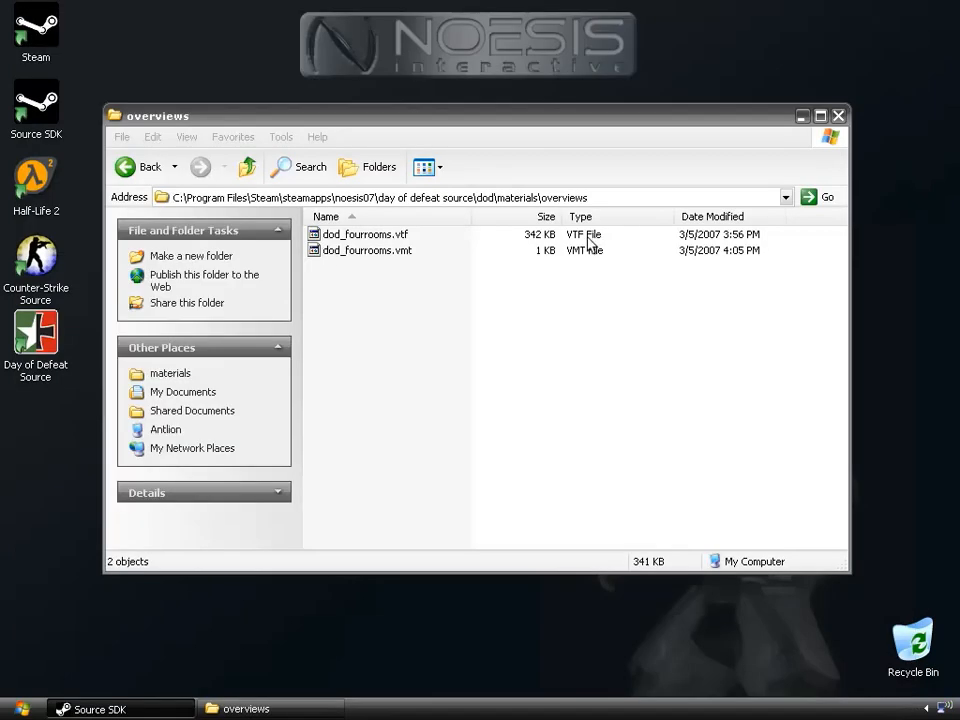
Check the dod_fourrooms files in dod\materials\overviews and dod\resource\overviews, and close the folder window
{"action": "left_click", "coordinate": [614, 283]}
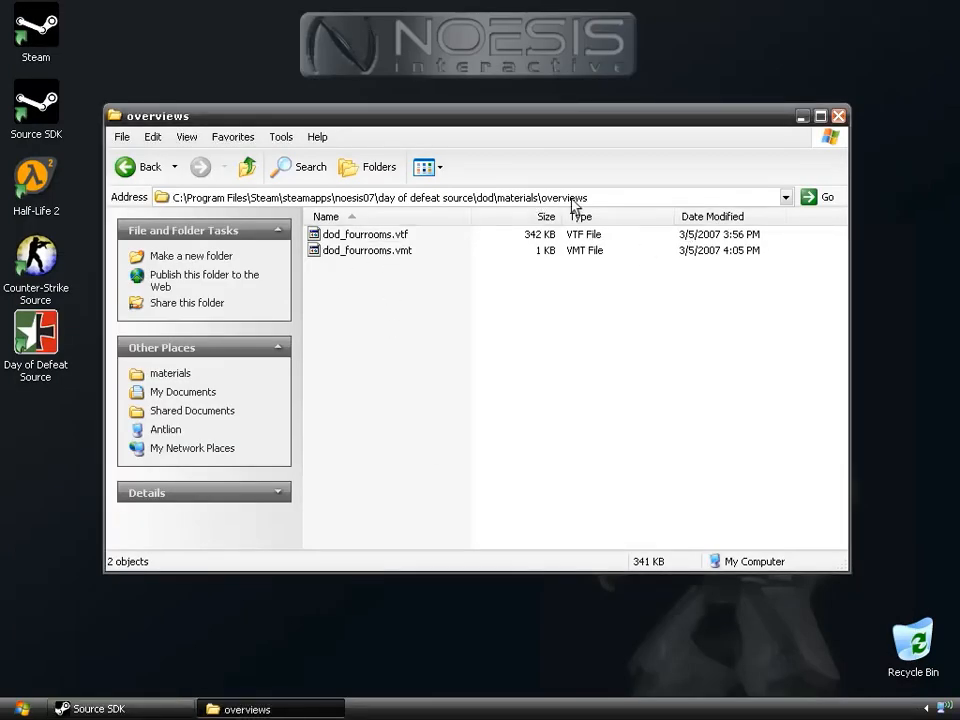
{"action": "mouse_move", "coordinate": [398, 258]}
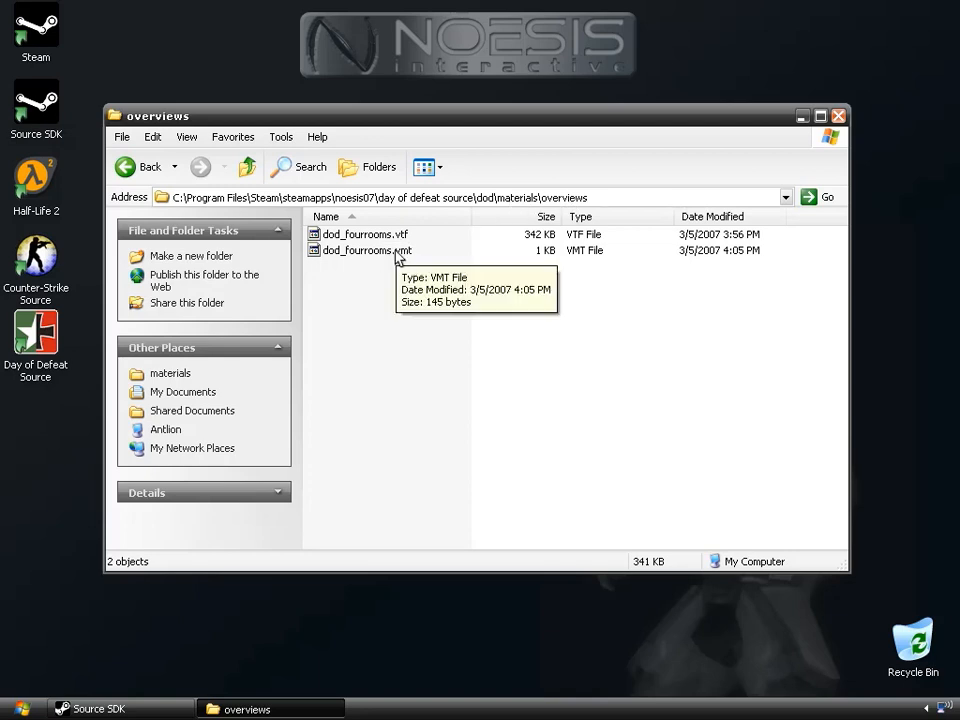
{"action": "left_click", "coordinate": [250, 170]}
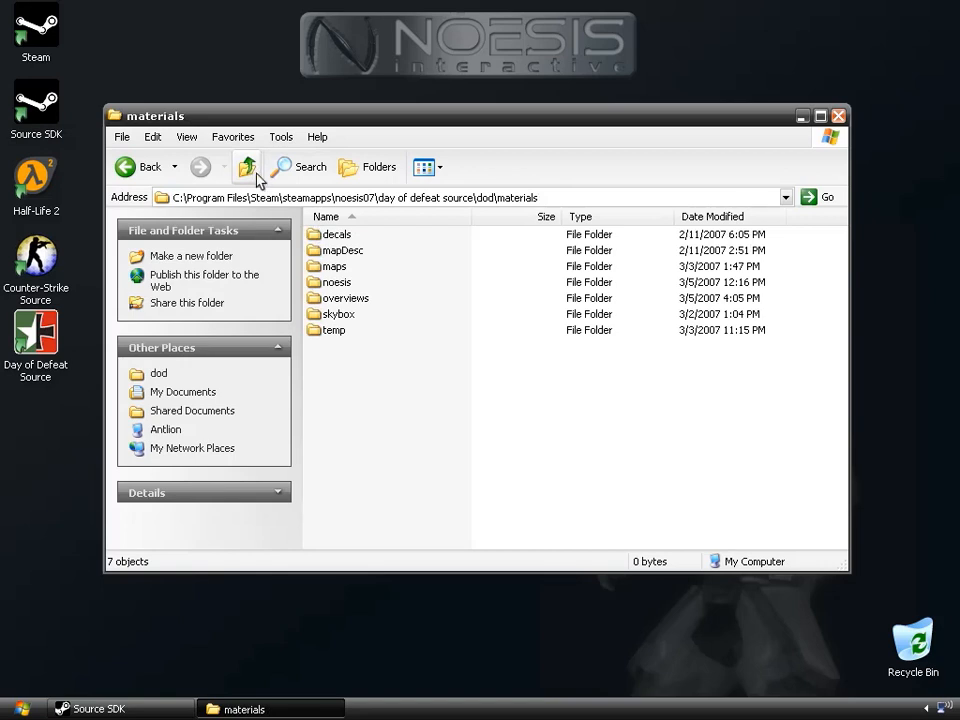
{"action": "left_click", "coordinate": [250, 170]}
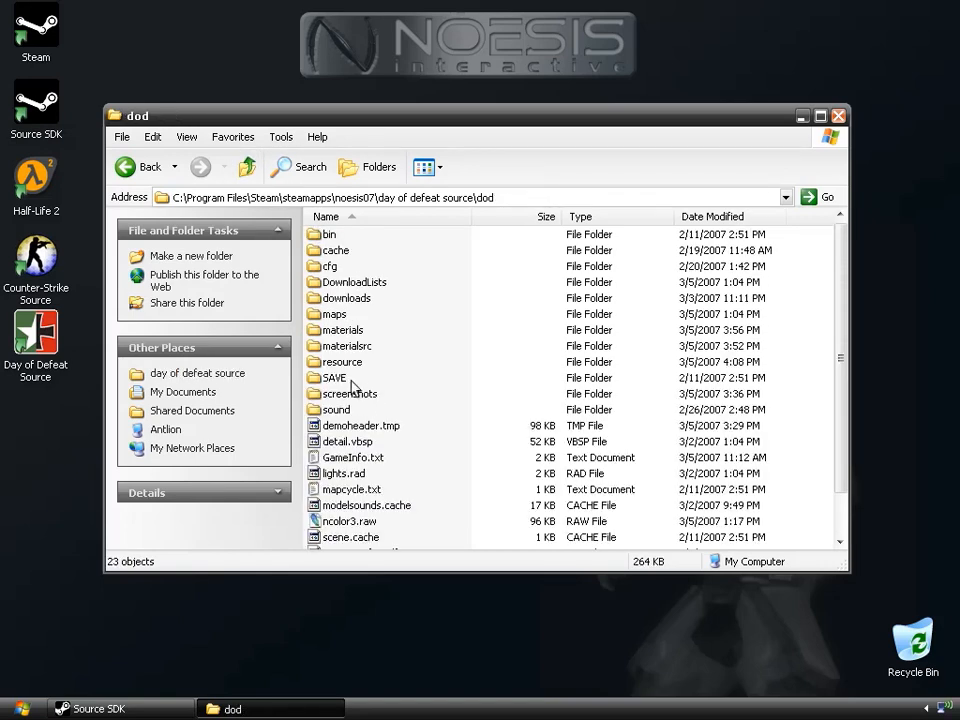
{"action": "double_click", "coordinate": [342, 346]}
{"action": "double_click", "coordinate": [364, 251]}
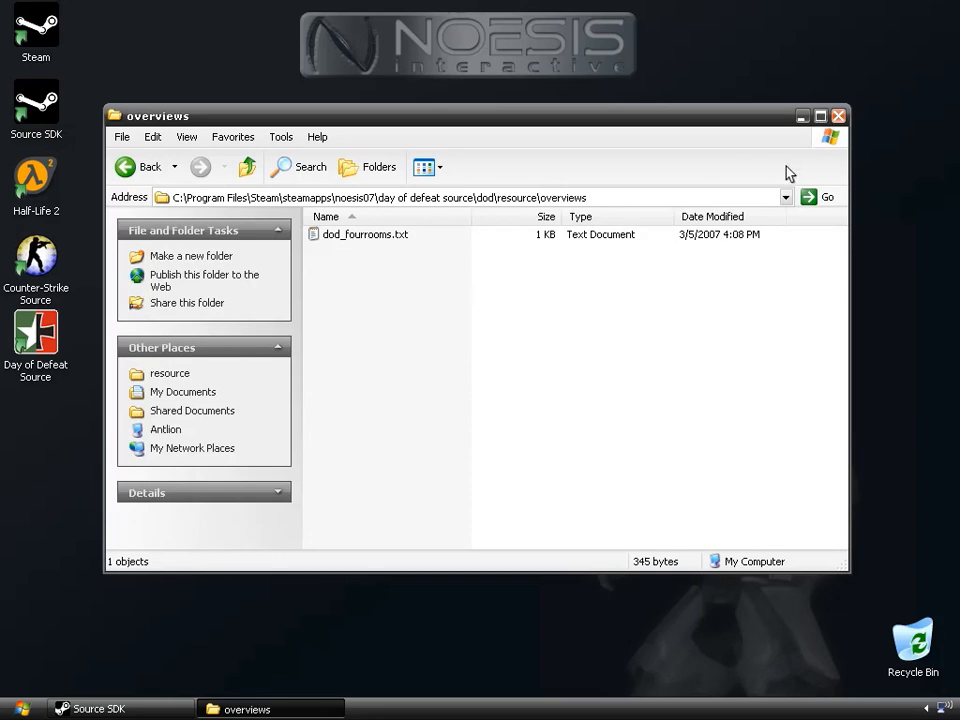
{"action": "left_click", "coordinate": [838, 117]}
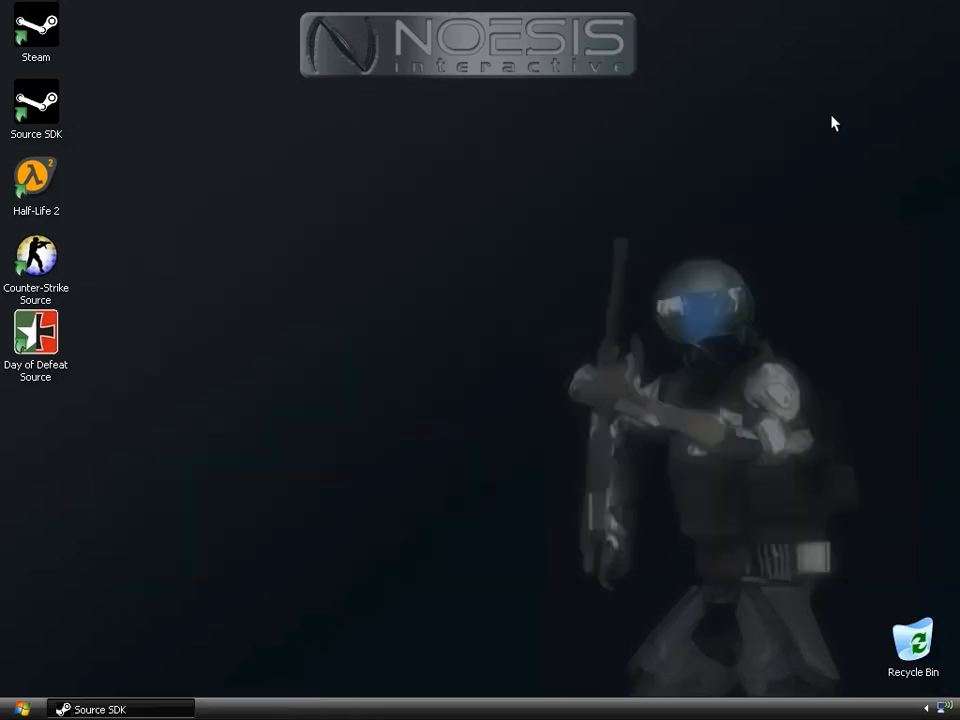
Launch Day of Defeat Source and create a server running the dod_fourRooms map
{"action": "left_click", "coordinate": [33, 338]}
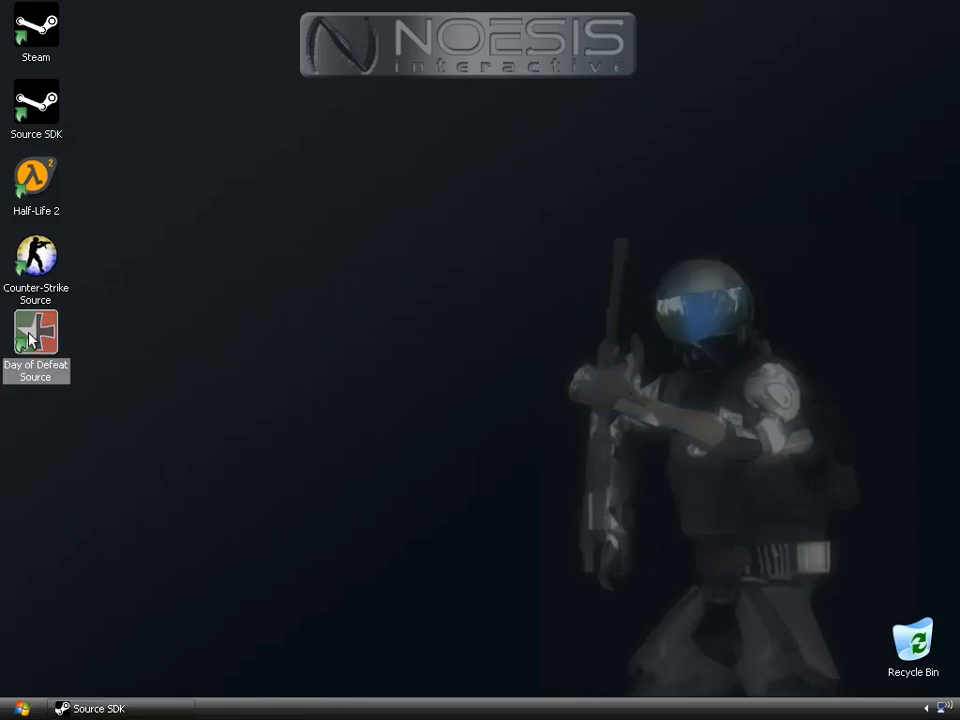
{"action": "double_click", "coordinate": [33, 338]}
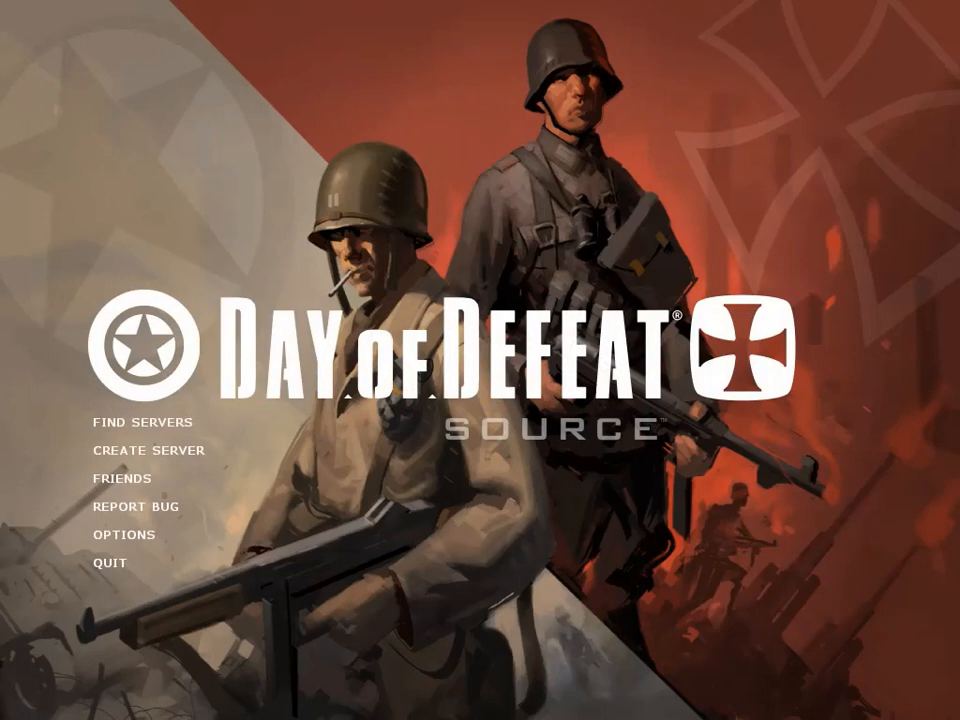
{"action": "left_click", "coordinate": [140, 450]}
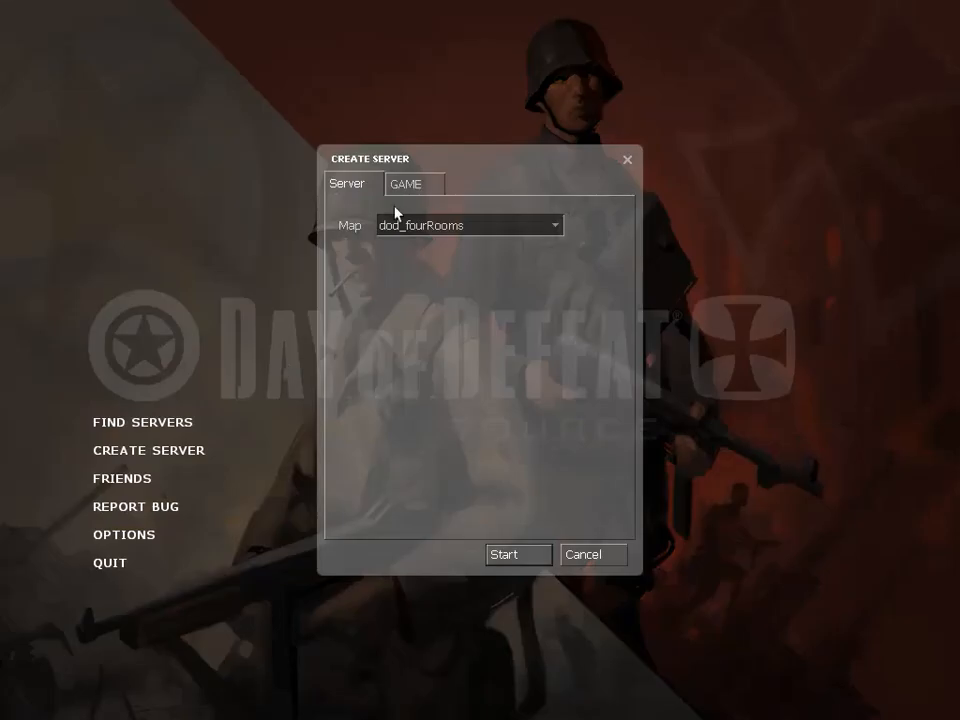
{"action": "left_click", "coordinate": [507, 565]}
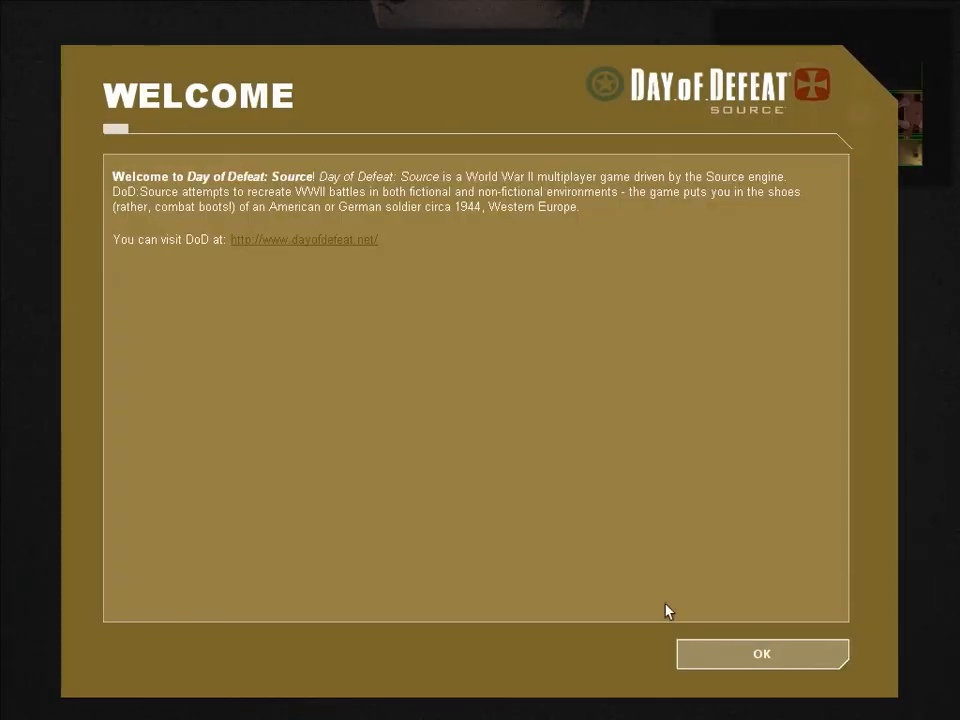
Dismiss the welcome screen, join a team through Auto-Assign and choose a soldier class
{"action": "left_click", "coordinate": [714, 662]}
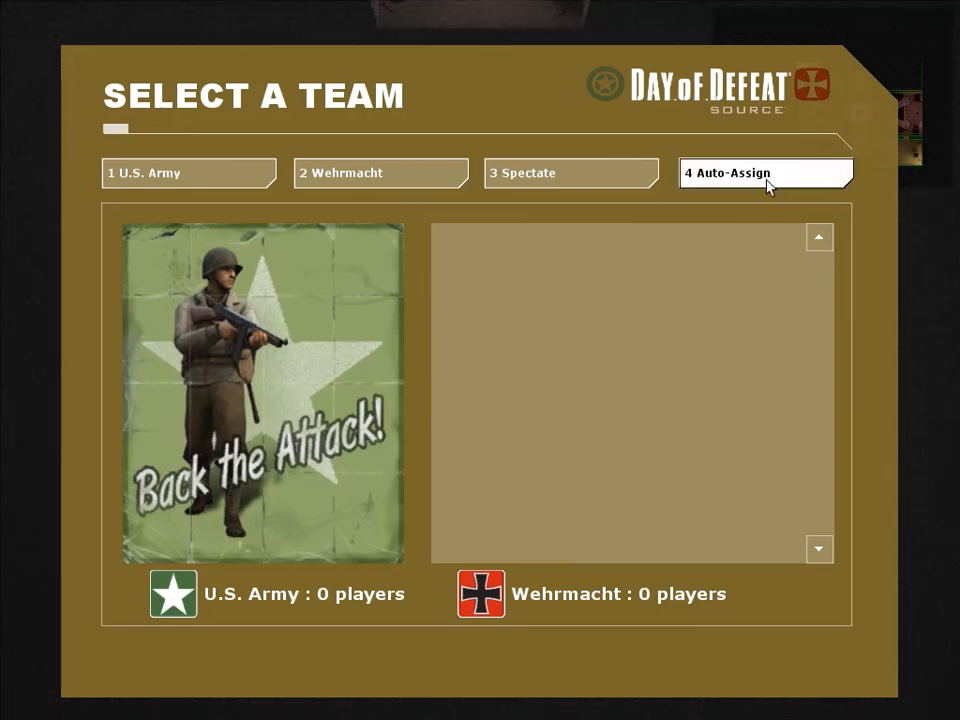
{"action": "left_click", "coordinate": [771, 193]}
{"action": "left_click", "coordinate": [253, 302]}
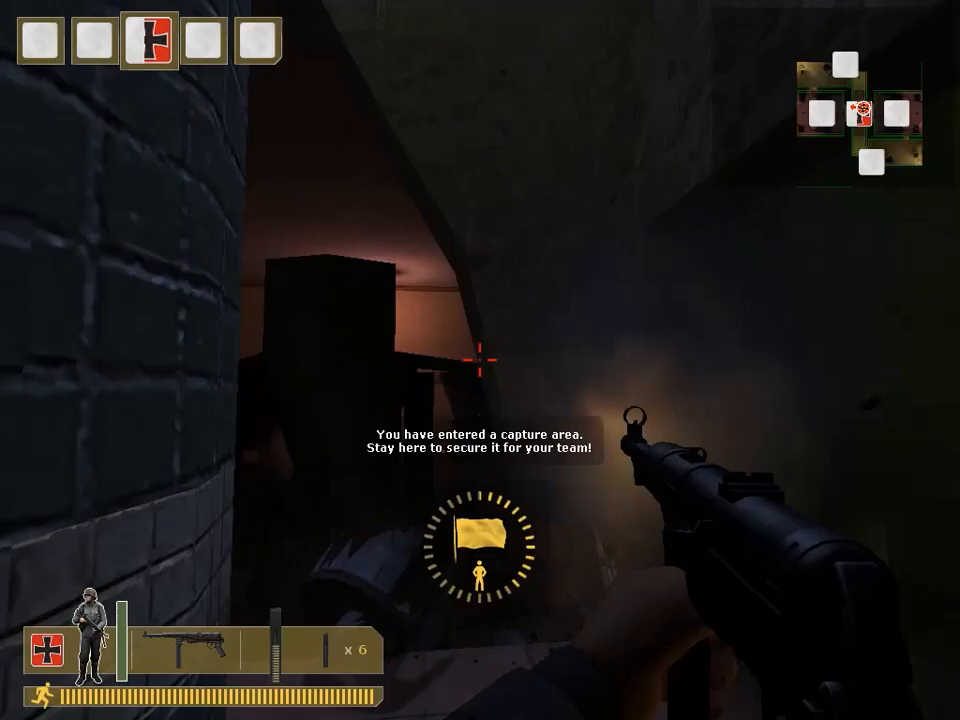
Walk through the hall and rooms of dod_fourRooms to check the minimap overview against the player's position
{"action": "left_click", "coordinate": [480, 360]}
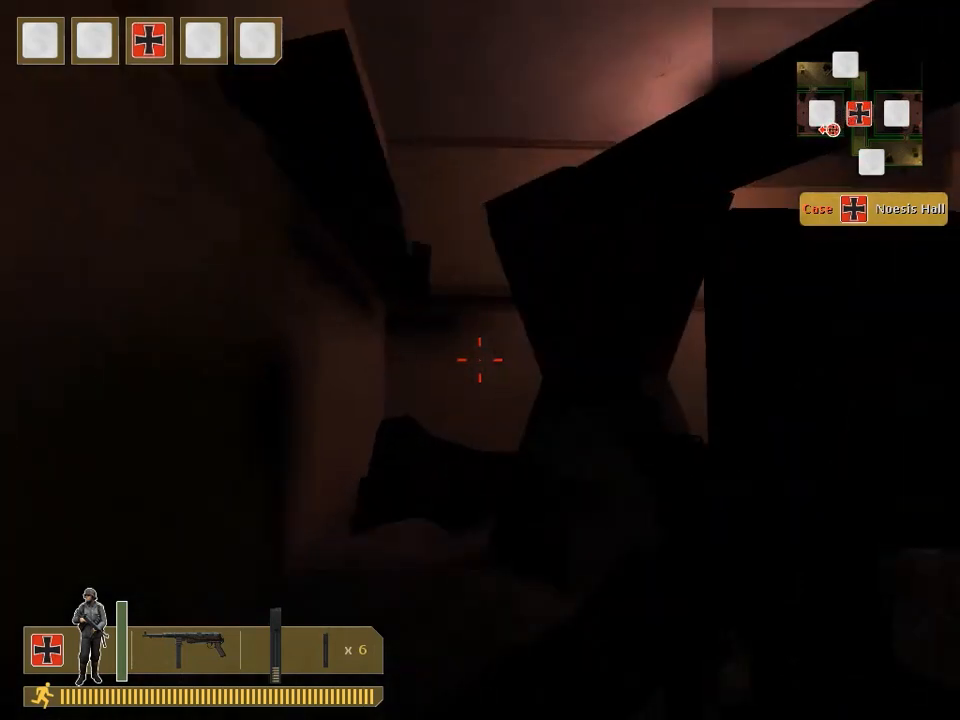
{"action": "key", "text": "w"}
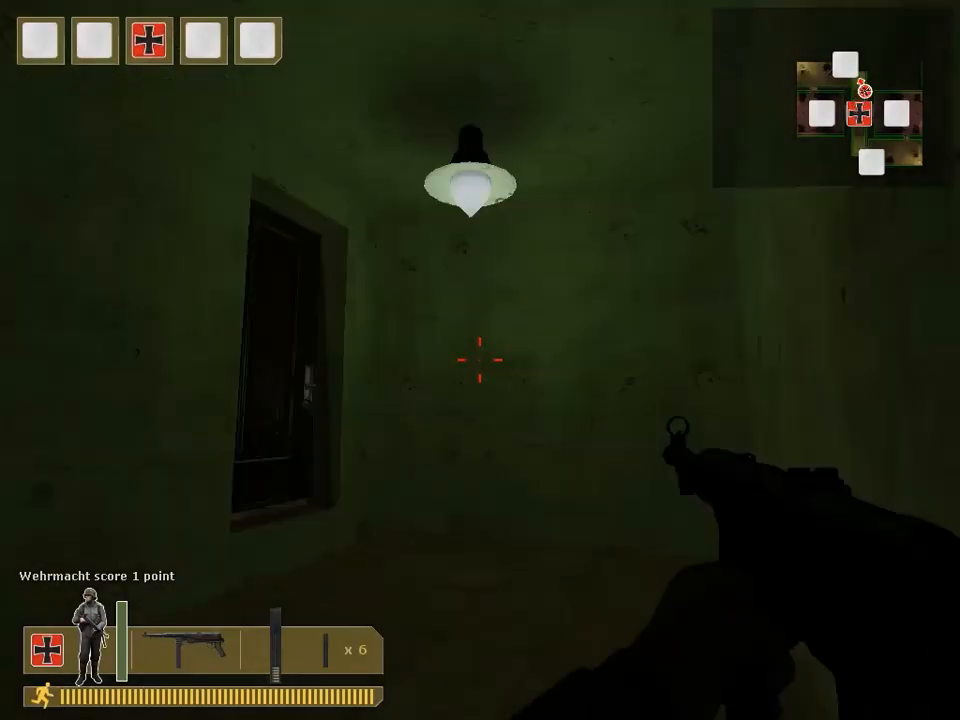
{"action": "key", "text": "w"}
{"action": "key", "text": "e"}
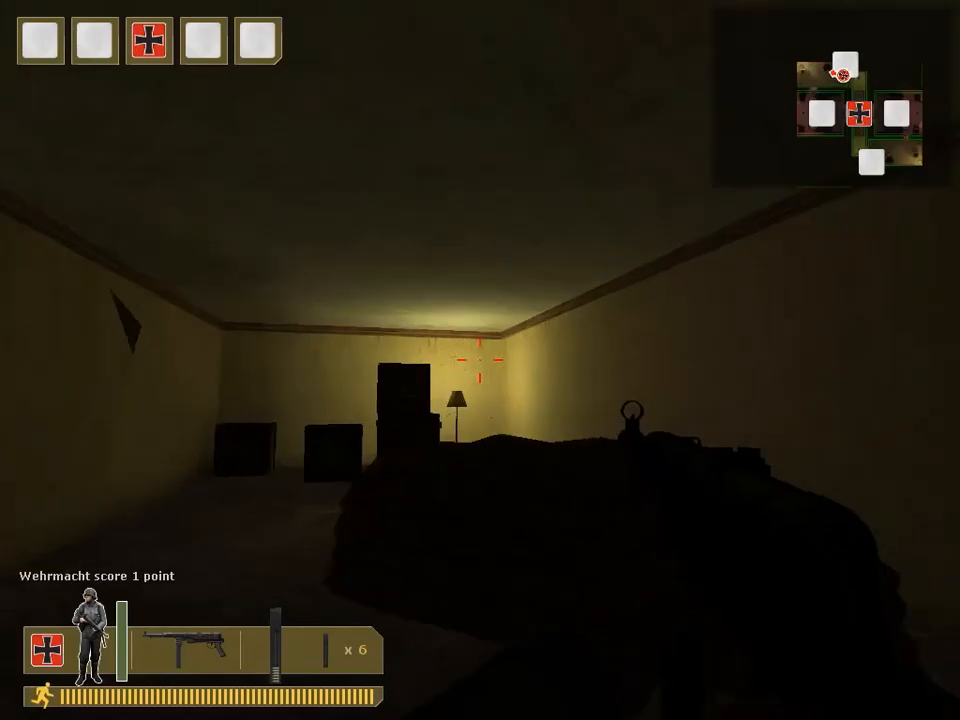
{"action": "key", "text": "w"}
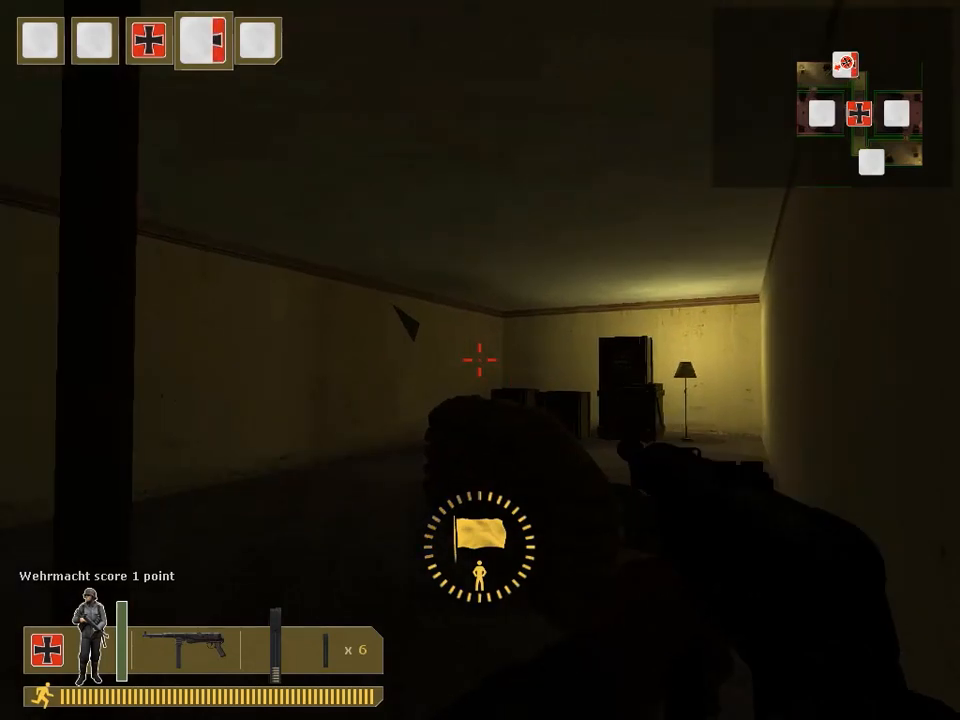